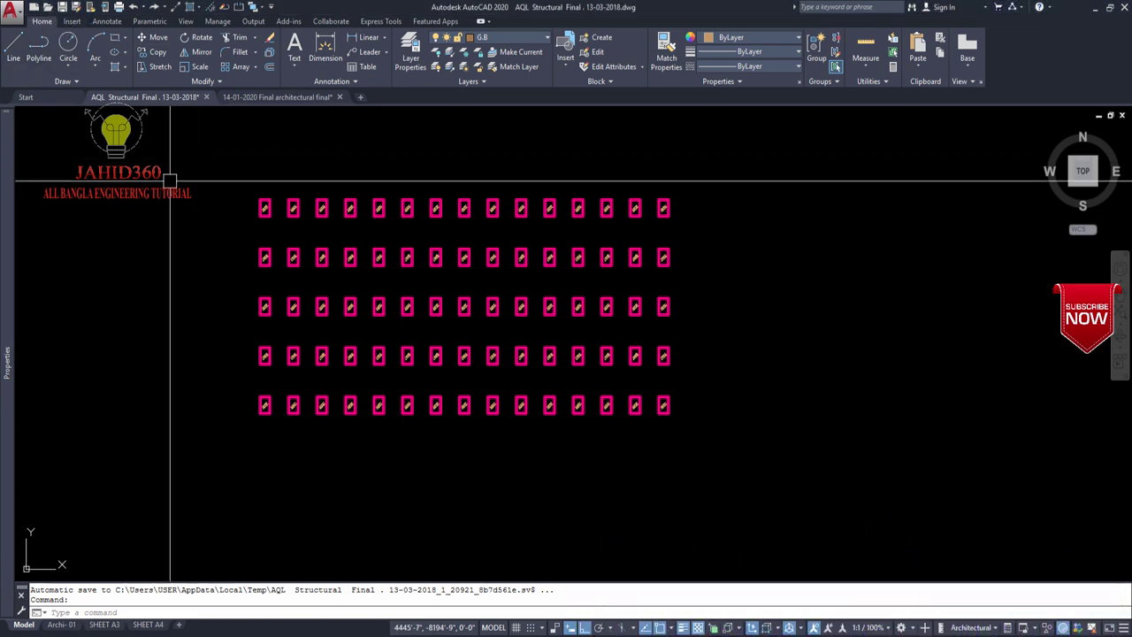
# - Open the addressable fire alarm detection drawing and look over the schematic
pyautogui.click(47, 8)
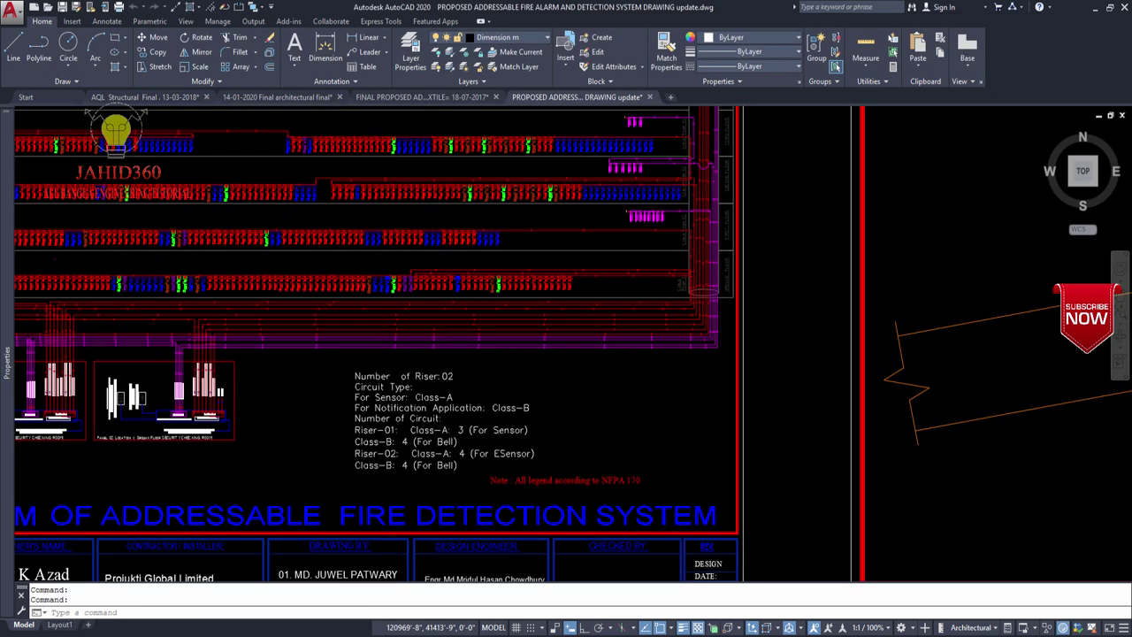
pyautogui.scroll(2, 631, 270)
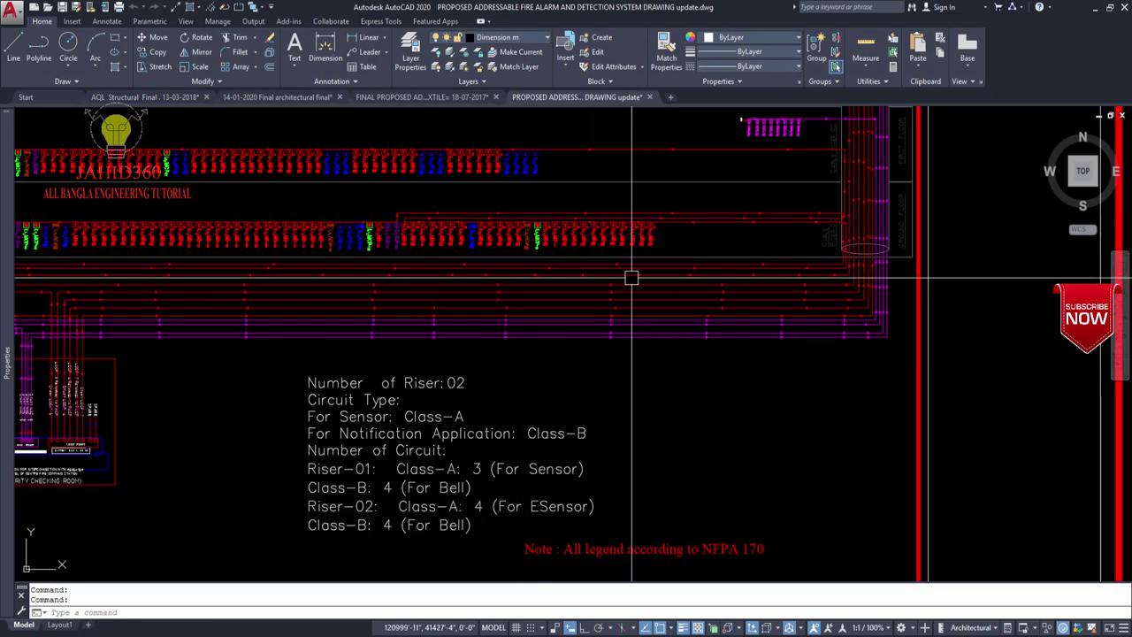
pyautogui.scroll(1, 614, 317)
pyautogui.scroll(2, 624, 286)
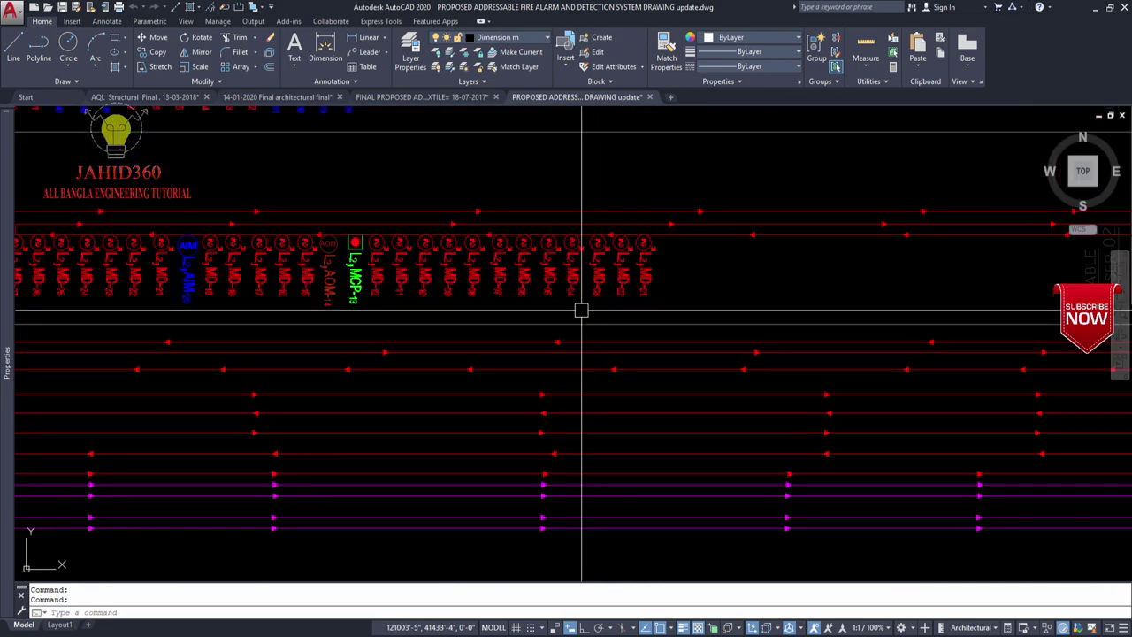
pyautogui.scroll(-2, 580, 309)
pyautogui.moveTo(611, 298)
pyautogui.mouseDown(button='middle')
pyautogui.moveTo(431, 440)
pyautogui.moveTo(505, 384)
pyautogui.mouseUp(button='middle')
pyautogui.scroll(-3, 505, 384)
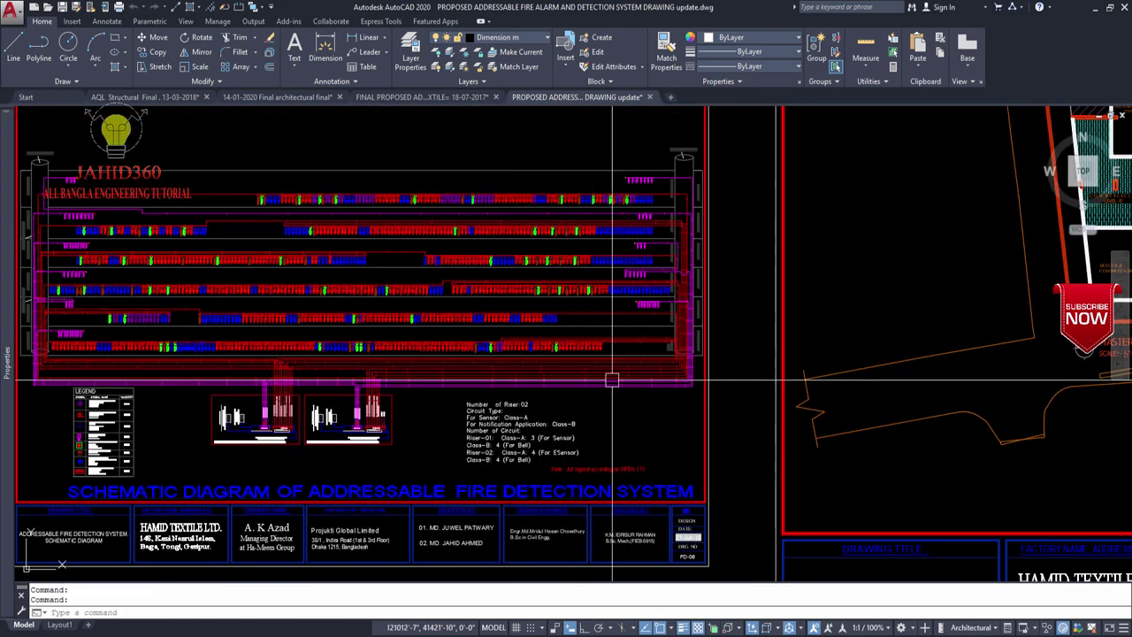
pyautogui.scroll(3, 611, 374)
pyautogui.scroll(4, 575, 354)
pyautogui.scroll(4, 619, 363)
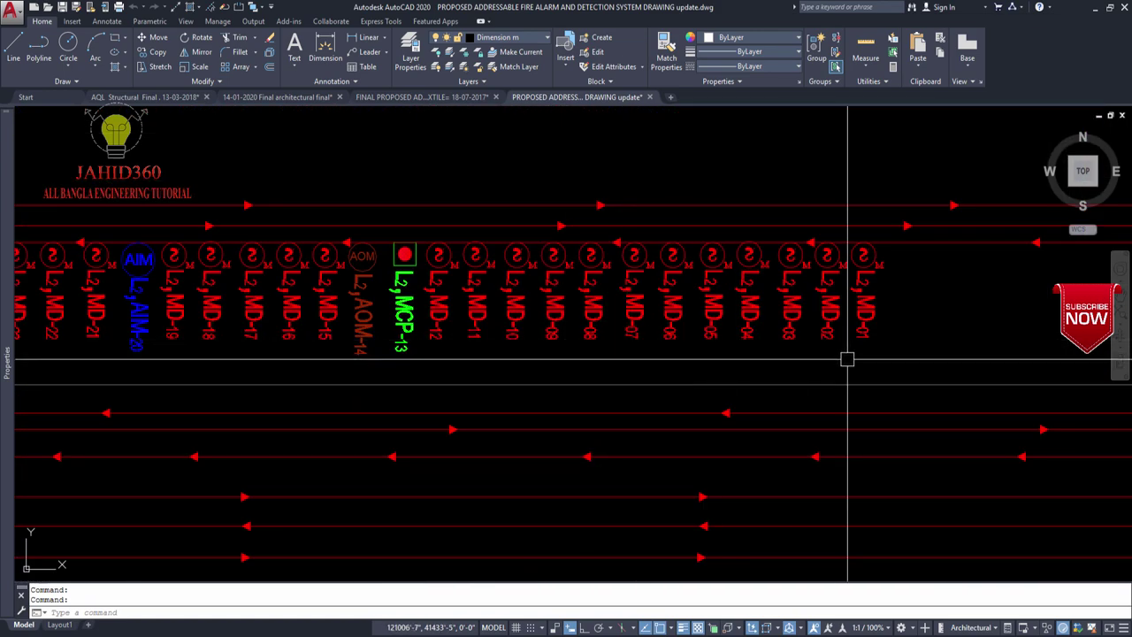
pyautogui.scroll(2, 869, 333)
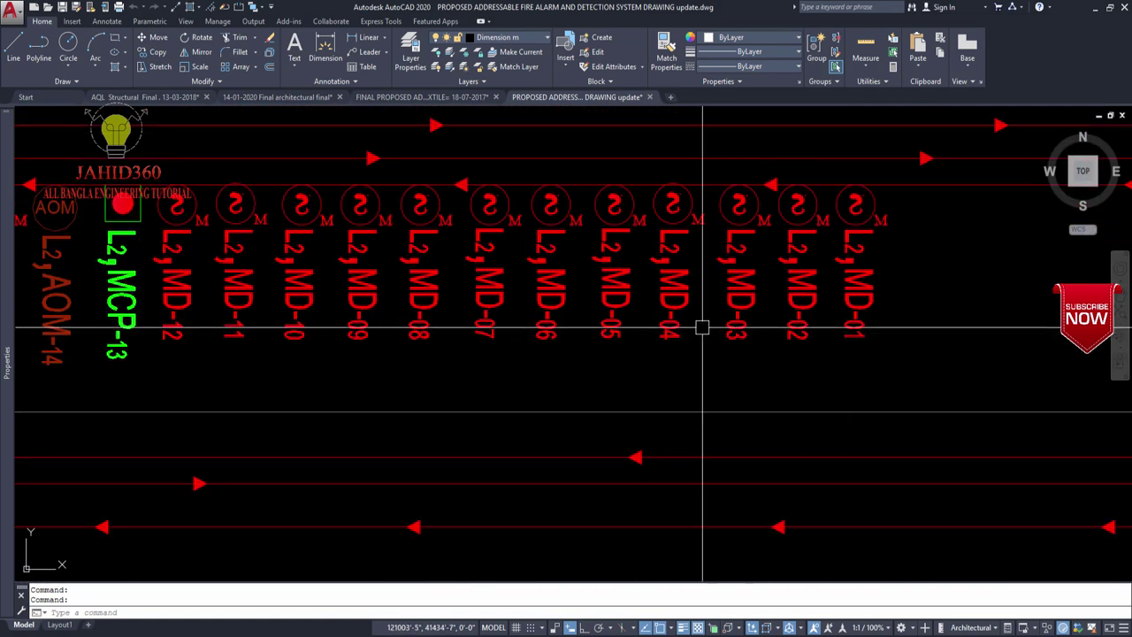
pyautogui.scroll(-4, 574, 329)
# - Window-select the device labels and list them with LI, reporting 151 objects
pyautogui.click(526, 315)
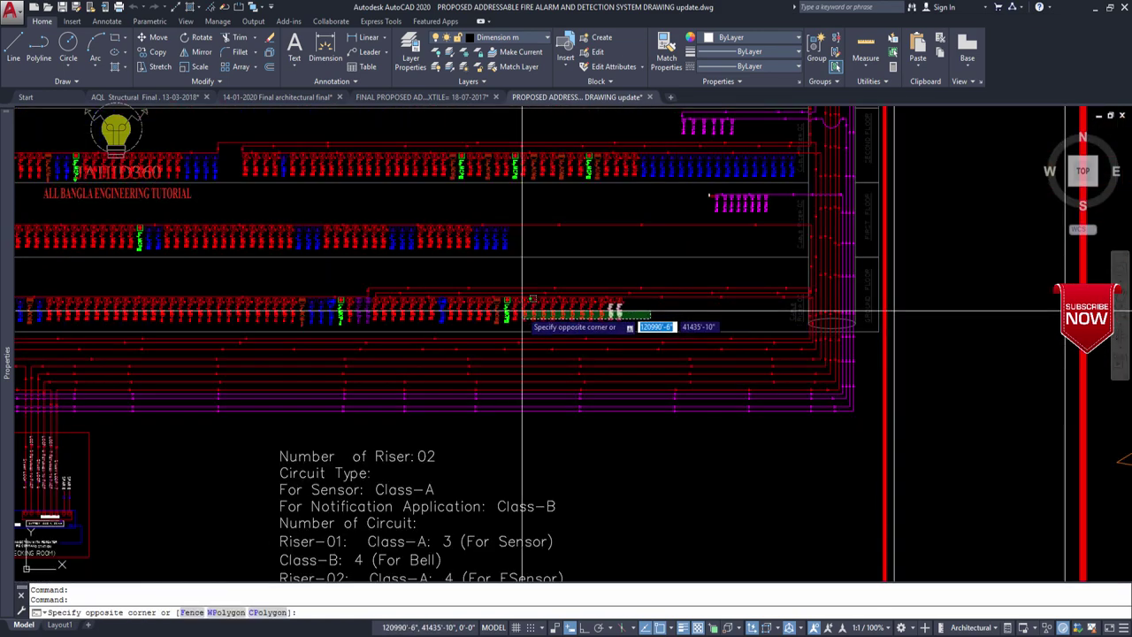
pyautogui.scroll(-2, 565, 310)
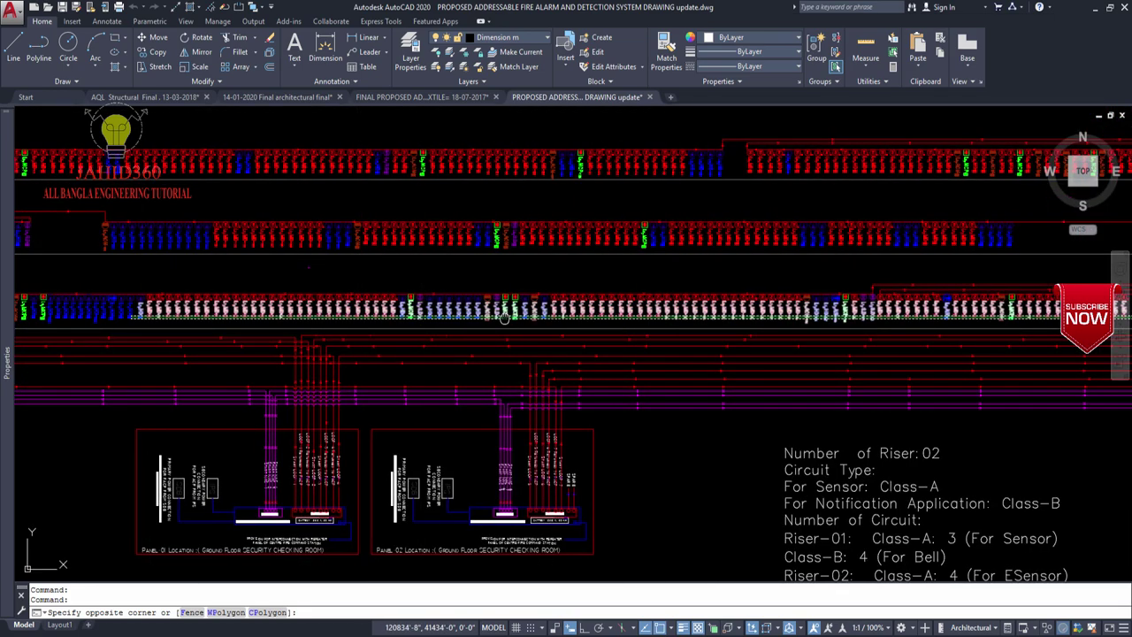
pyautogui.moveTo(132, 305); pyautogui.dragTo(510, 305, button='middle')
pyautogui.scroll(5, 442, 378)
pyautogui.scroll(4, 511, 367)
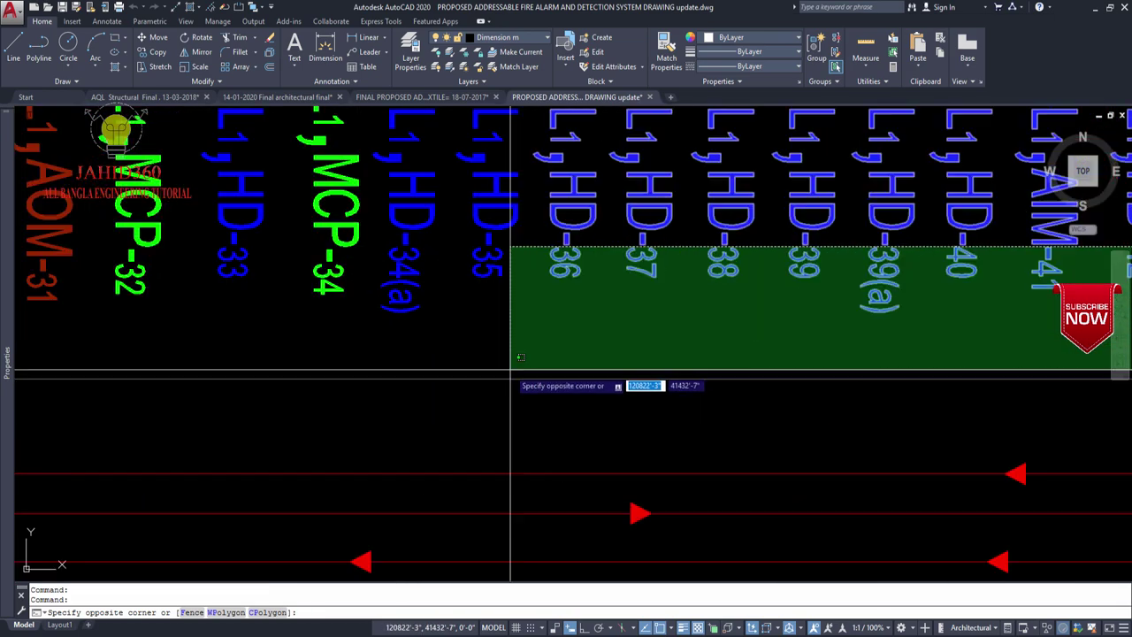
pyautogui.scroll(-6, 329, 337)
pyautogui.scroll(2, 701, 352)
pyautogui.scroll(-1, 672, 349)
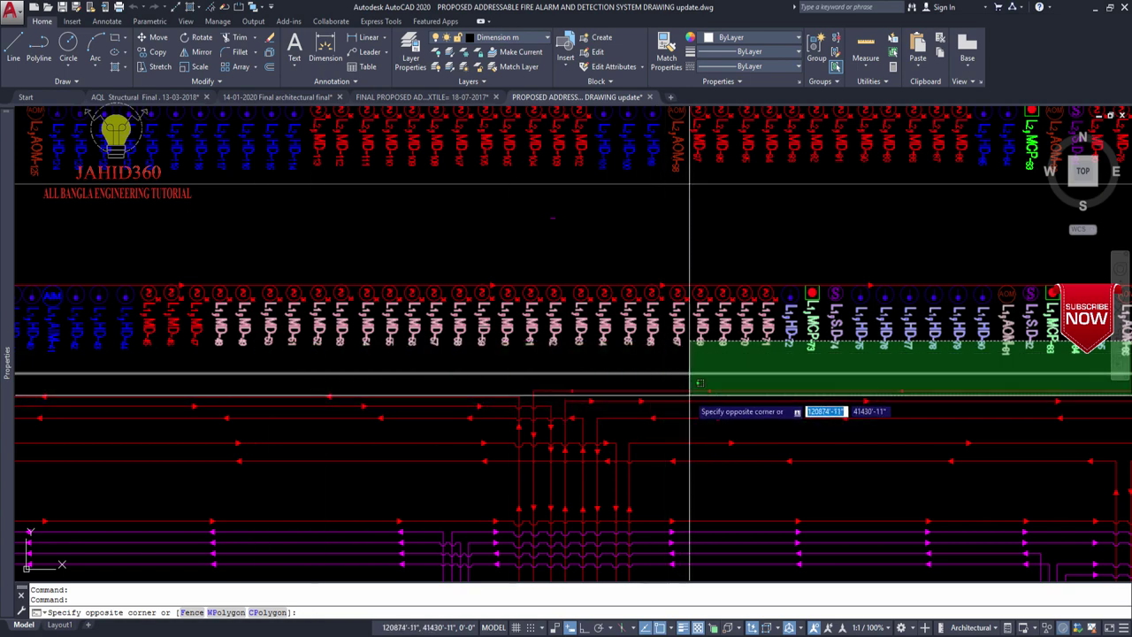
pyautogui.scroll(-1, 319, 323)
pyautogui.scroll(-2, 265, 325)
pyautogui.moveTo(89, 325); pyautogui.dragTo(202, 328, button='middle')
pyautogui.scroll(-2, 177, 329)
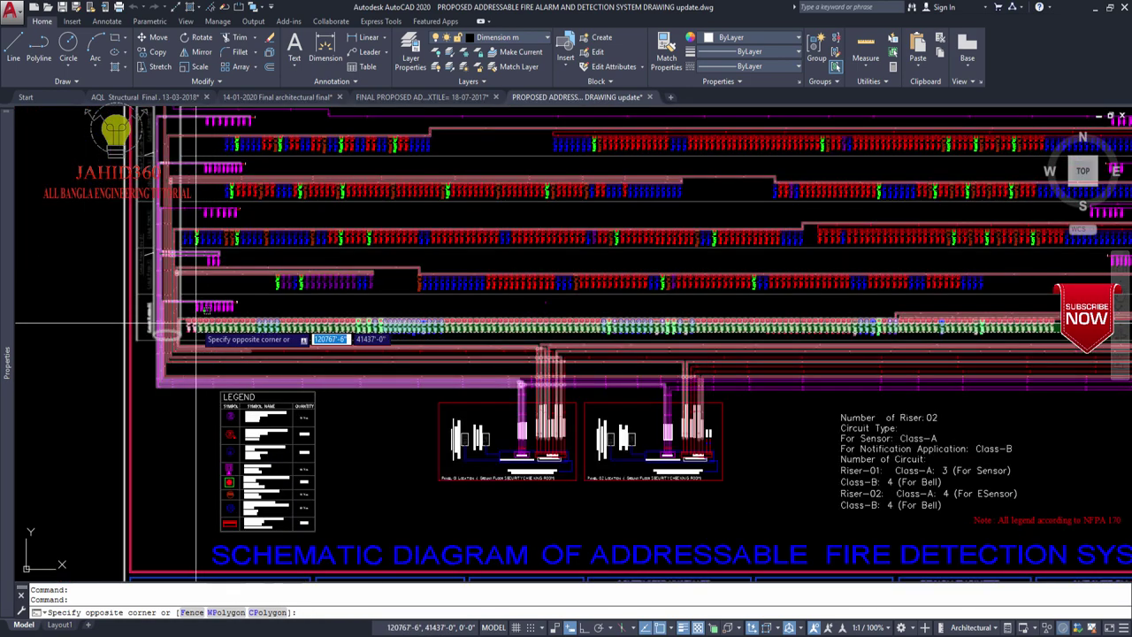
pyautogui.click(63, 379)
pyautogui.write('LI')
pyautogui.press('Return')
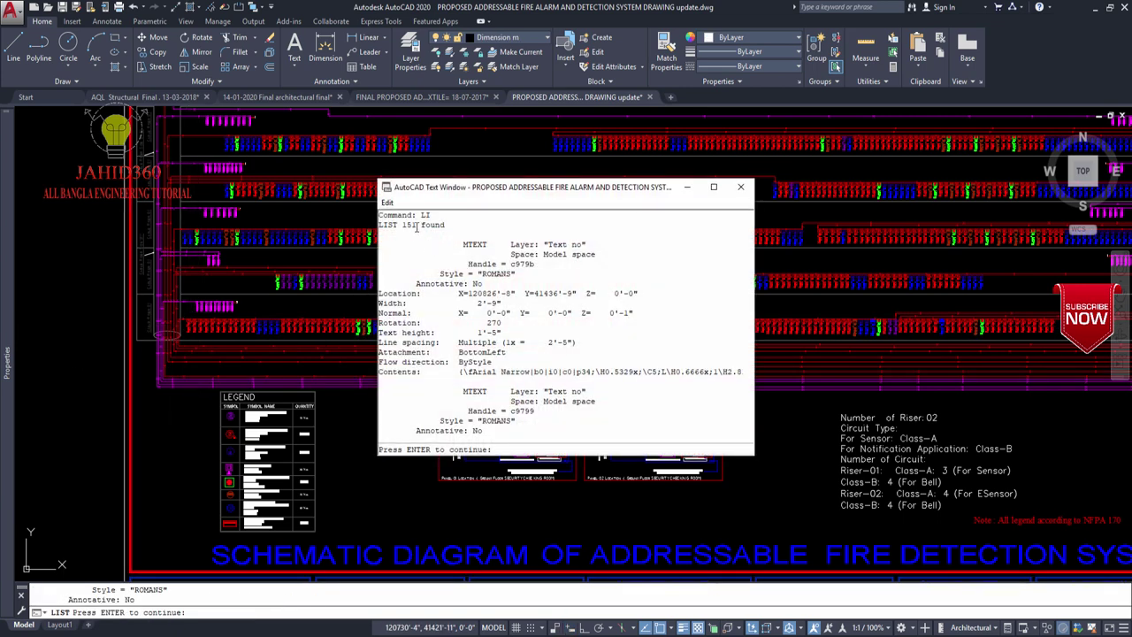
# - Close the listing and pan the schematic toward the riser rows
pyautogui.click(742, 186)
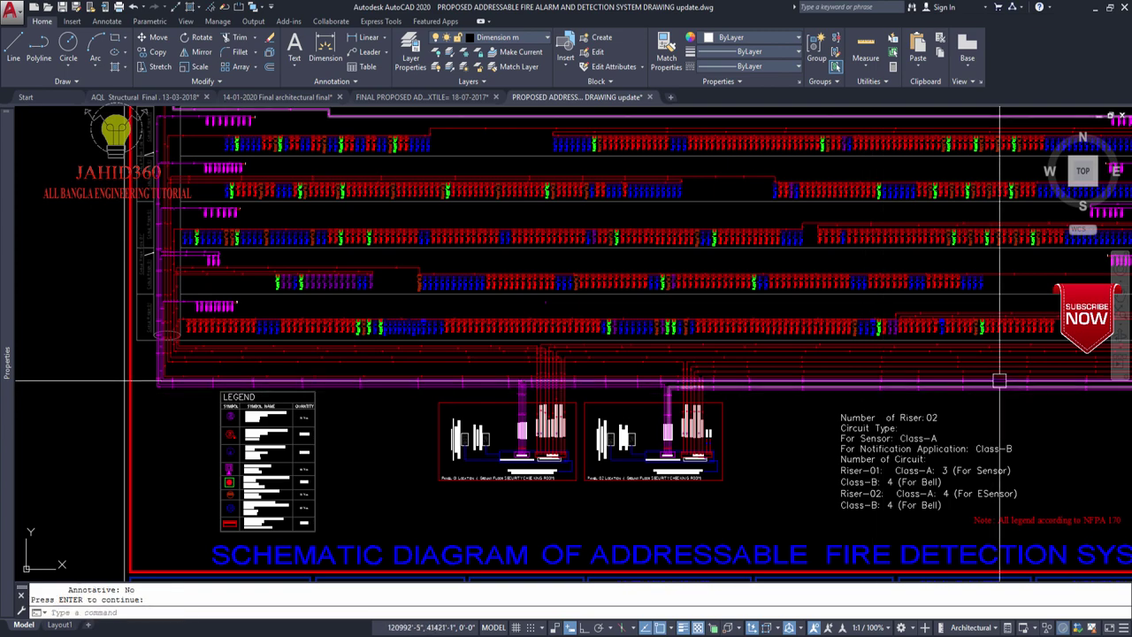
pyautogui.moveTo(859, 328); pyautogui.dragTo(682, 328, button='middle')
pyautogui.scroll(3, 660, 340)
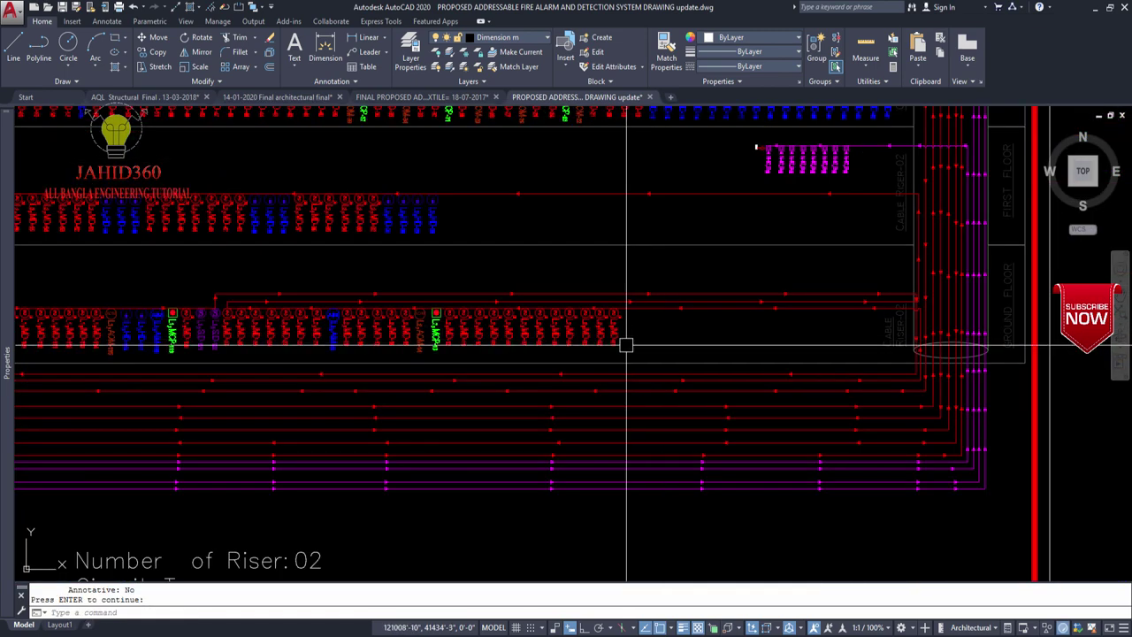
pyautogui.scroll(5, 618, 334)
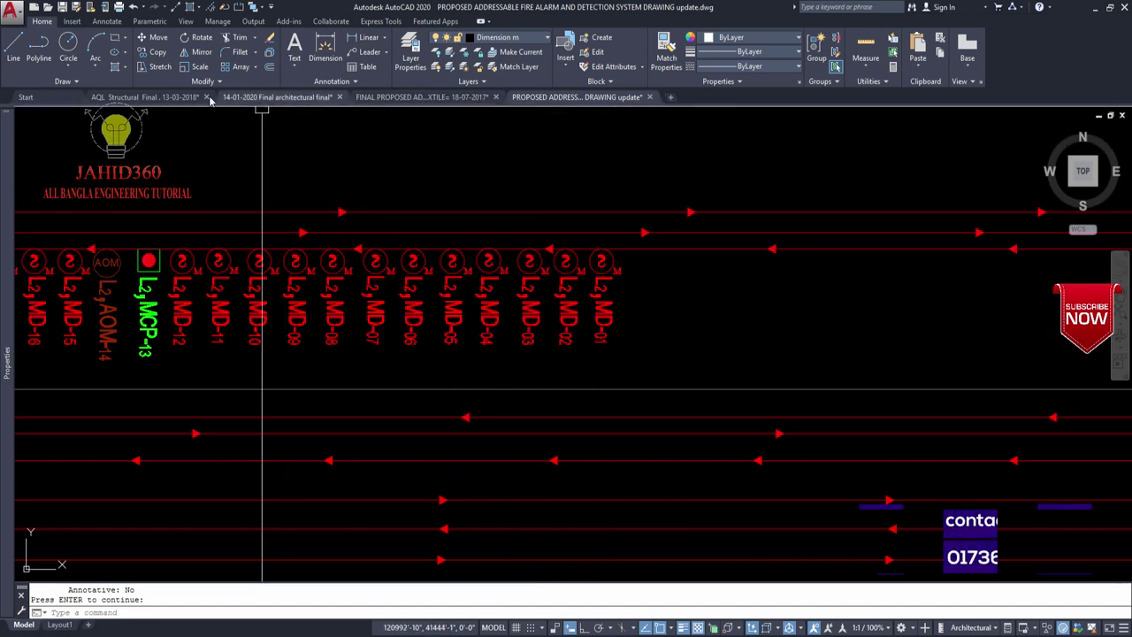
# - Switch back to the structural drawing and show the Properties palette
pyautogui.click(163, 99)
pyautogui.scroll(5, 308, 240)
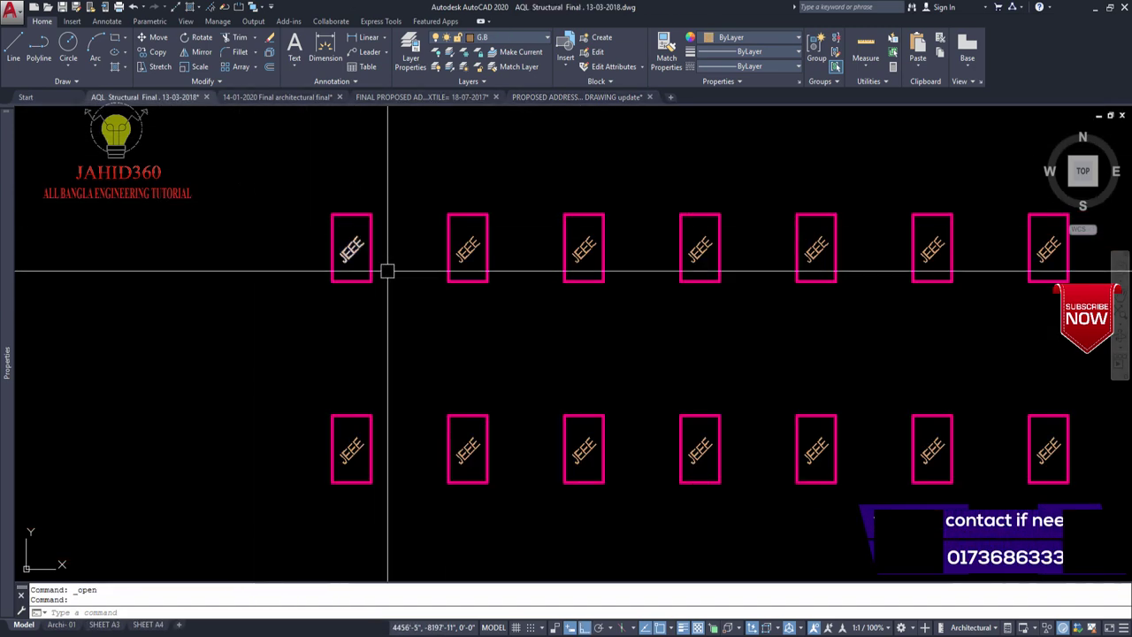
pyautogui.scroll(3, 260, 228)
pyautogui.scroll(-5, 257, 221)
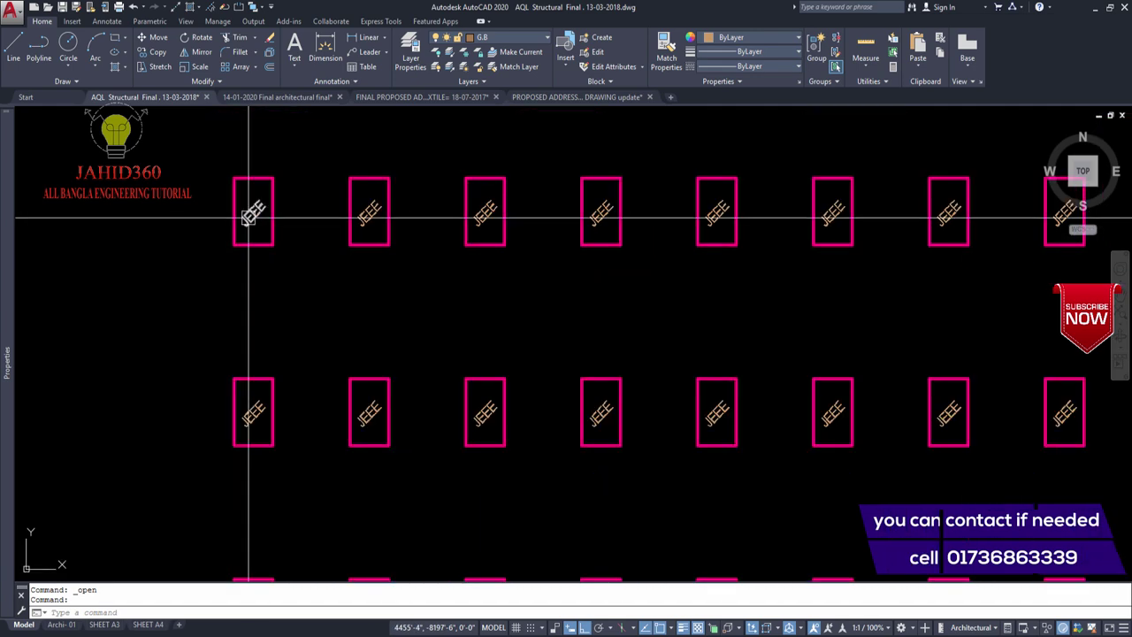
pyautogui.scroll(-3, 312, 211)
pyautogui.moveTo(312, 210); pyautogui.dragTo(300, 202, button='middle')
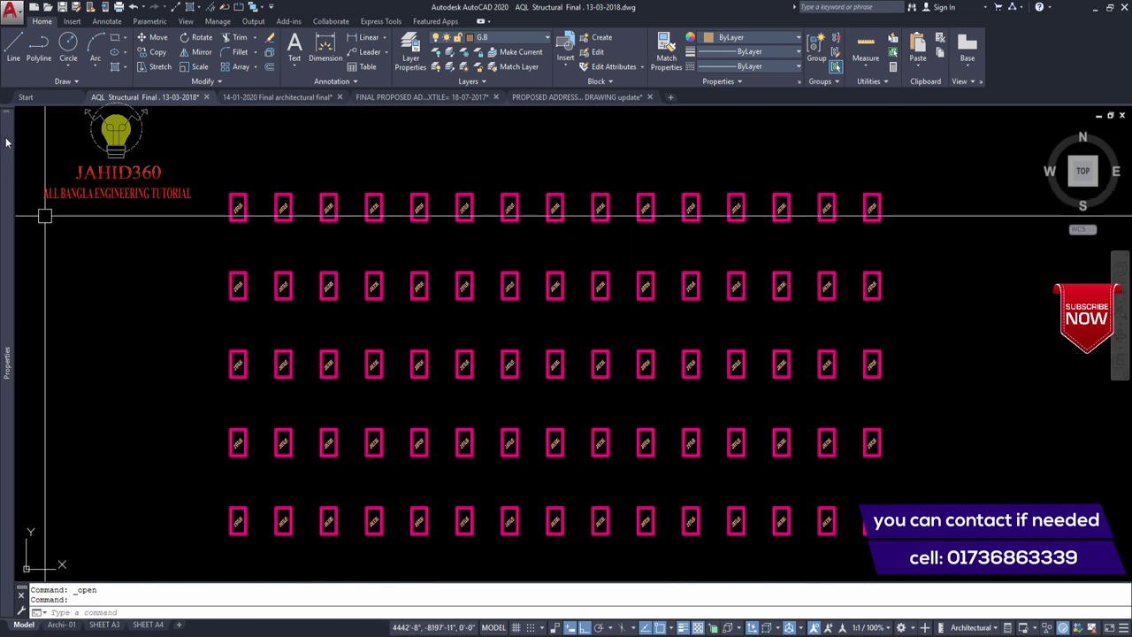
pyautogui.hotkey('ctrl', '1')
# - Draw a zigzag guide line back and forth along the pink rectangle rows
pyautogui.click(14, 44)
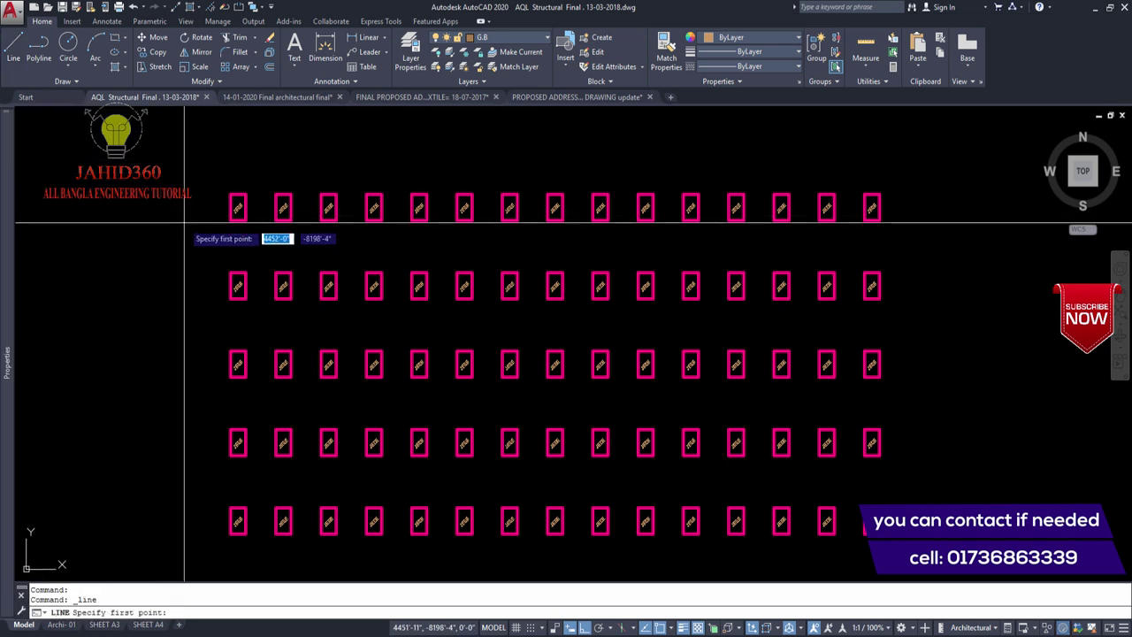
pyautogui.click(157, 209)
pyautogui.click(927, 219)
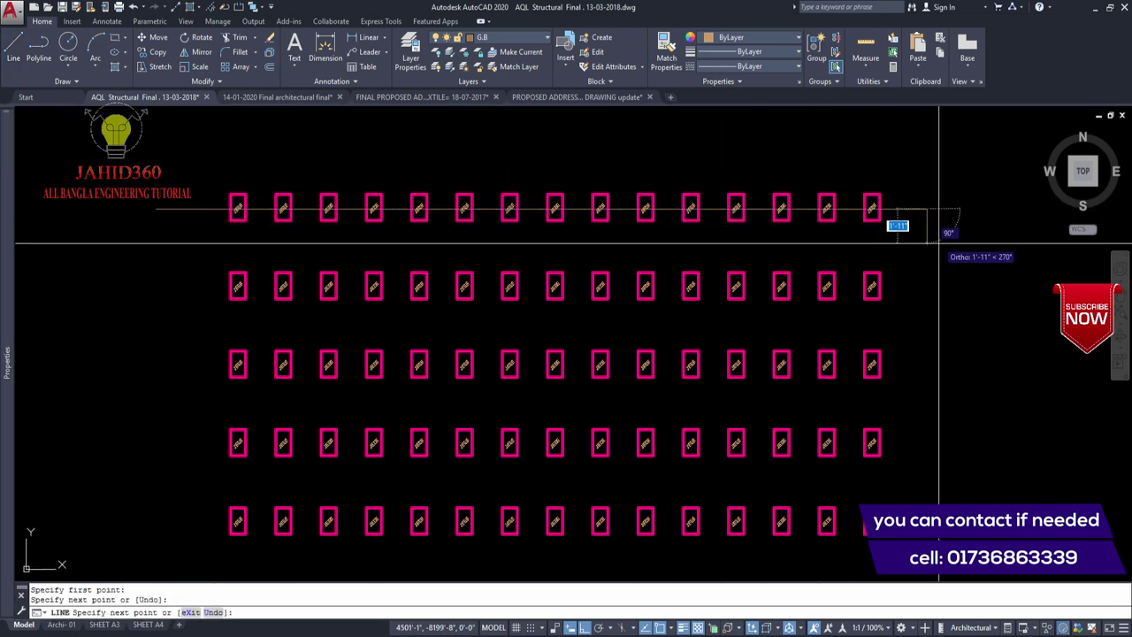
pyautogui.click(947, 285)
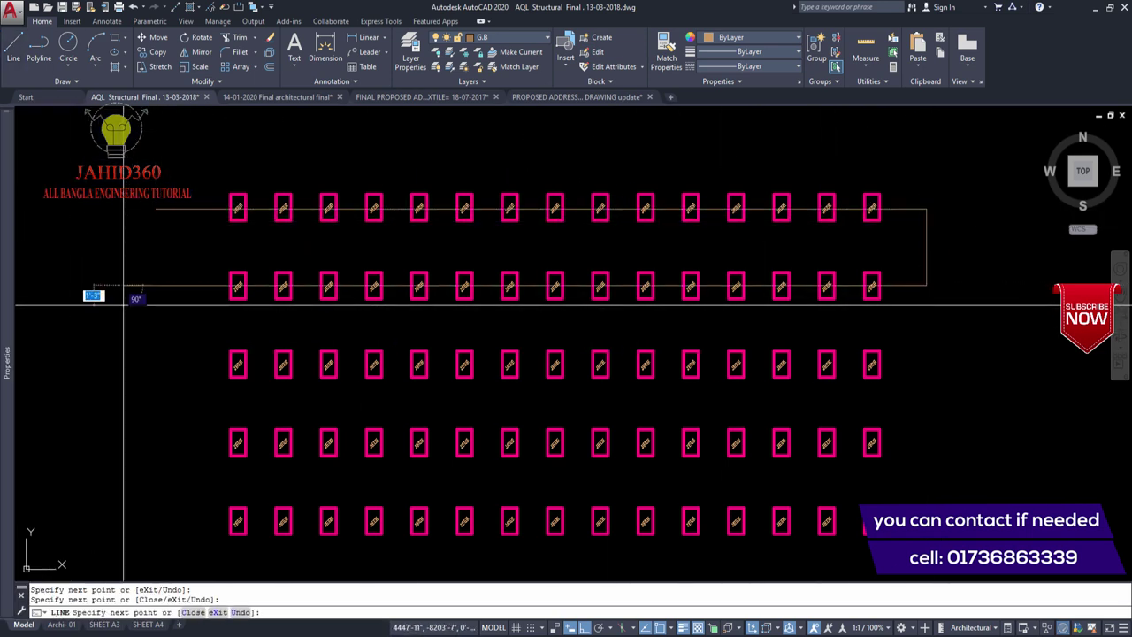
pyautogui.click(150, 287)
pyautogui.click(149, 363)
pyautogui.click(950, 362)
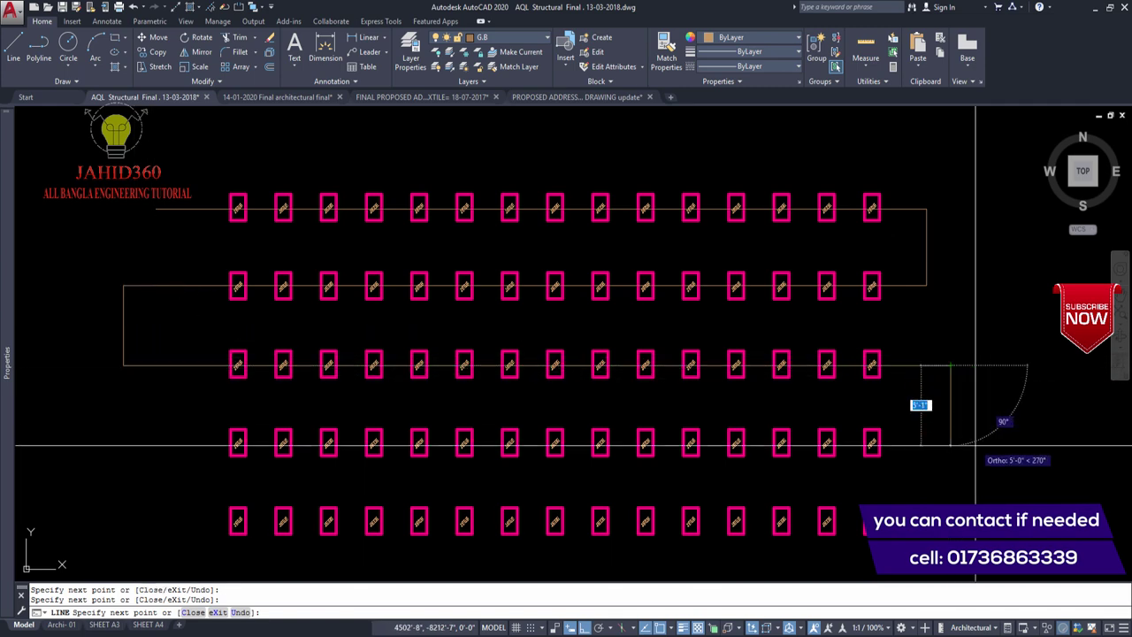
pyautogui.click(971, 440)
pyautogui.click(129, 439)
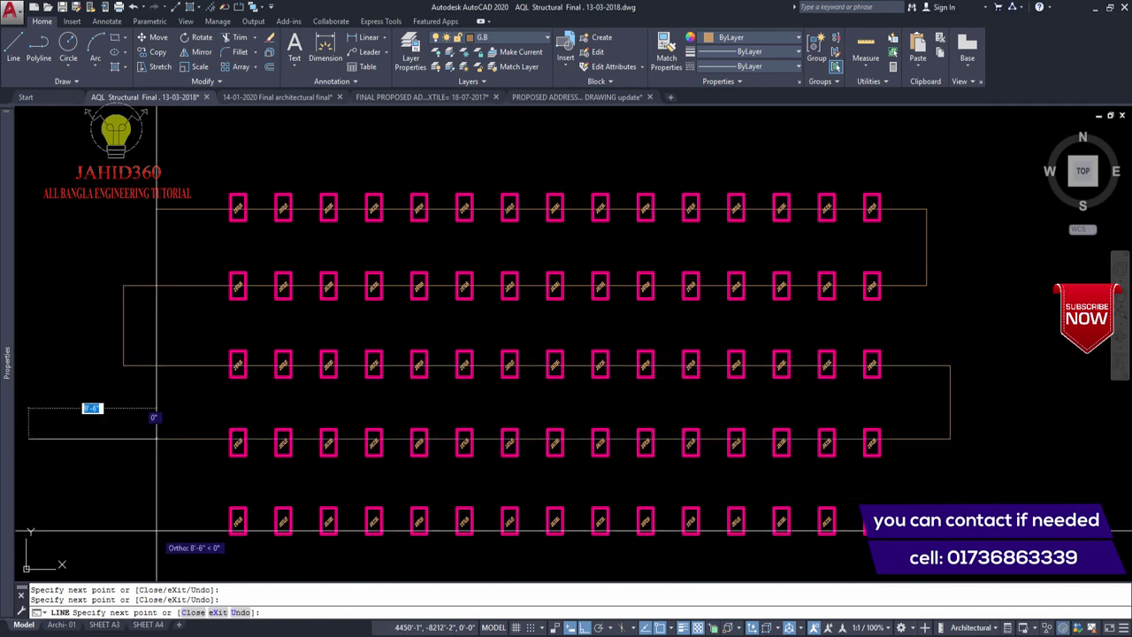
pyautogui.moveTo(129, 522); pyautogui.dragTo(199, 386, button='middle')
pyautogui.click(190, 303)
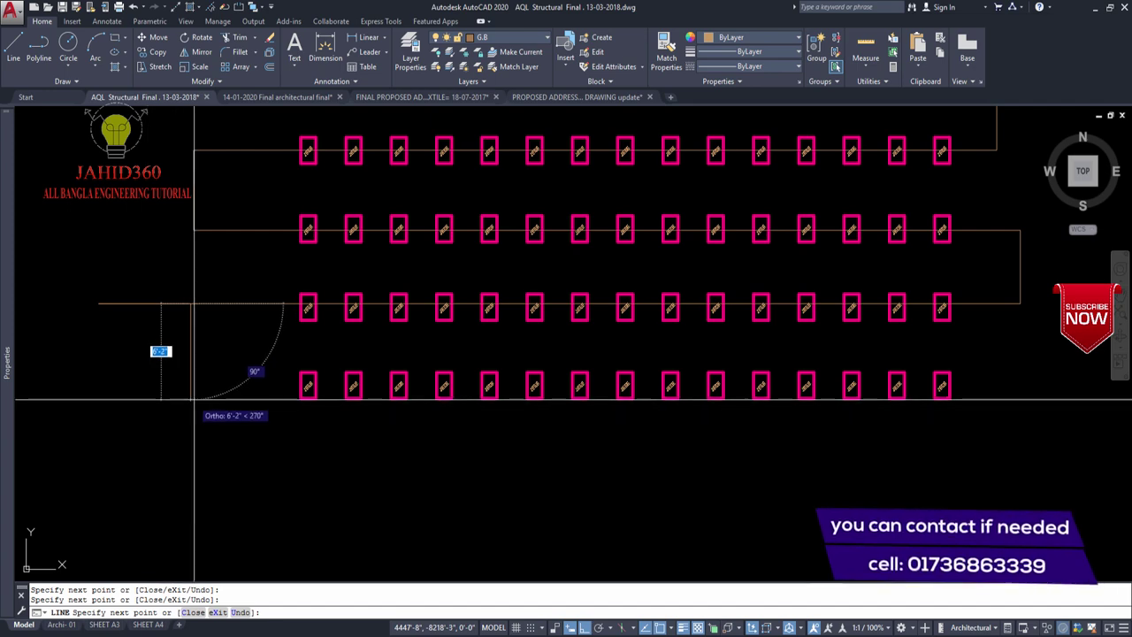
pyautogui.click(222, 387)
pyautogui.click(1013, 386)
pyautogui.click(1012, 416)
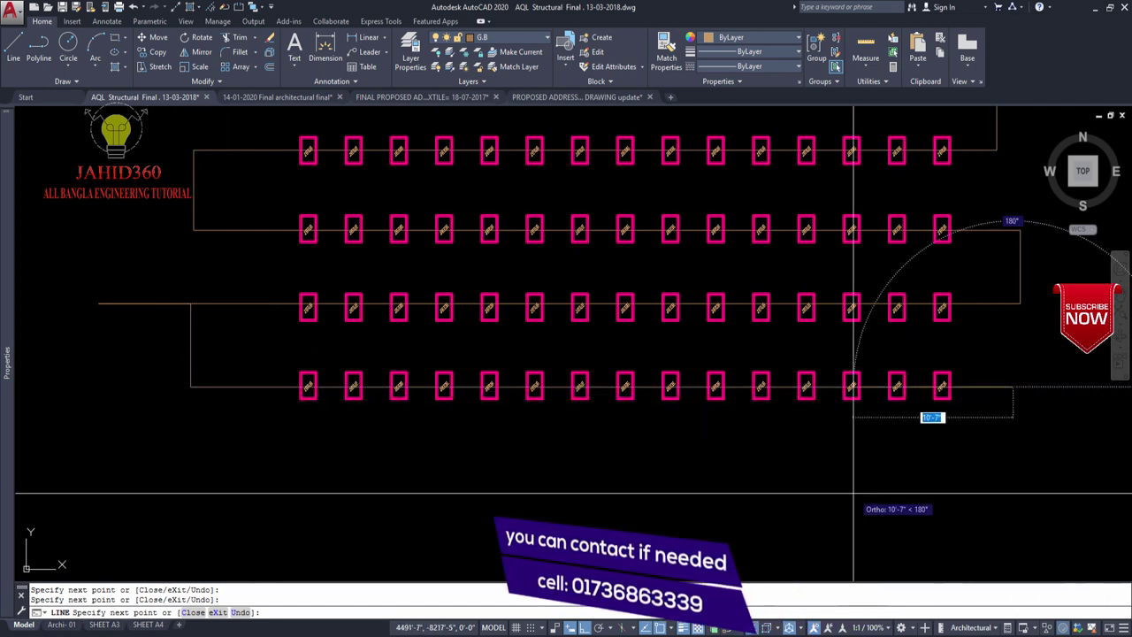
pyautogui.scroll(-4, 520, 433)
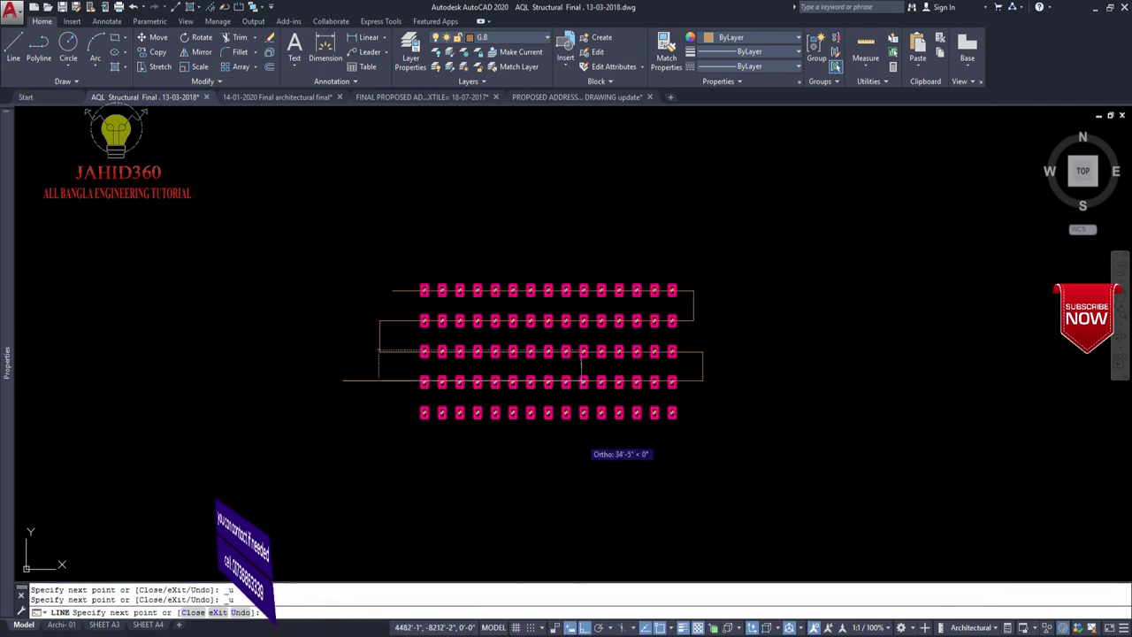
# - Undo the later zigzag segments and redraw the guide line through the lower rows
pyautogui.hotkey('ctrl', 'z')
pyautogui.hotkey('ctrl', 'z')
pyautogui.hotkey('ctrl', 'z')
pyautogui.hotkey('ctrl', 'z')
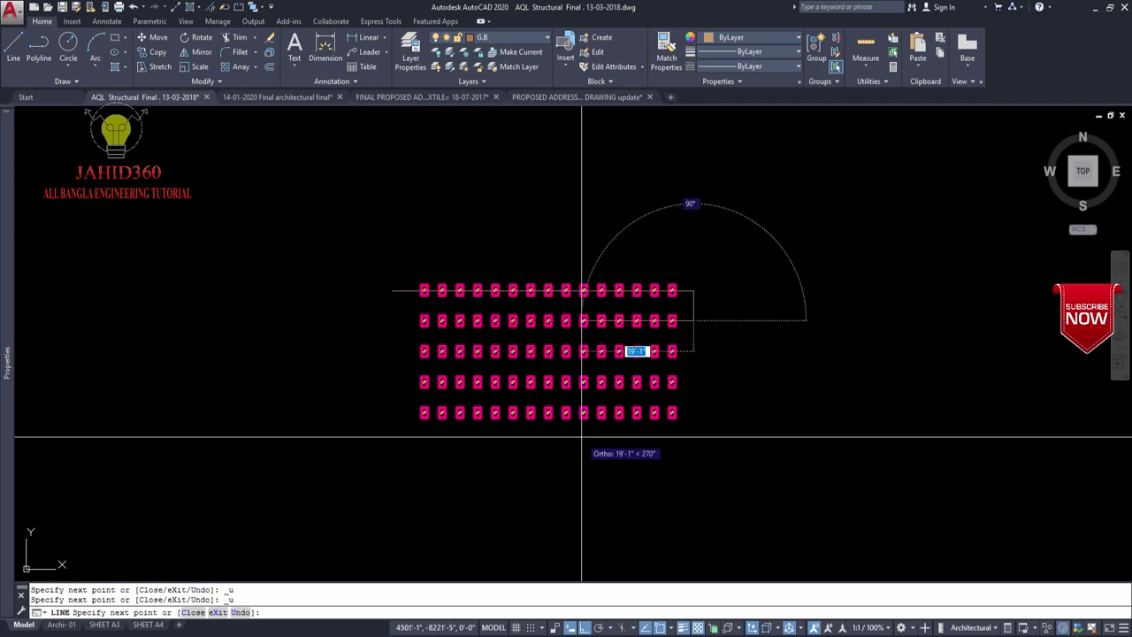
pyautogui.scroll(5, 674, 321)
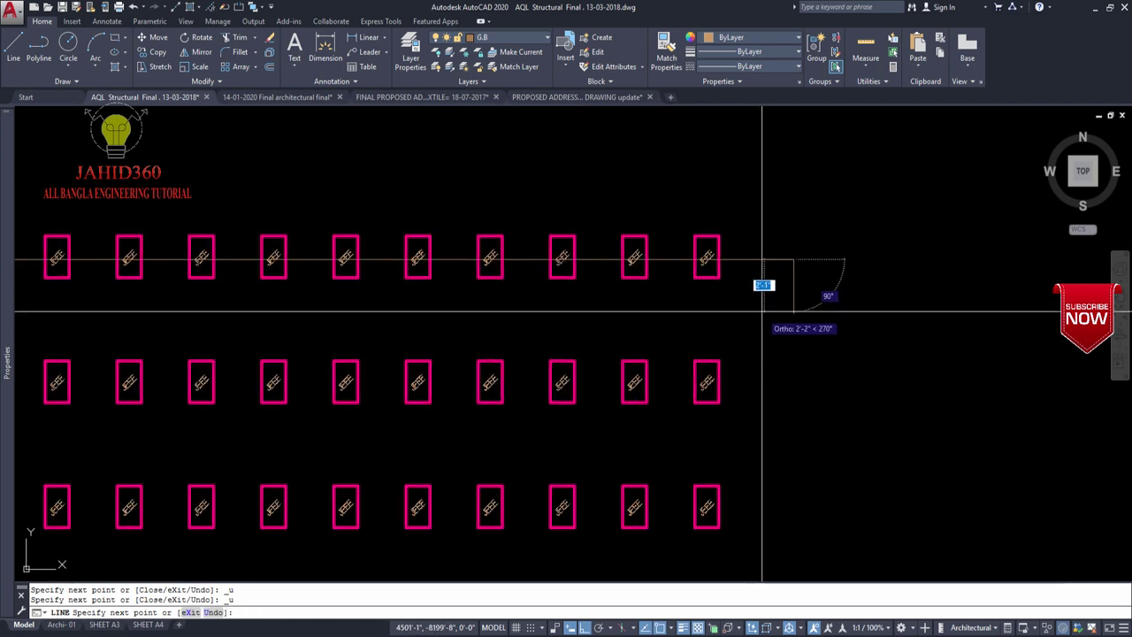
pyautogui.click(793, 307)
pyautogui.scroll(-3, 487, 355)
pyautogui.scroll(3, 151, 345)
pyautogui.click(146, 341)
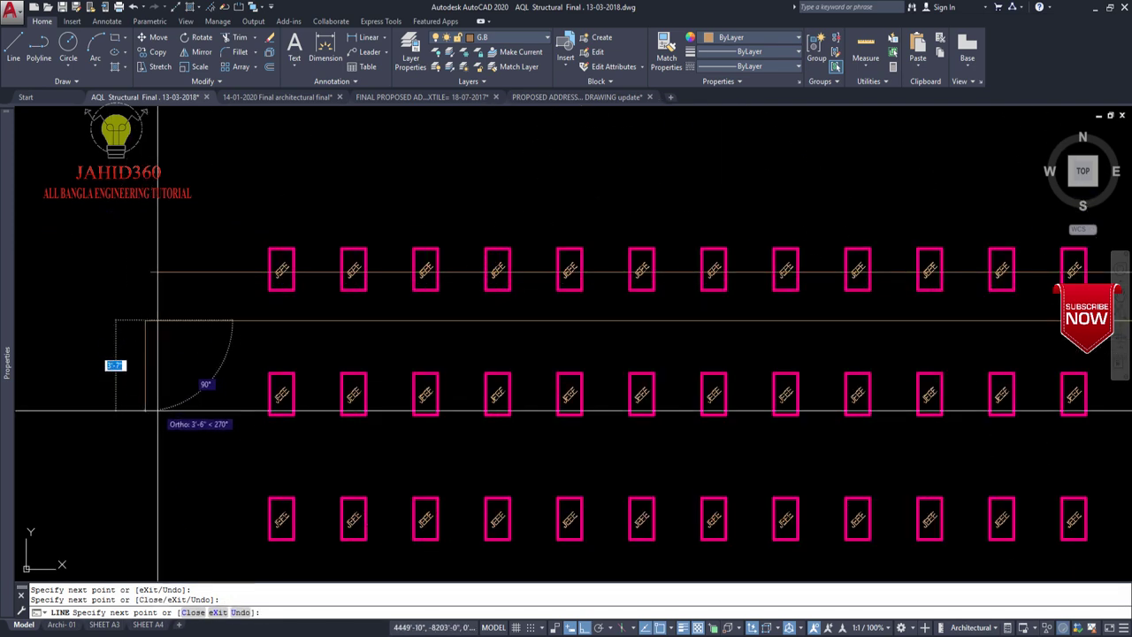
pyautogui.scroll(-2, 164, 382)
pyautogui.click(185, 397)
pyautogui.scroll(-3, 186, 398)
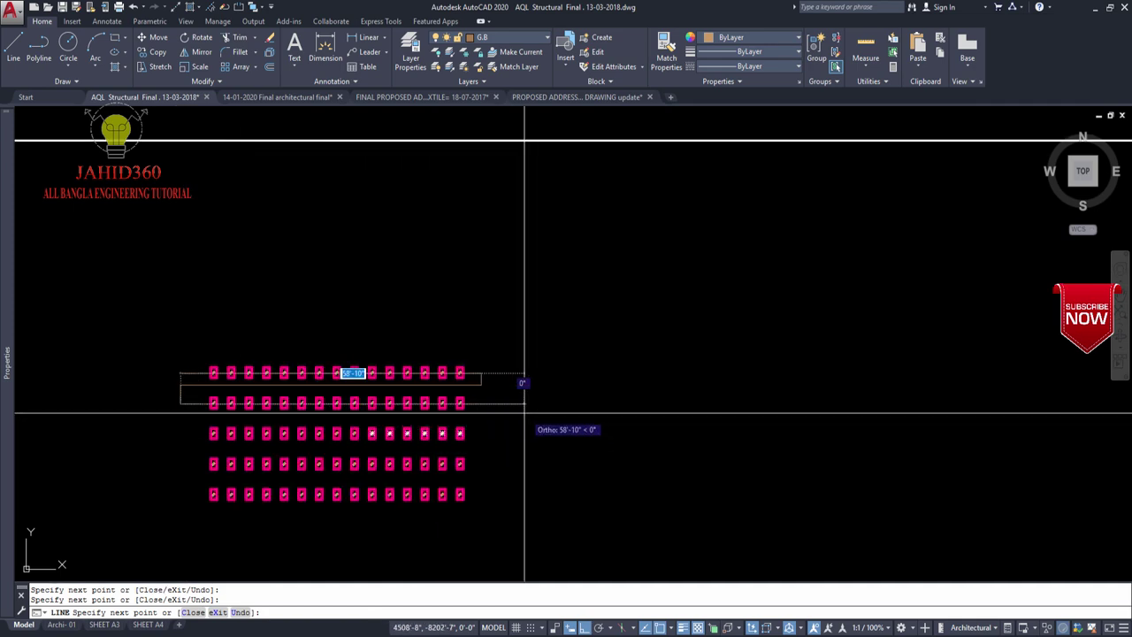
pyautogui.click(510, 417)
pyautogui.scroll(3, 481, 420)
pyautogui.click(581, 398)
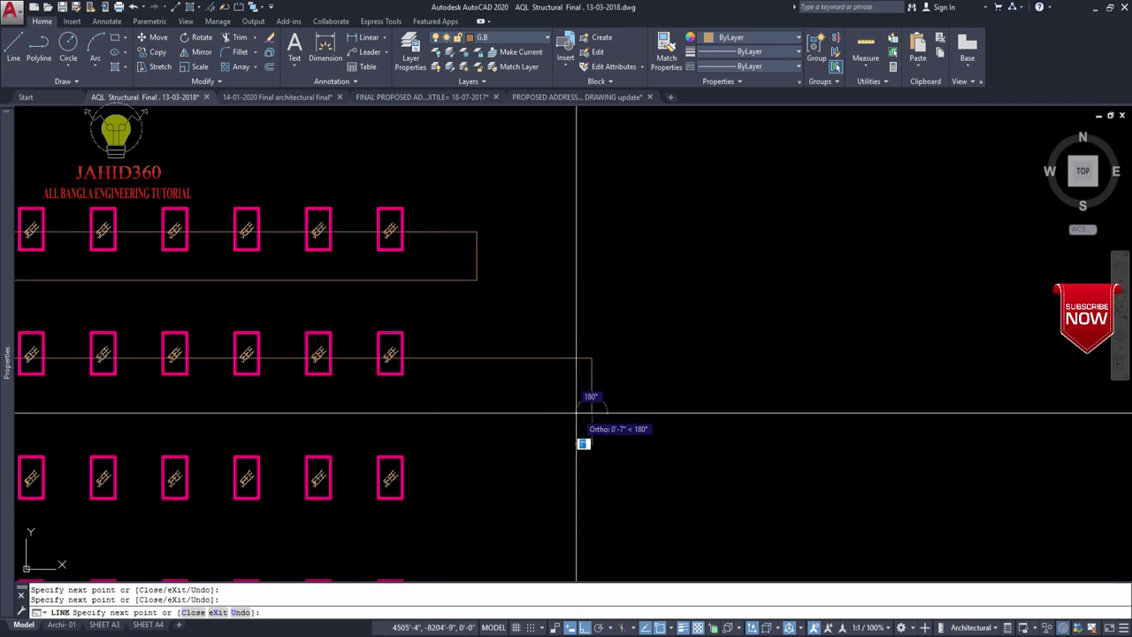
pyautogui.scroll(-3, 581, 398)
pyautogui.scroll(4, 203, 435)
pyautogui.click(203, 412)
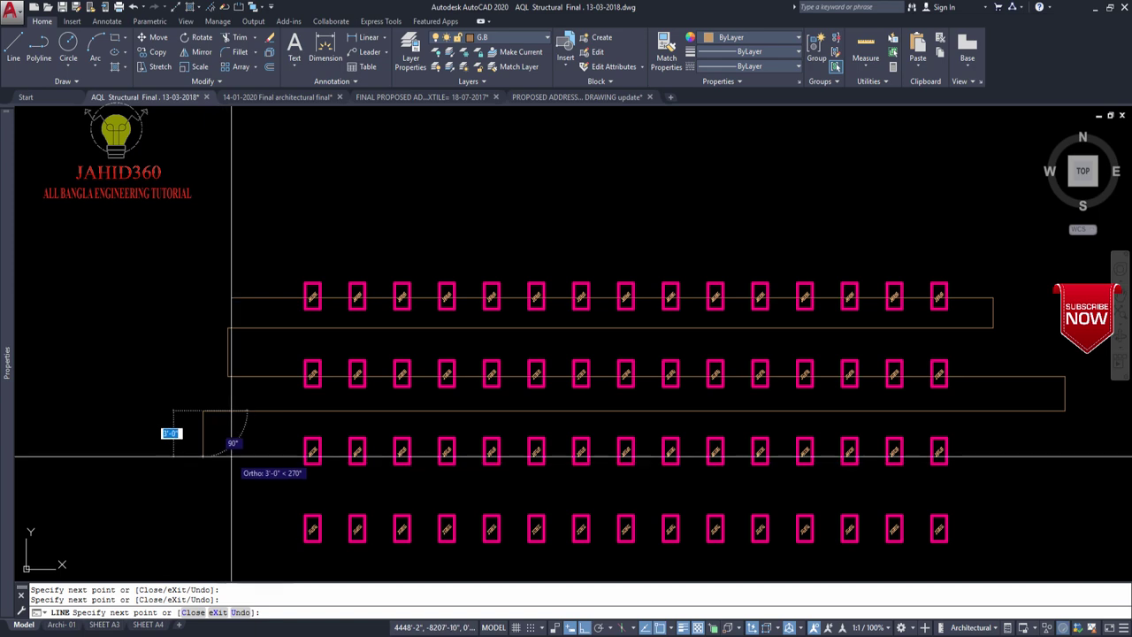
pyautogui.click(224, 449)
pyautogui.scroll(-5, 223, 449)
pyautogui.scroll(6, 263, 523)
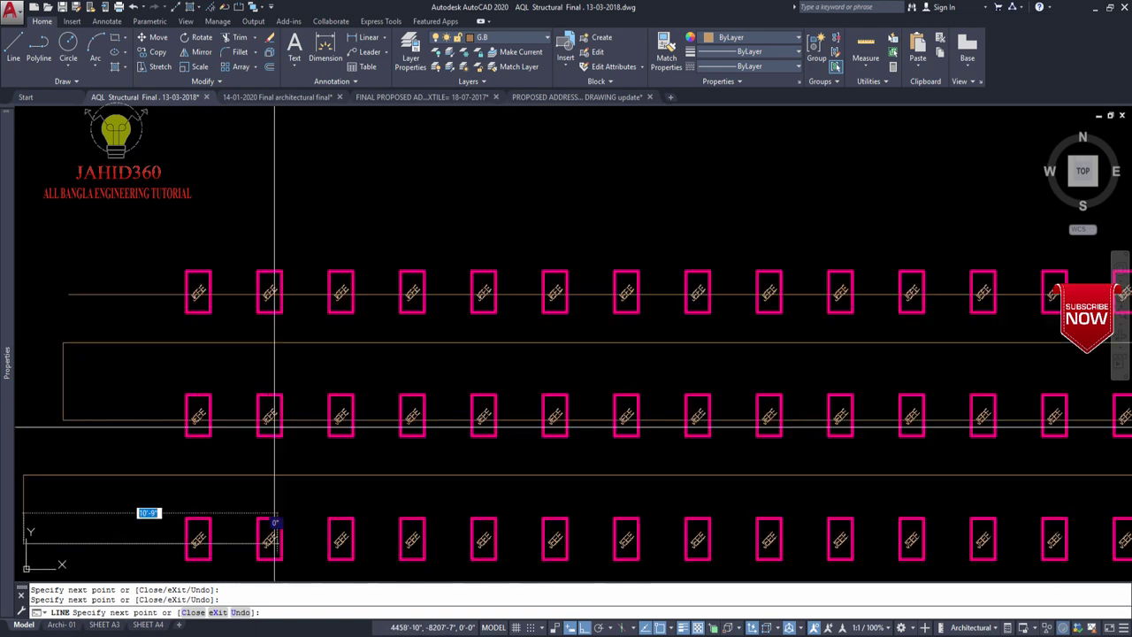
pyautogui.click(132, 344)
pyautogui.scroll(-5, 207, 303)
pyautogui.scroll(1, 457, 315)
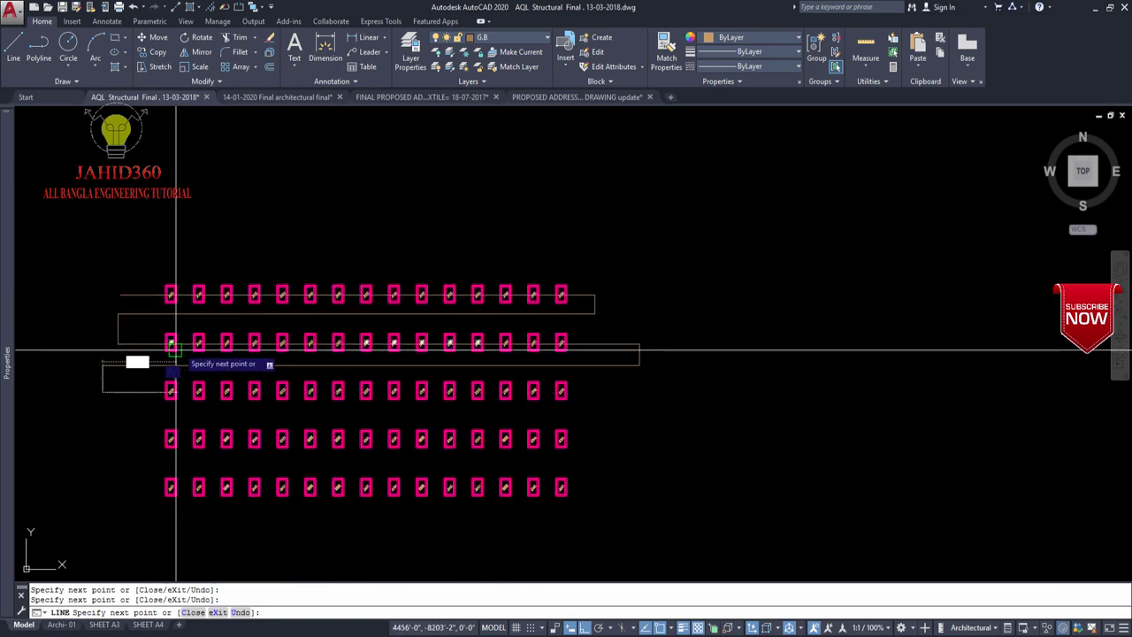
pyautogui.scroll(1, 565, 351)
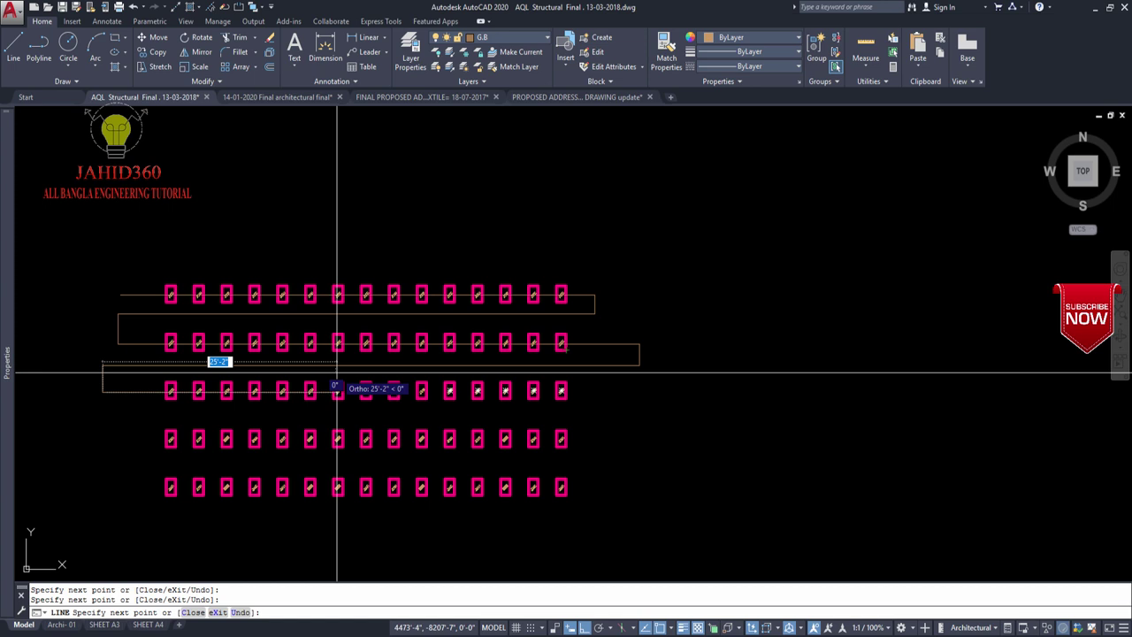
# - Erase all the guide line pieces with a crossing window, leaving the clean rectangle grid
pyautogui.press('Escape')
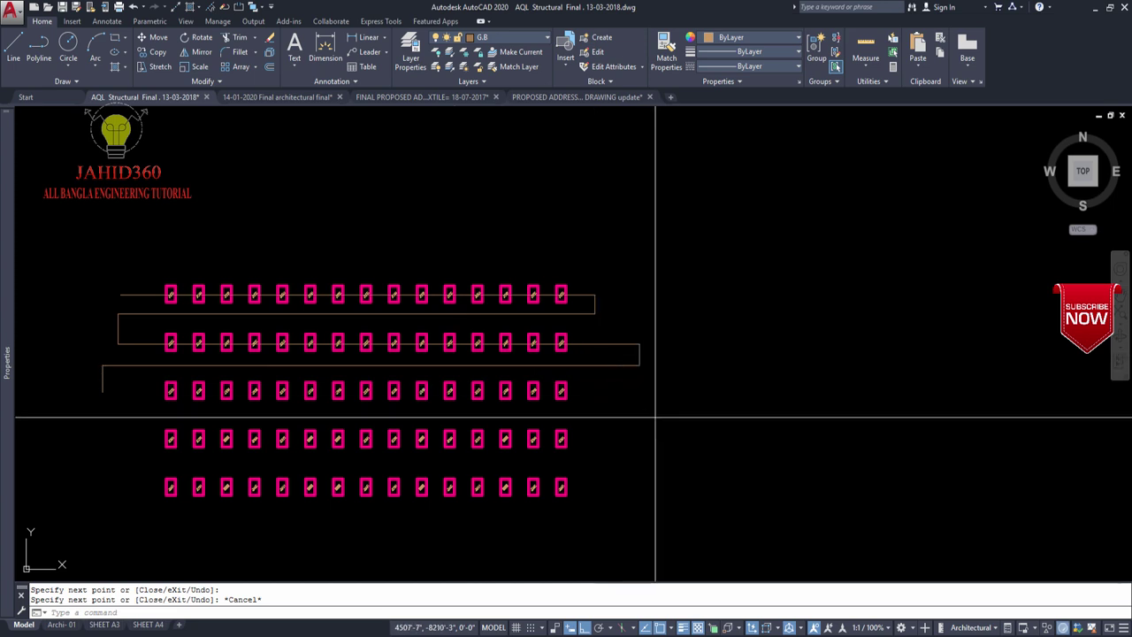
pyautogui.click(652, 417)
pyautogui.click(581, 260)
pyautogui.press('Delete')
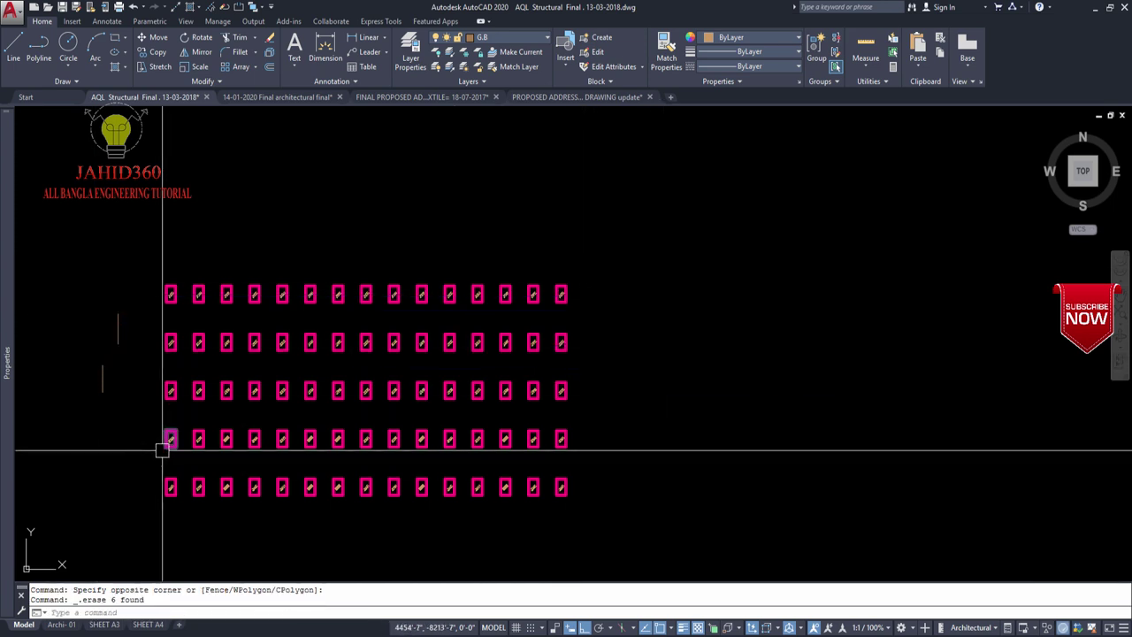
pyautogui.press('Delete')
pyautogui.moveTo(416, 126); pyautogui.dragTo(415, 109, button='middle')
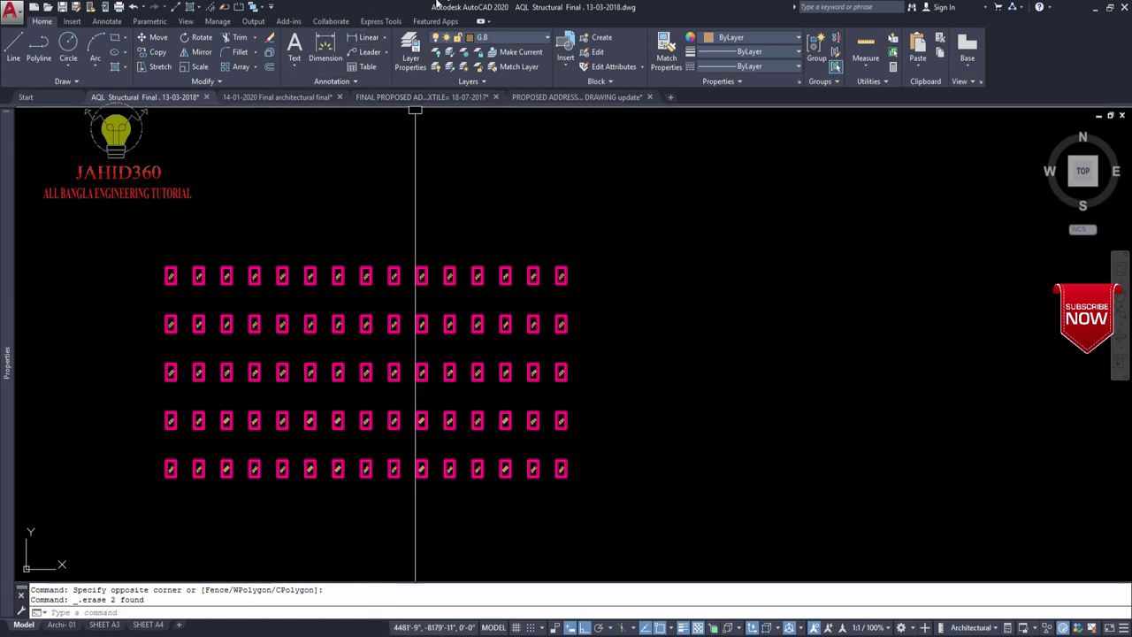
pyautogui.click(380, 21)
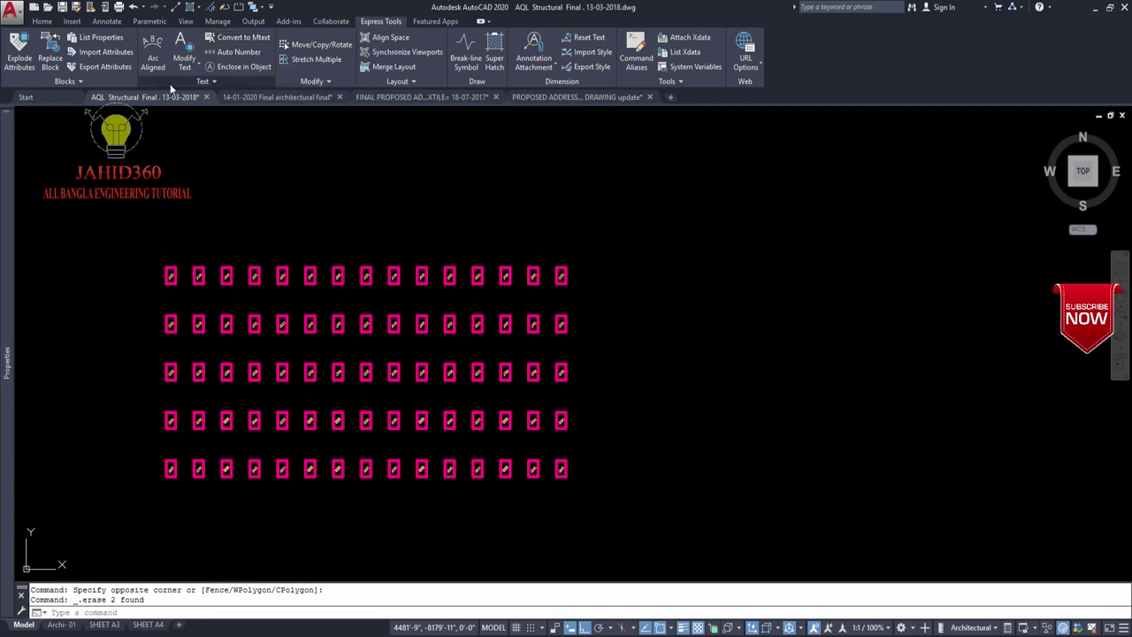
# - Zoom in, select the top-left rectangle's JEEE label, and start copying it
pyautogui.press('Escape')
pyautogui.scroll(10, 177, 281)
pyautogui.click(137, 261)
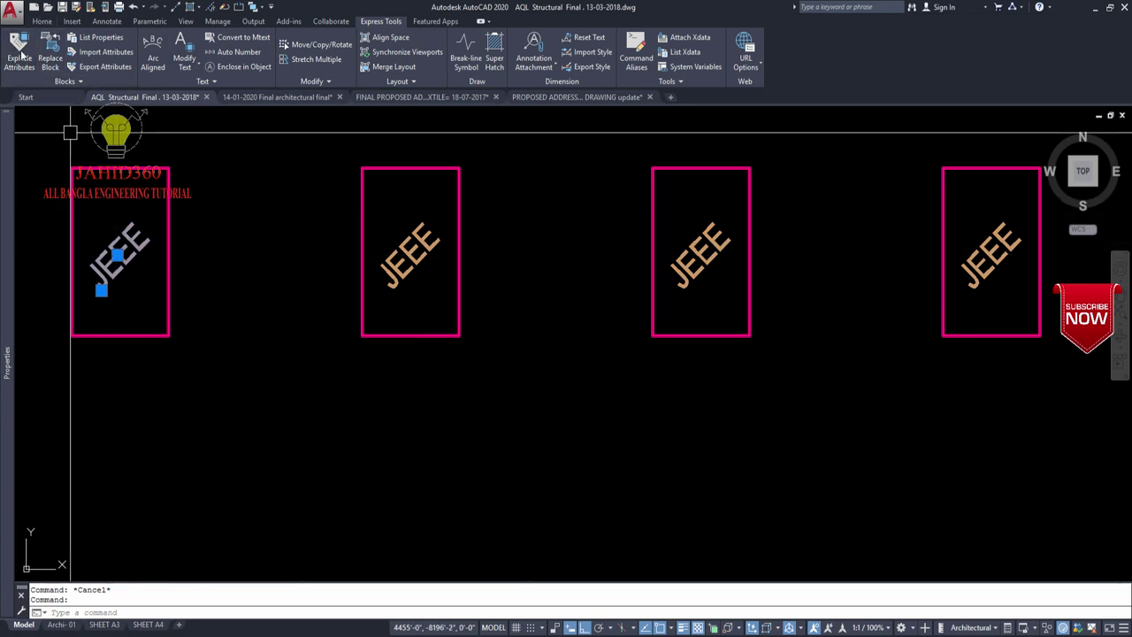
pyautogui.click(42, 20)
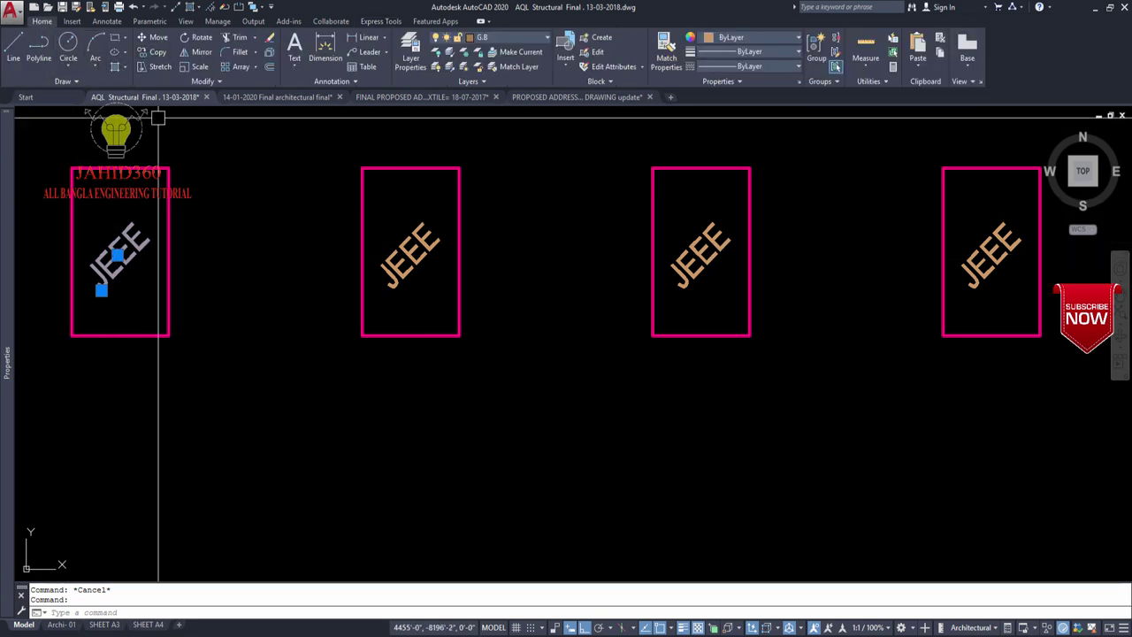
pyautogui.click(156, 53)
# - Place a copy of the JEEE label in the empty area above the grid
pyautogui.click(133, 292)
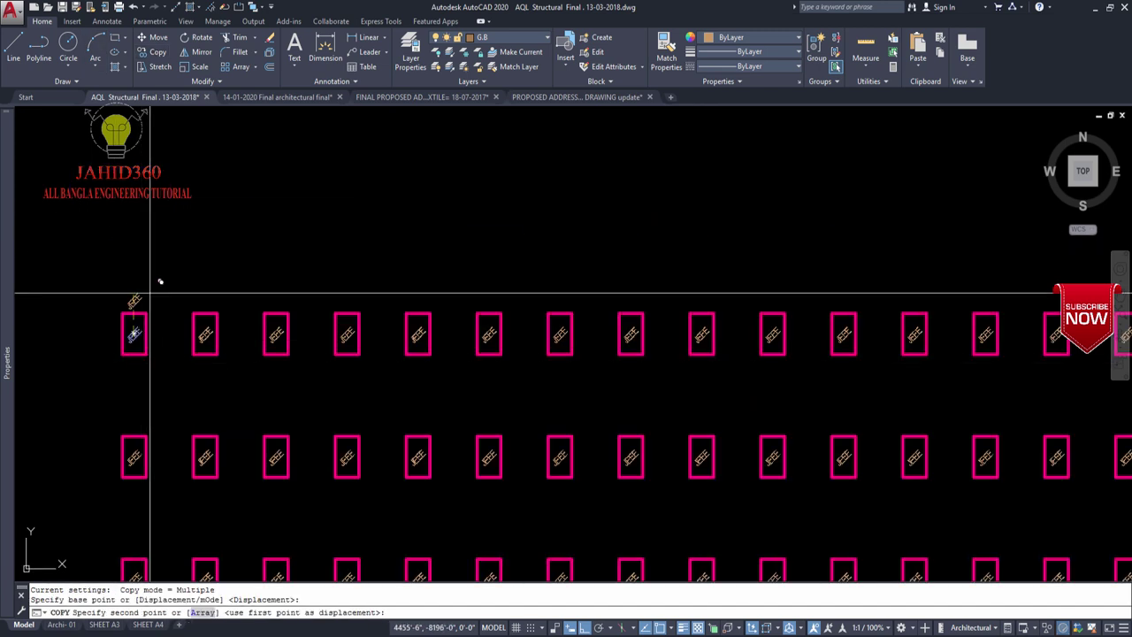
pyautogui.click(164, 177)
pyautogui.press('Escape')
pyautogui.doubleClick(124, 201)
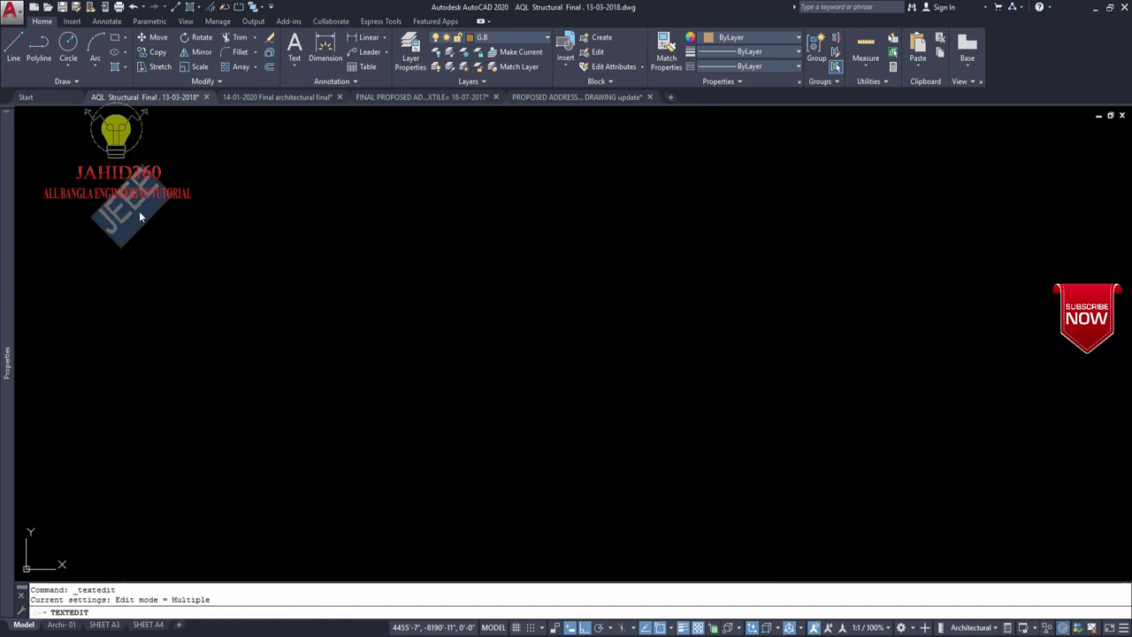
pyautogui.press('Escape')
# - Convert the copied JEEE label to multiline text and adjust its text box width
pyautogui.click(181, 264)
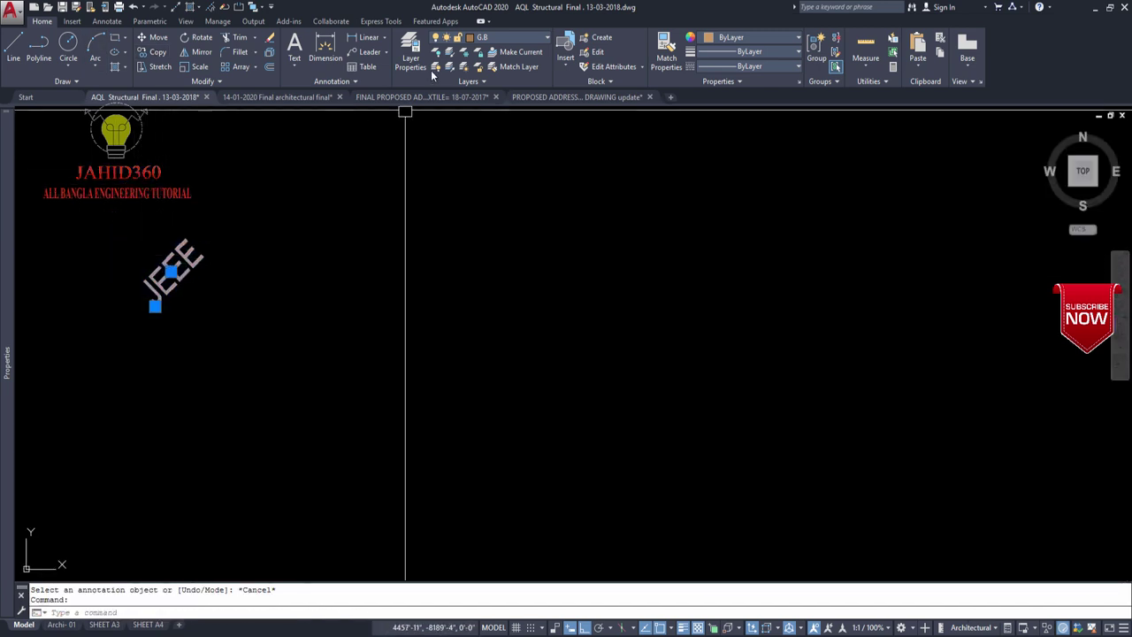
pyautogui.click(382, 22)
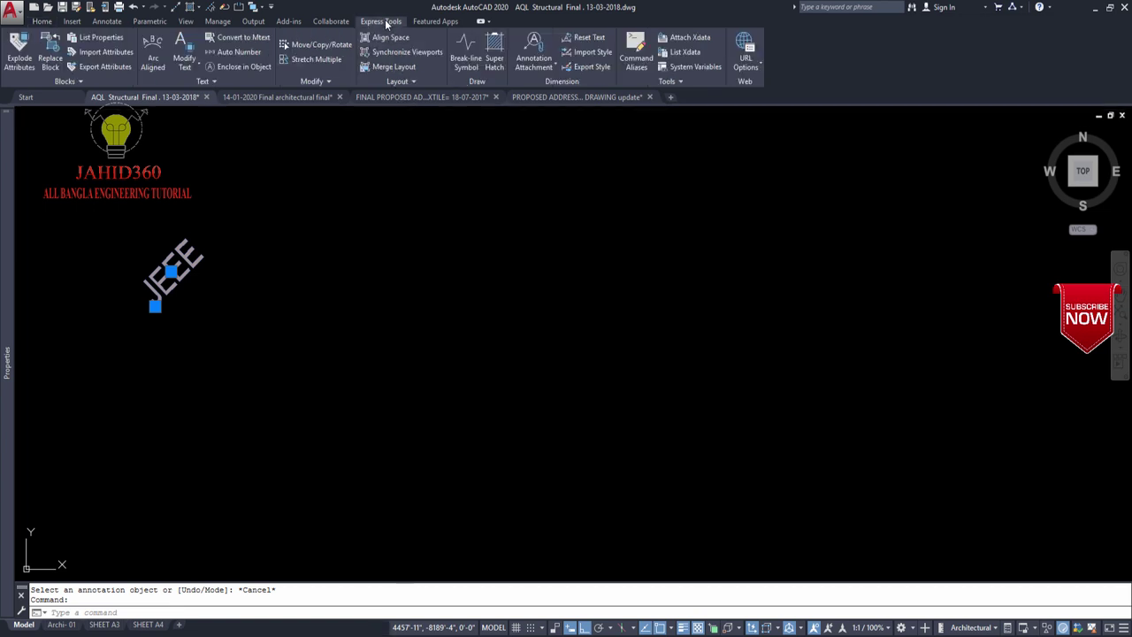
pyautogui.click(239, 38)
pyautogui.doubleClick(188, 303)
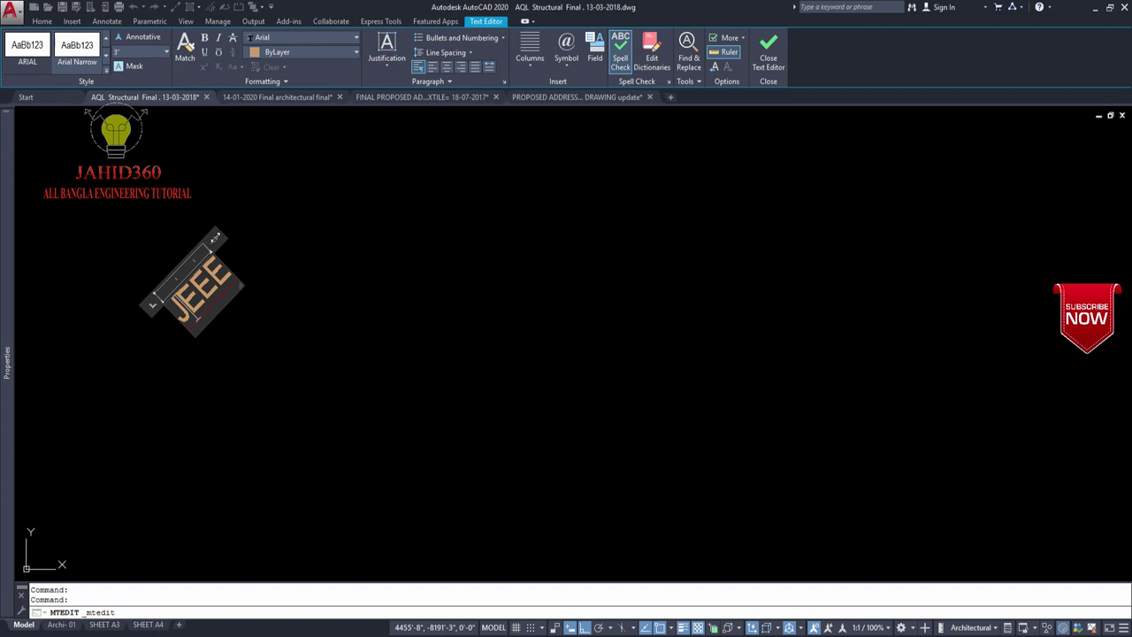
pyautogui.moveTo(214, 237); pyautogui.dragTo(217, 239)
pyautogui.click(286, 250)
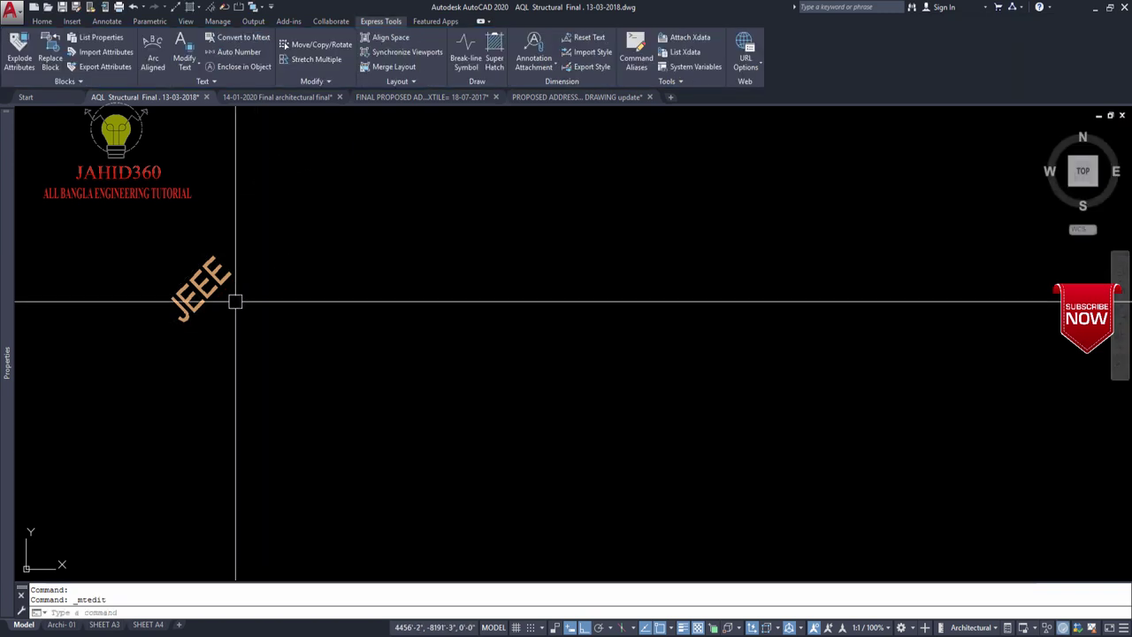
pyautogui.click(223, 282)
# - Delete the stray JEEE copy and pan back to the row of labelled rectangles
pyautogui.press('Delete')
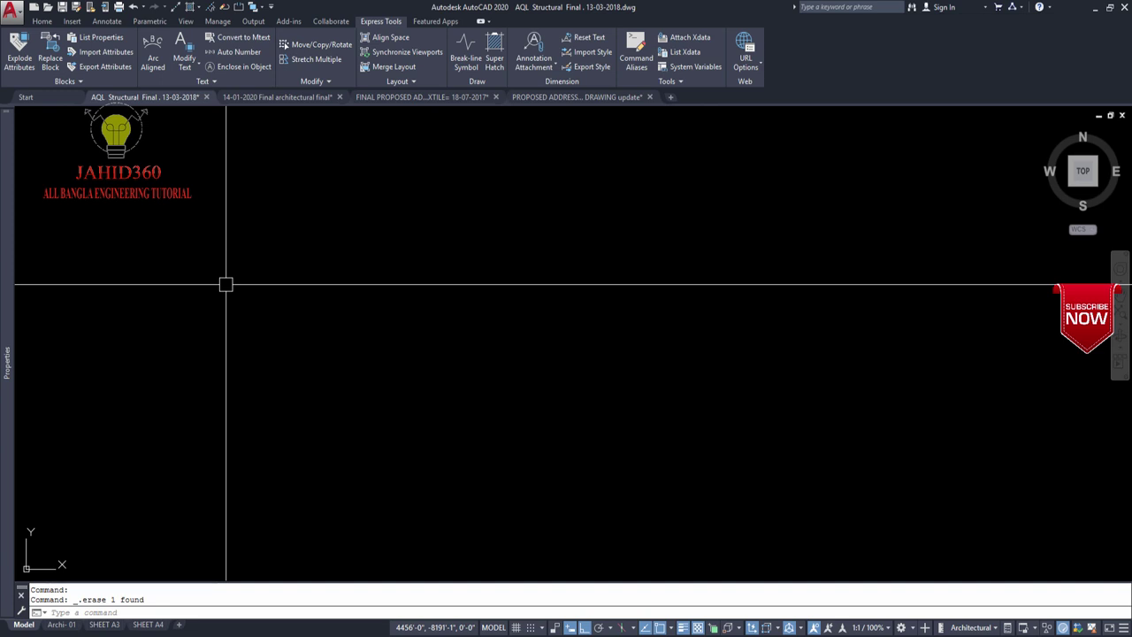
pyautogui.scroll(-3, 226, 284)
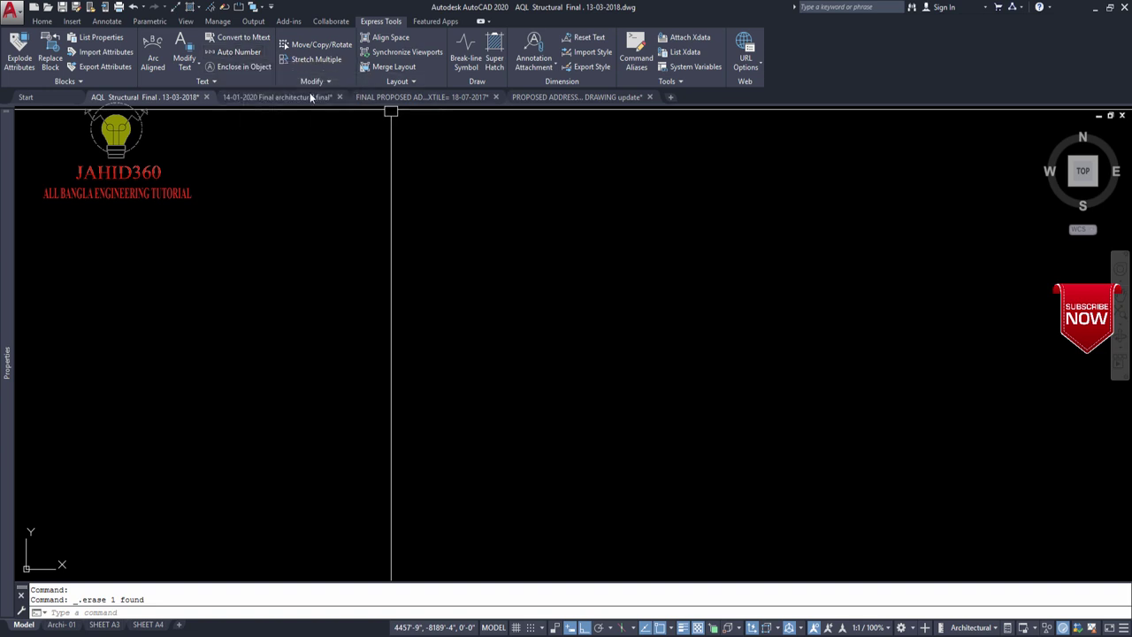
pyautogui.moveTo(277, 97)
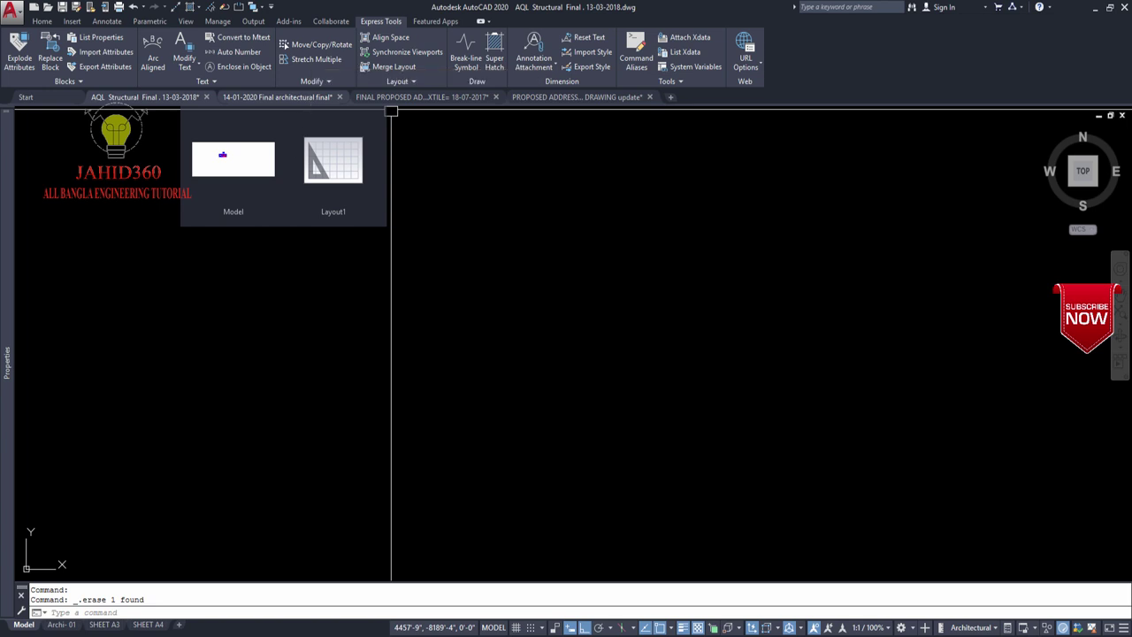
pyautogui.moveTo(389, 269); pyautogui.dragTo(373, 265, button='middle')
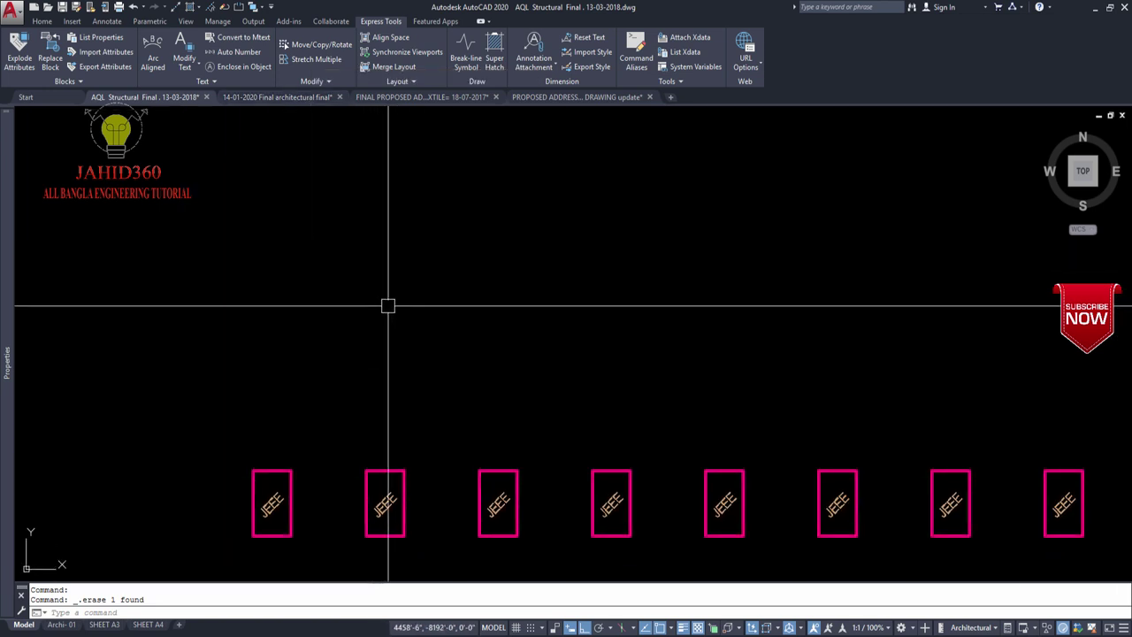
pyautogui.moveTo(387, 306); pyautogui.dragTo(379, 176, button='middle')
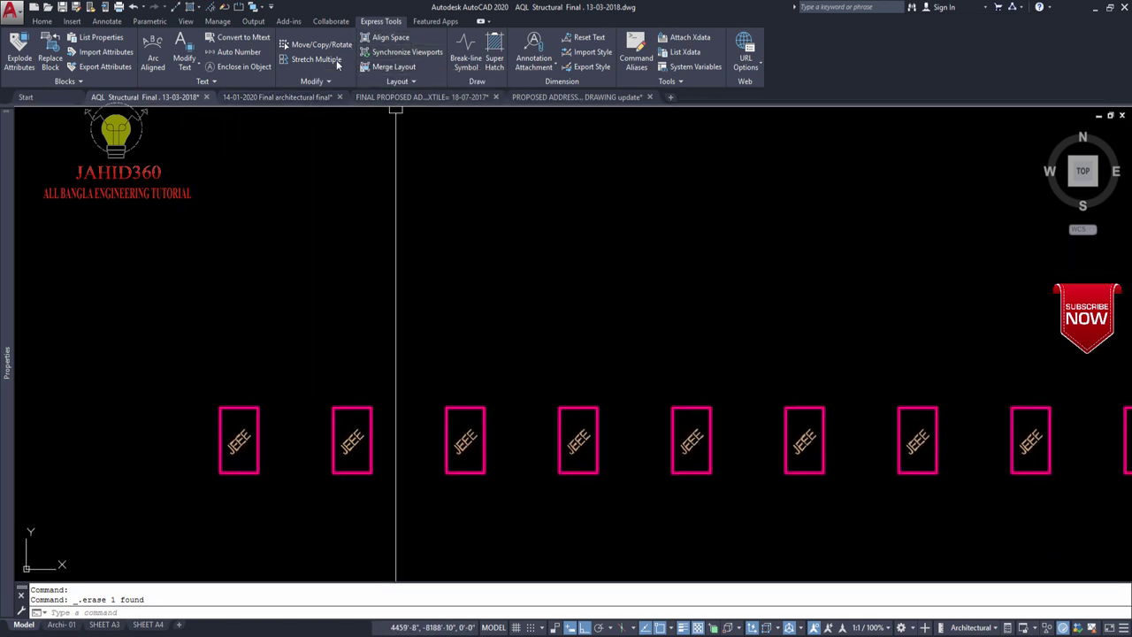
# - Start Auto Number and pick the JEEE labels in the first two rectangles
pyautogui.click(240, 52)
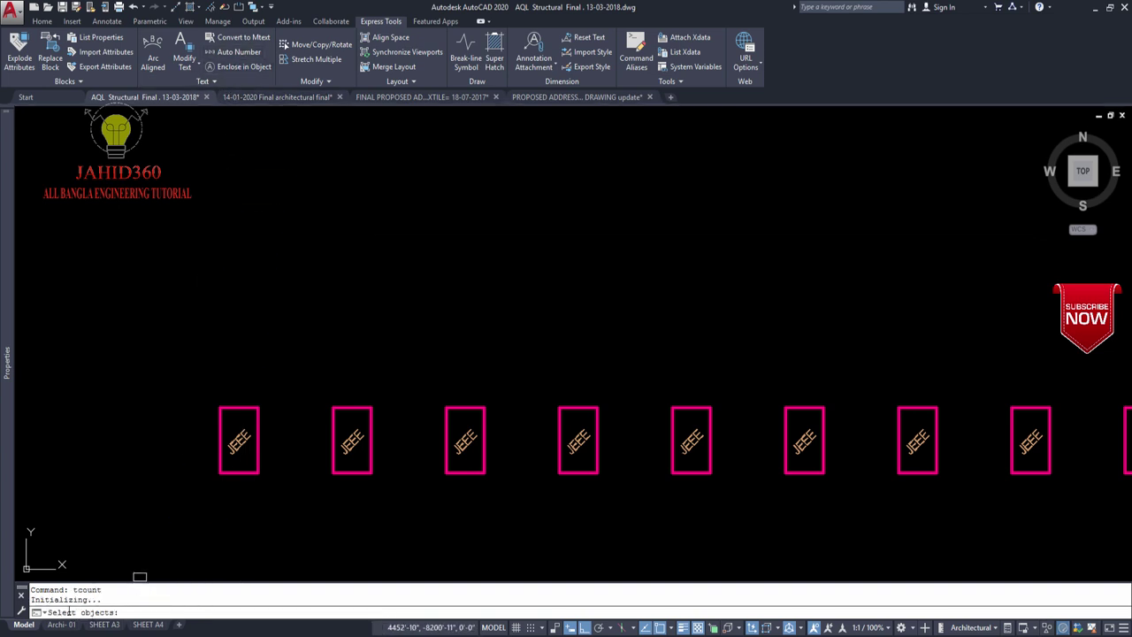
pyautogui.moveTo(154, 419)
pyautogui.mouseDown(button='middle')
pyautogui.moveTo(165, 379)
pyautogui.moveTo(221, 443)
pyautogui.mouseUp(button='middle')
pyautogui.scroll(4, 209, 360)
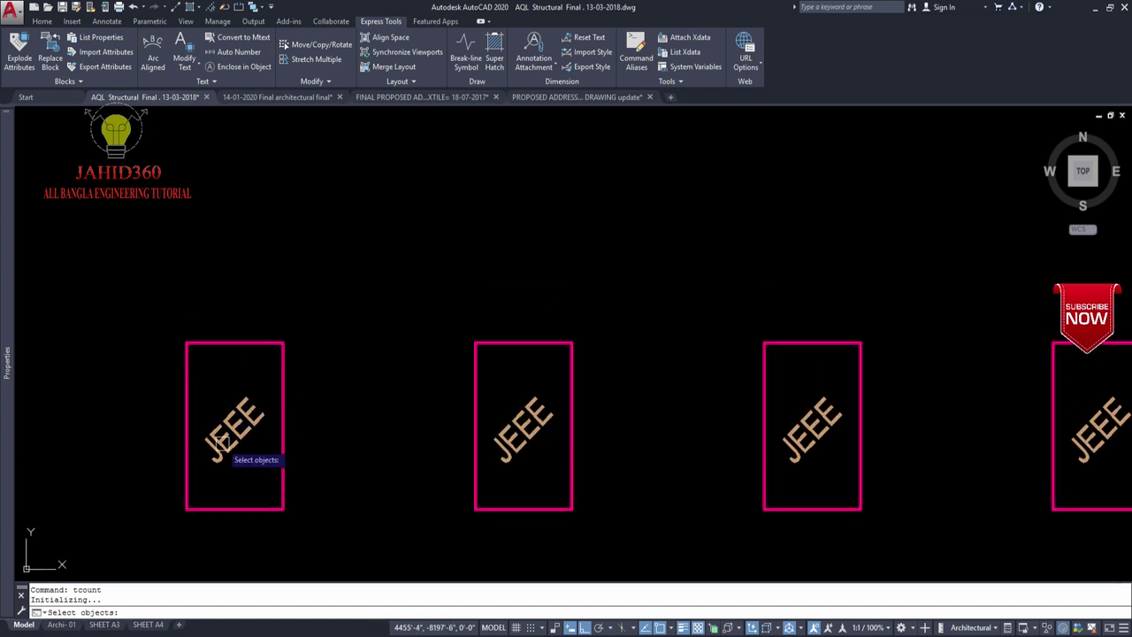
pyautogui.click(233, 431)
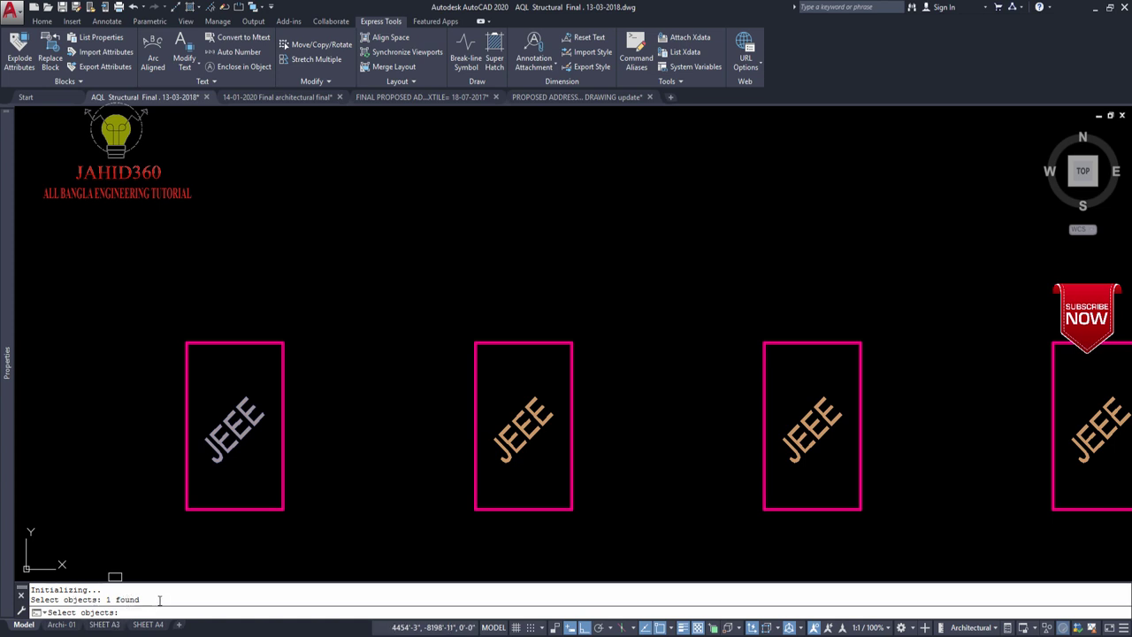
pyautogui.click(500, 444)
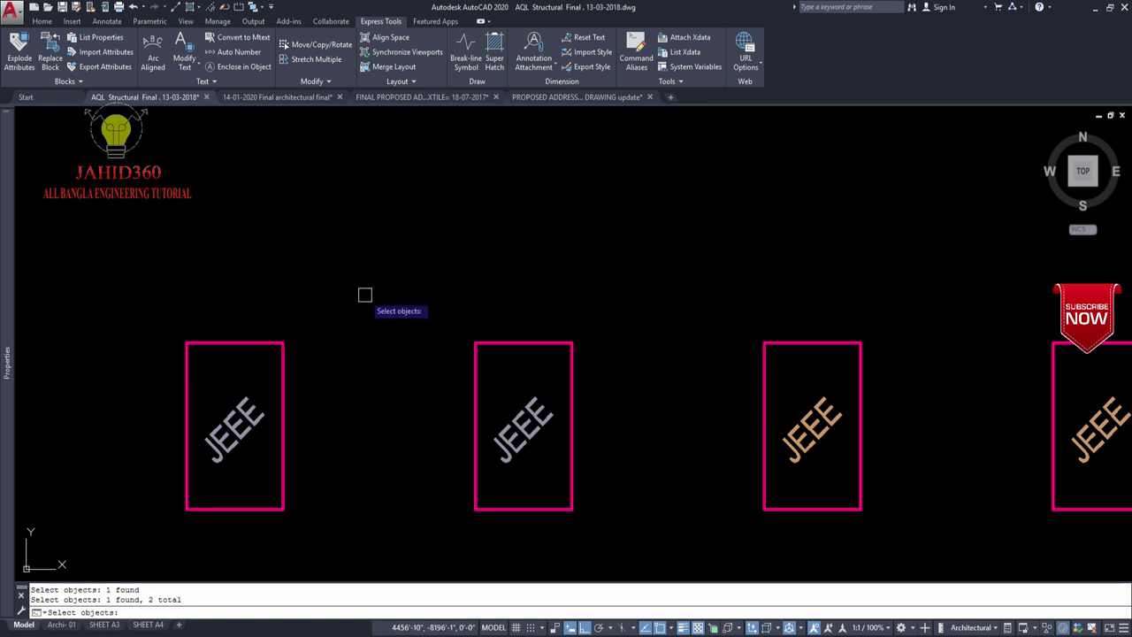
pyautogui.press('Return')
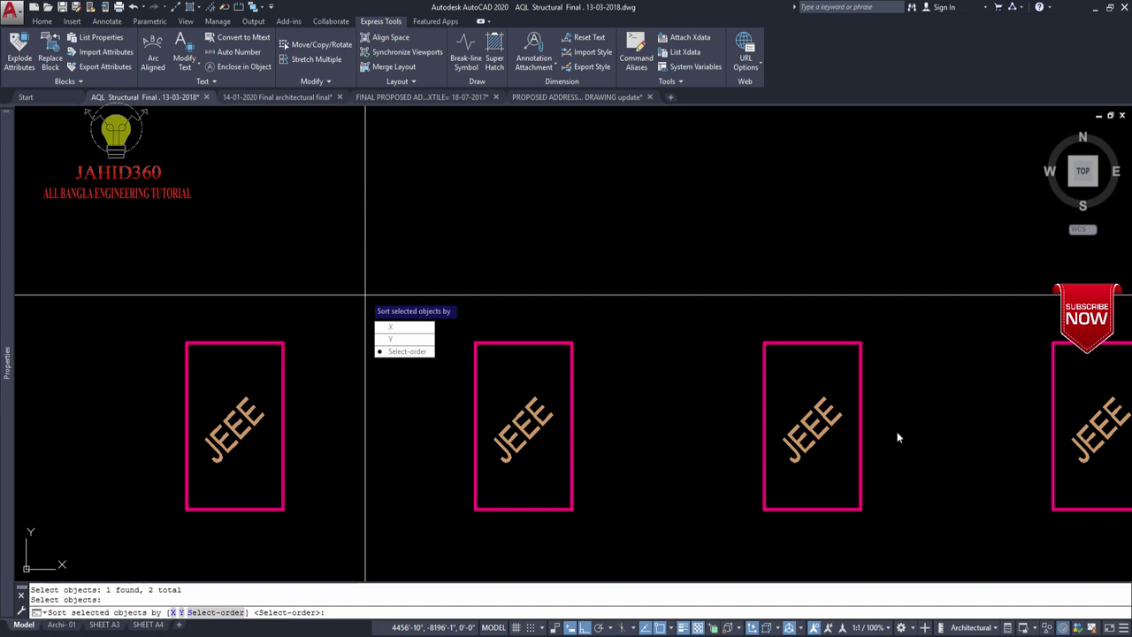
# - Number them by X from 1, step 1, with Overwrite, then undo back to JEEE
pyautogui.press('Escape')
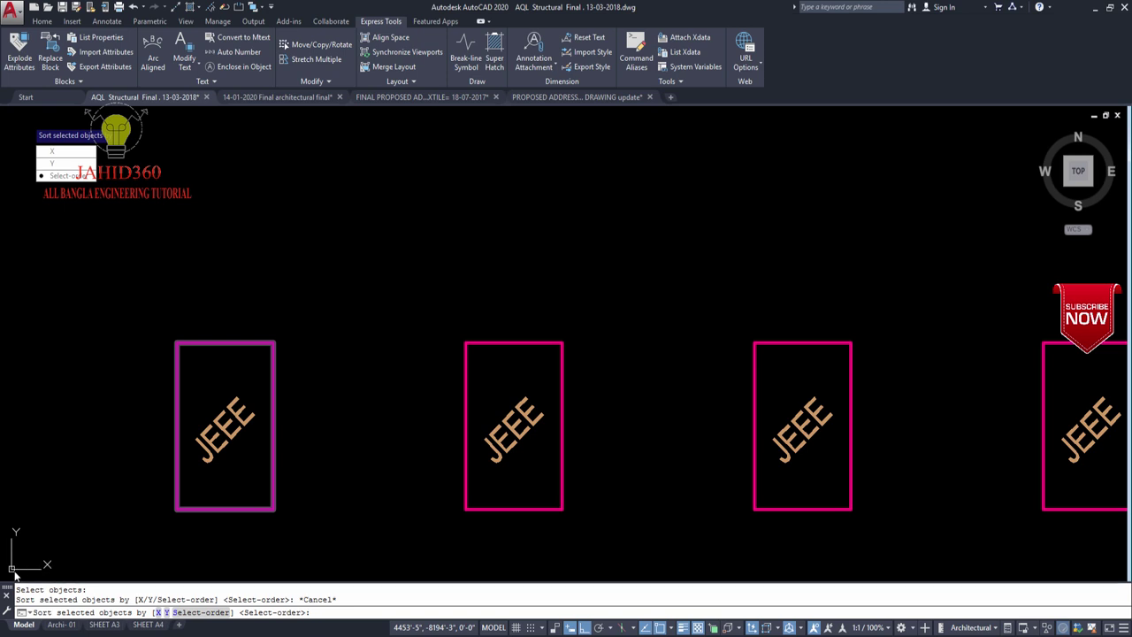
pyautogui.click(51, 152)
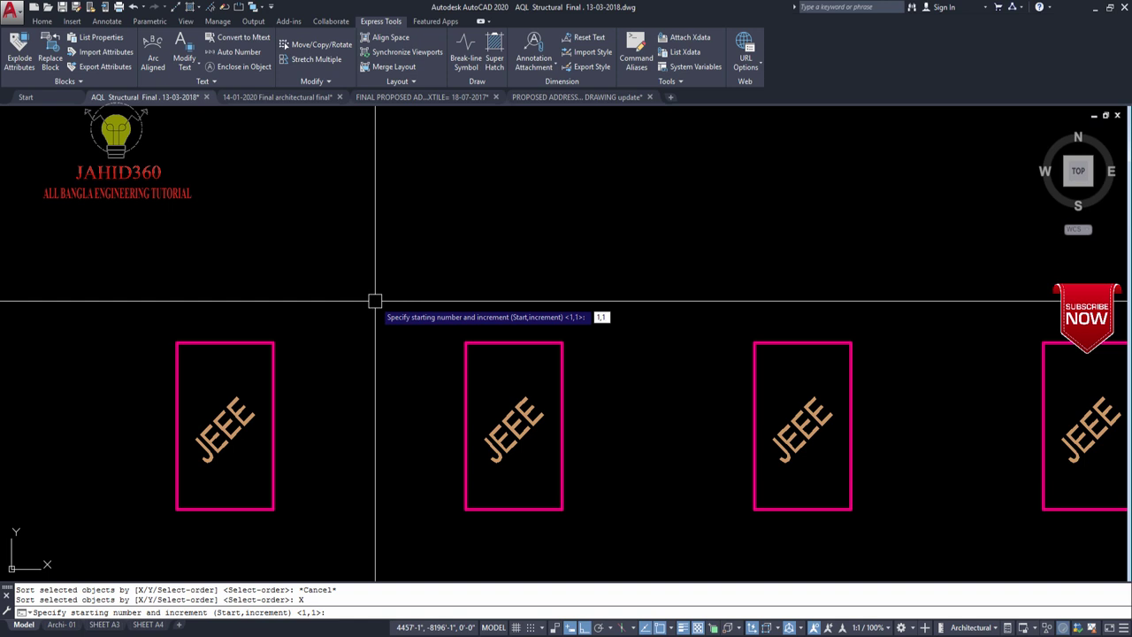
pyautogui.press('Return')
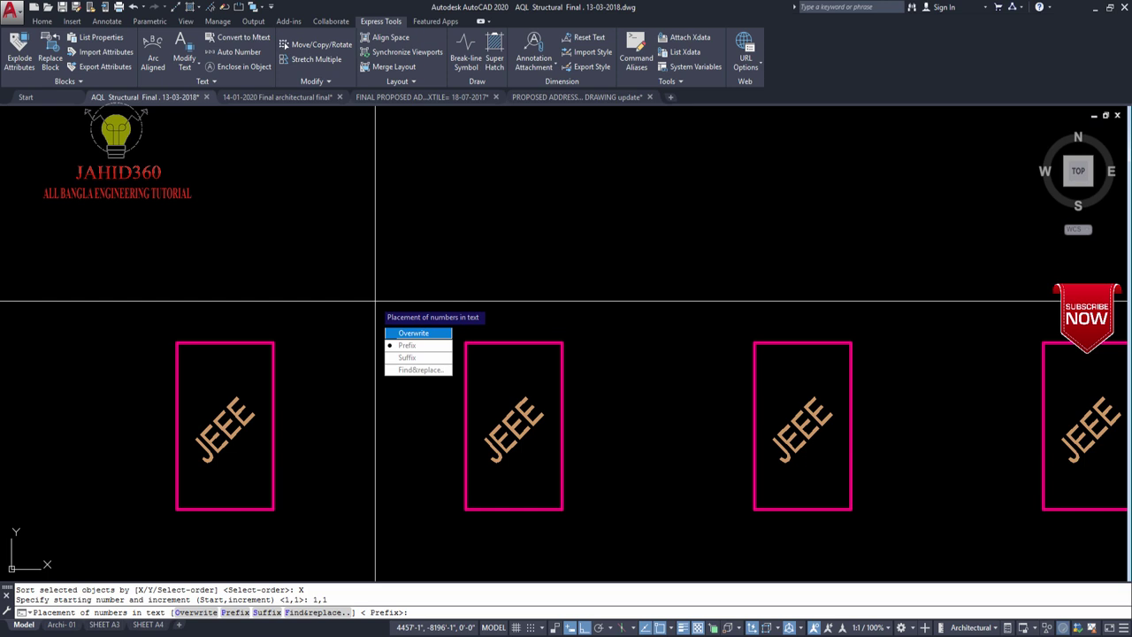
pyautogui.click(417, 333)
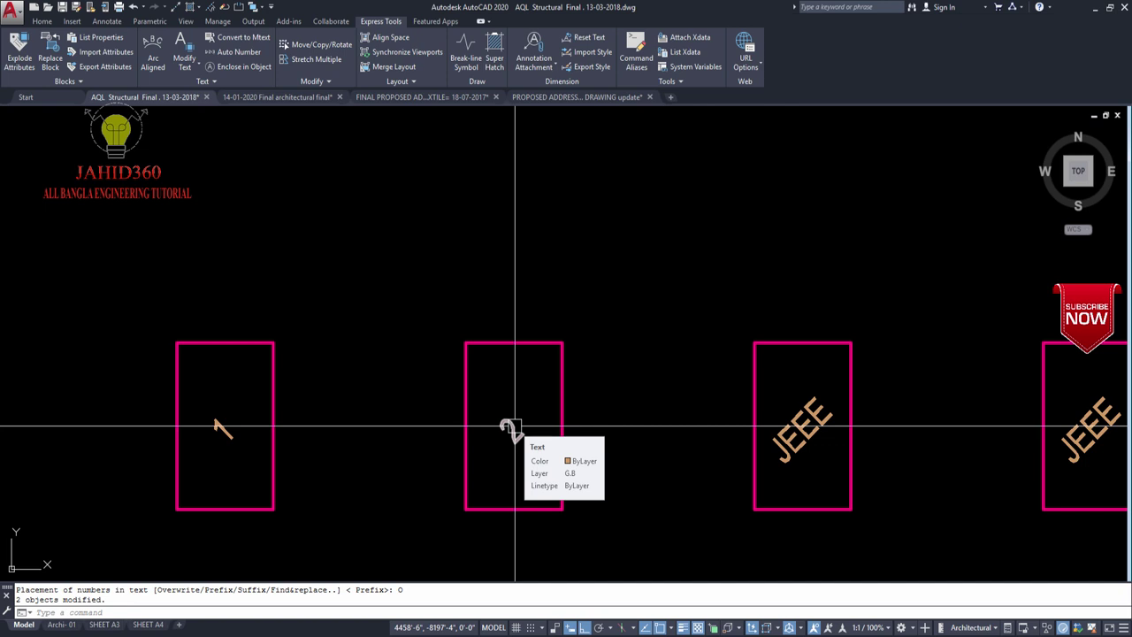
pyautogui.hotkey('ctrl', 'z')
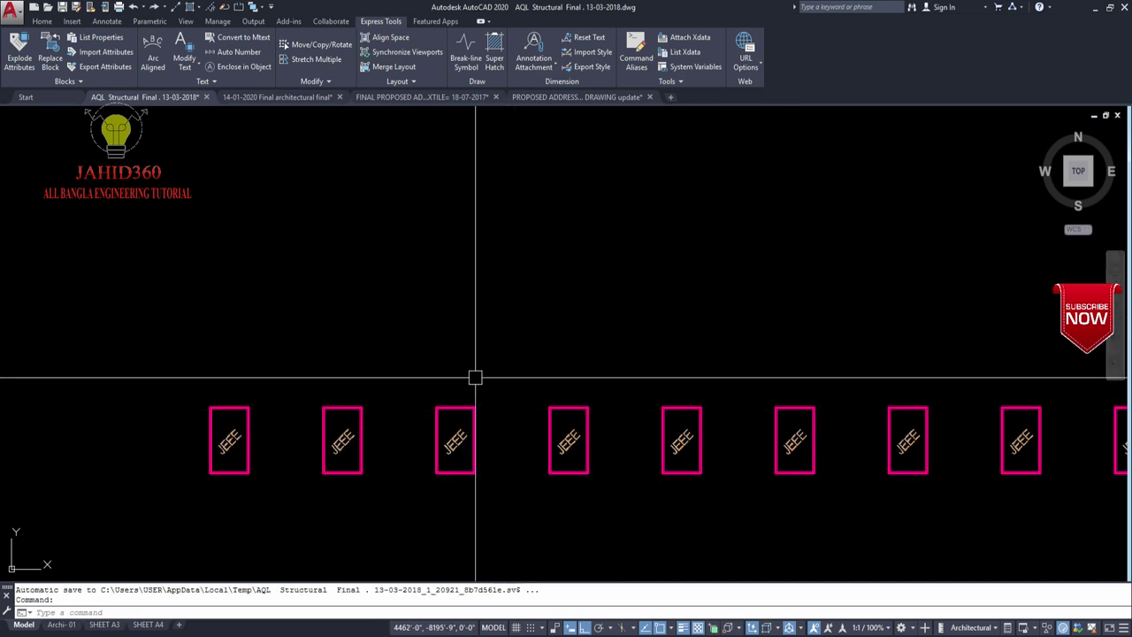
pyautogui.scroll(-3, 328, 397)
pyautogui.scroll(7, 291, 422)
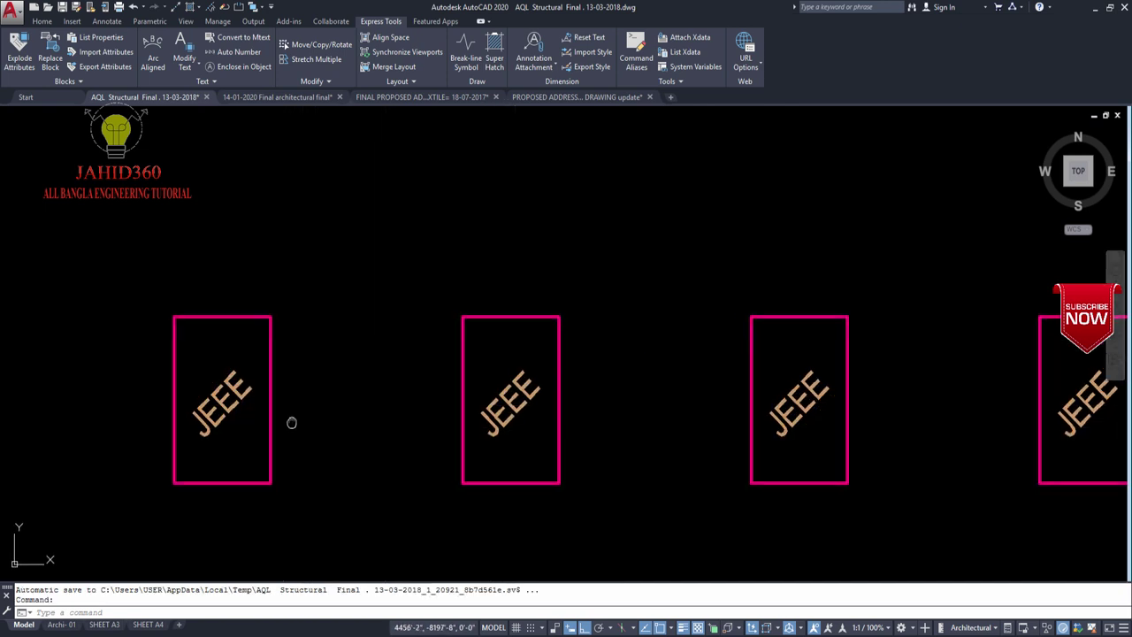
pyautogui.click(238, 52)
pyautogui.click(246, 352)
pyautogui.click(540, 354)
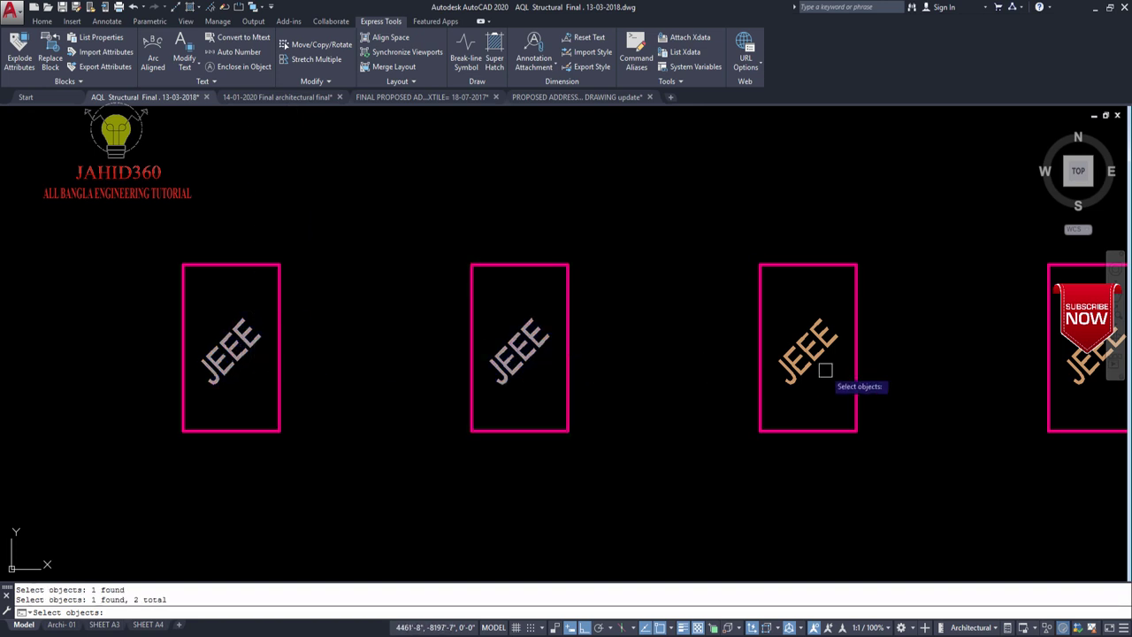
pyautogui.click(821, 364)
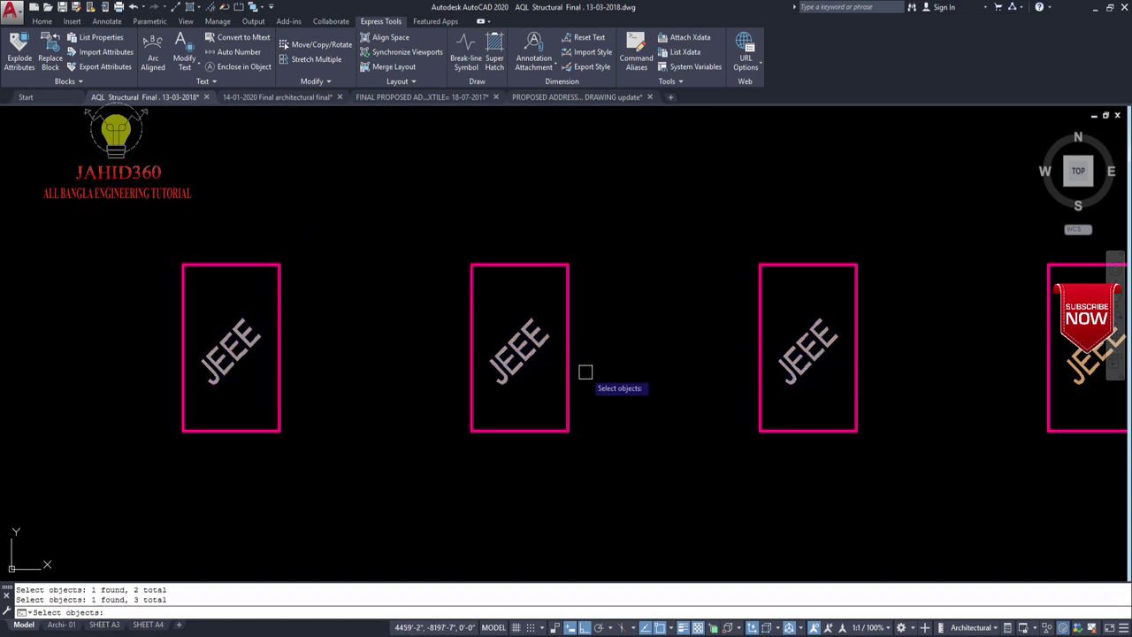
pyautogui.press('Return')
pyautogui.click(623, 403)
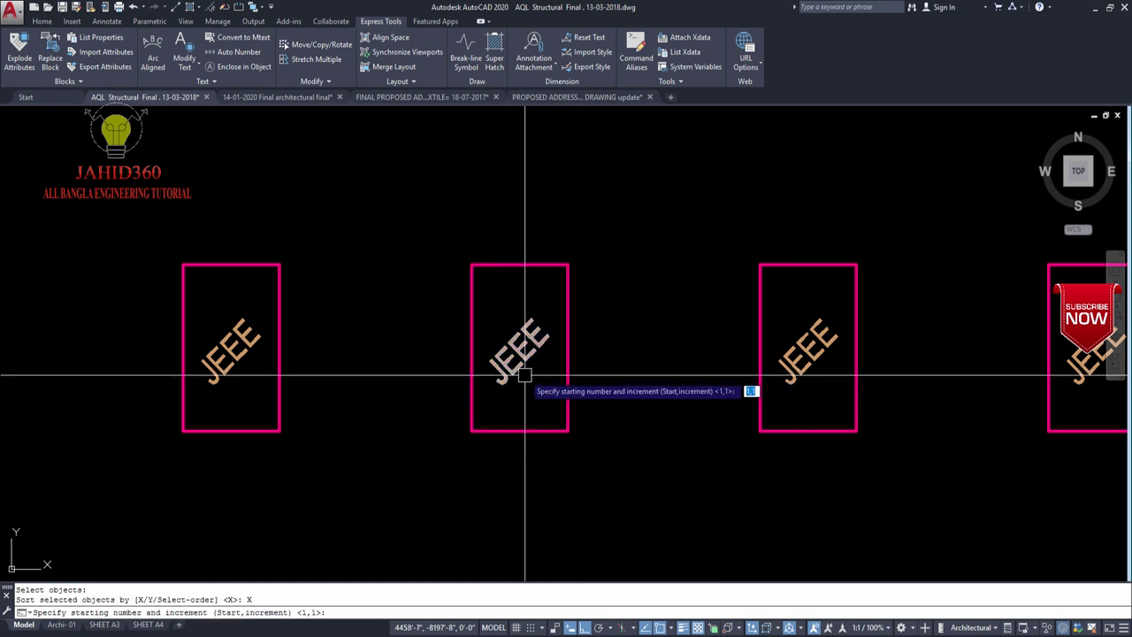
pyautogui.write('1,')
pyautogui.press('Return')
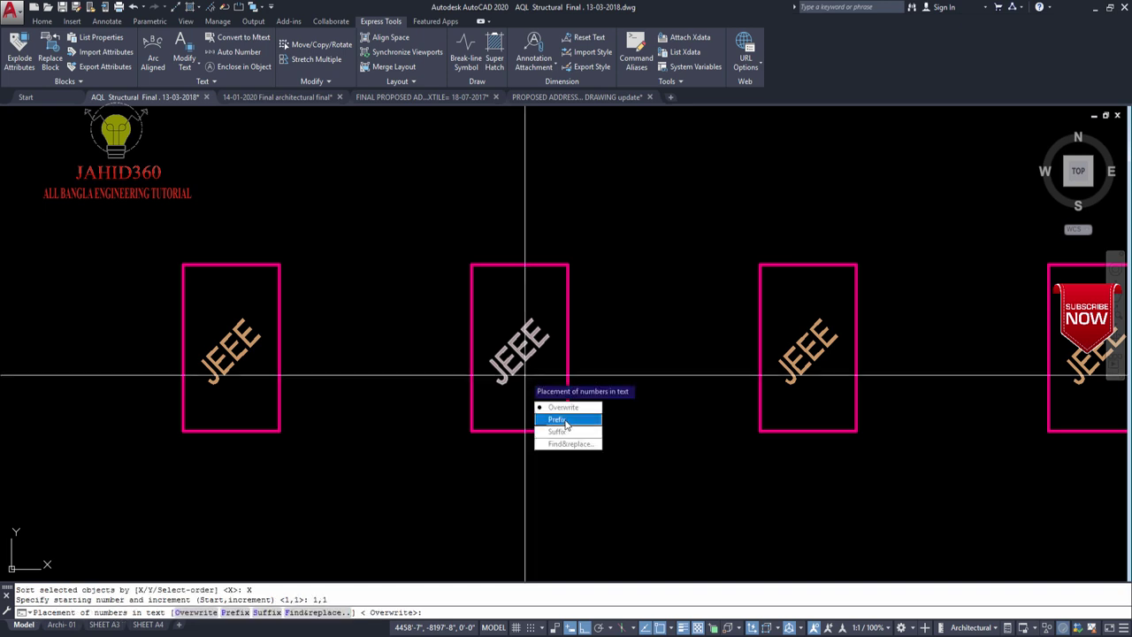
pyautogui.click(567, 419)
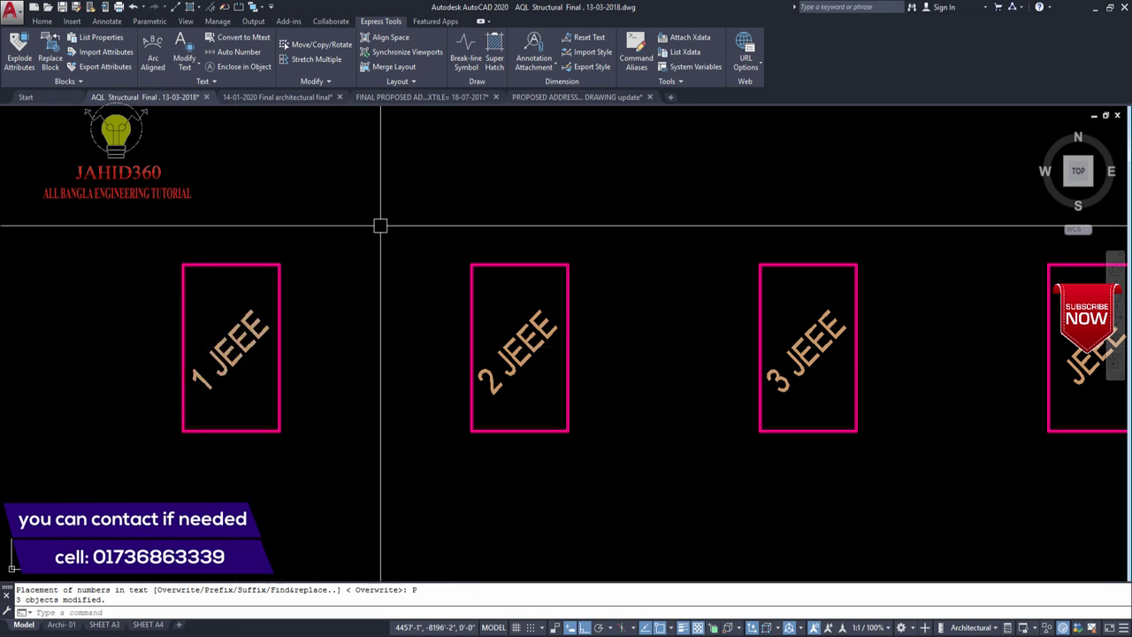
pyautogui.hotkey('ctrl', 'z')
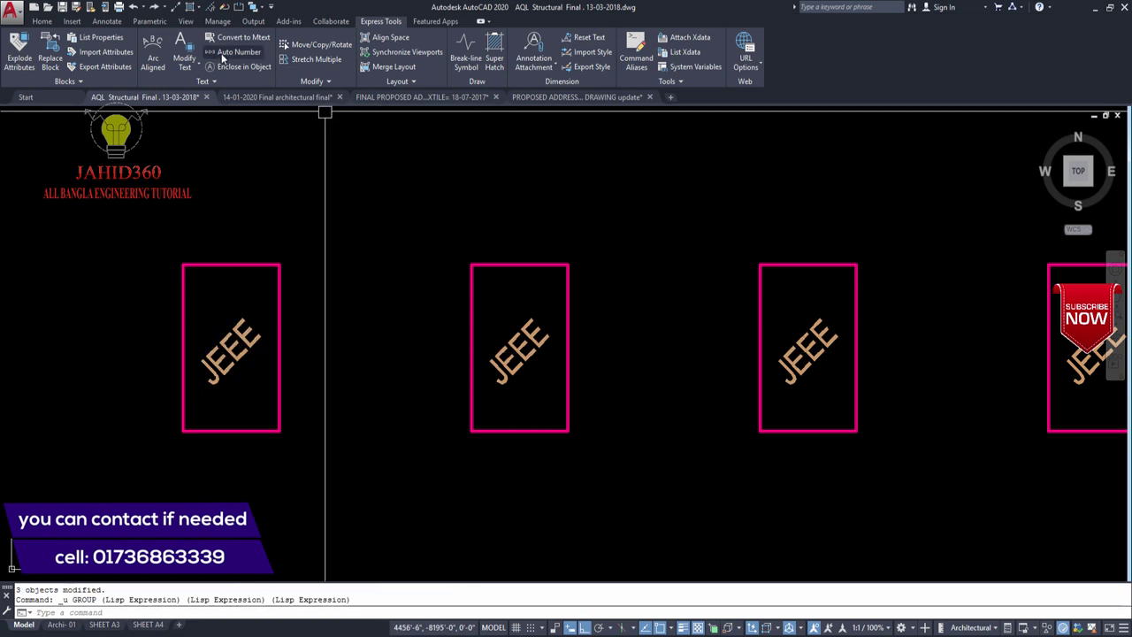
pyautogui.write('tcount')
pyautogui.press('Return')
pyautogui.click(248, 355)
pyautogui.click(518, 349)
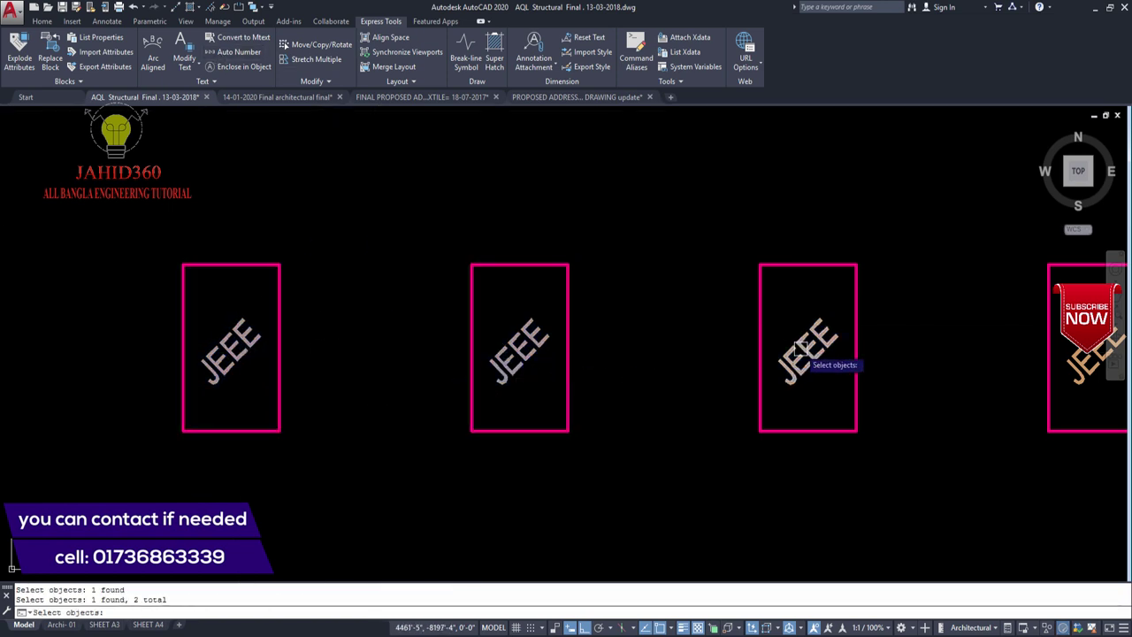
pyautogui.click(806, 350)
pyautogui.press('Return')
pyautogui.click(827, 380)
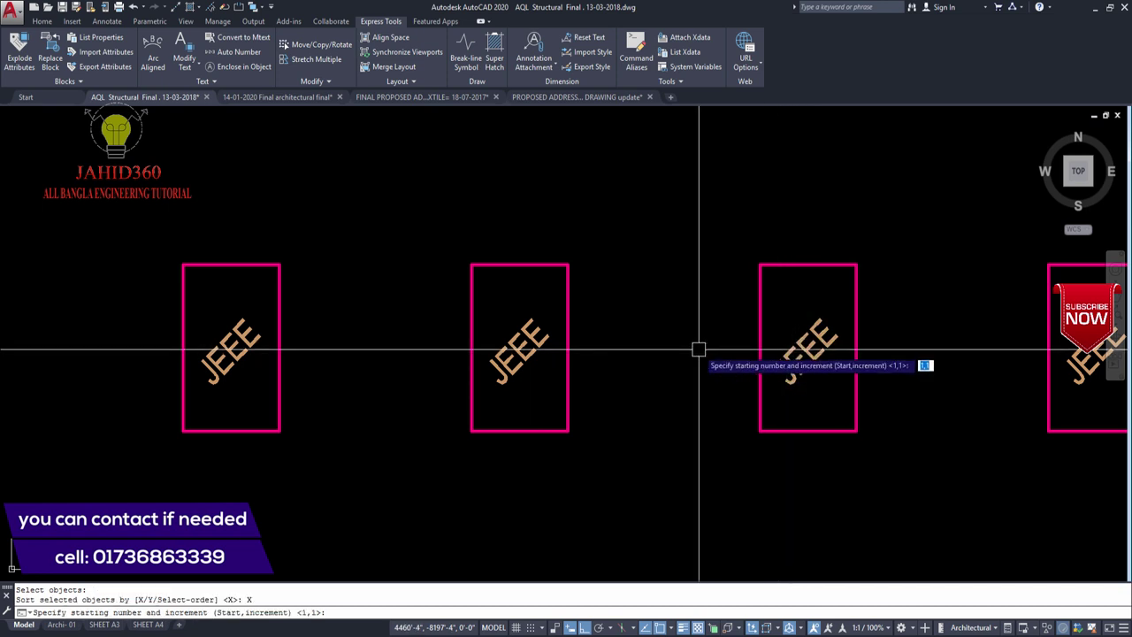
pyautogui.press('Return')
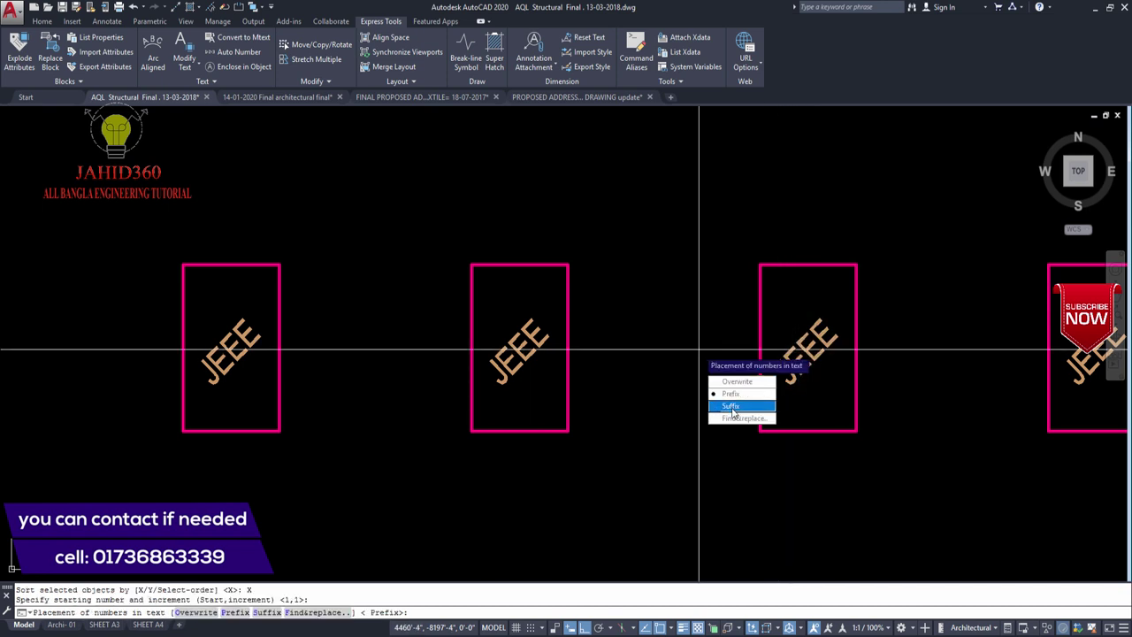
pyautogui.click(732, 407)
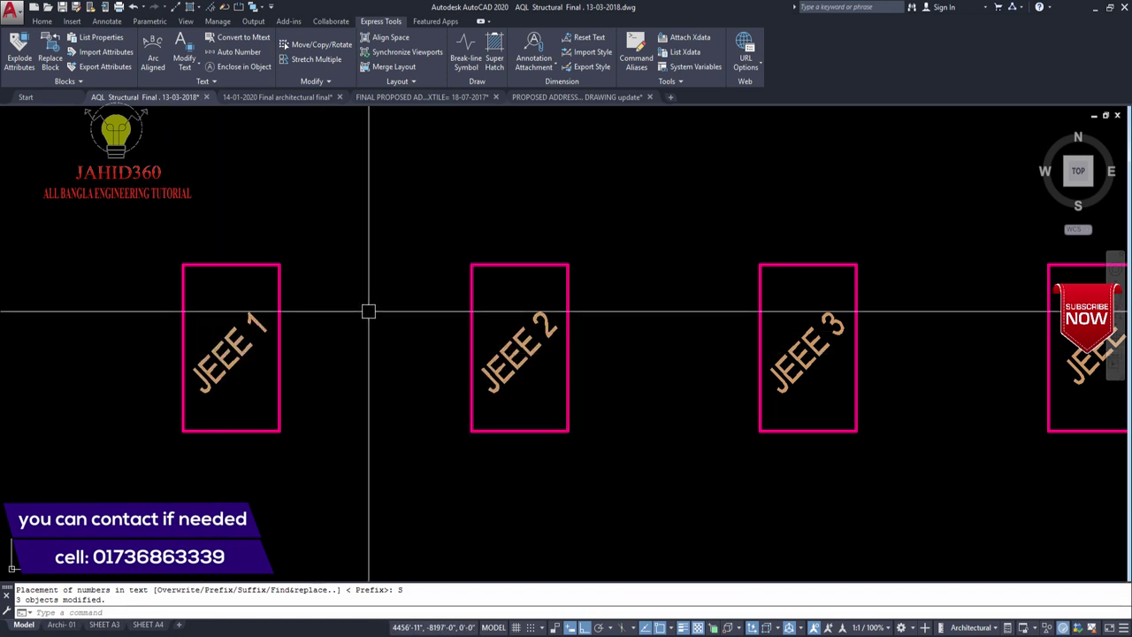
pyautogui.hotkey('ctrl', 'z')
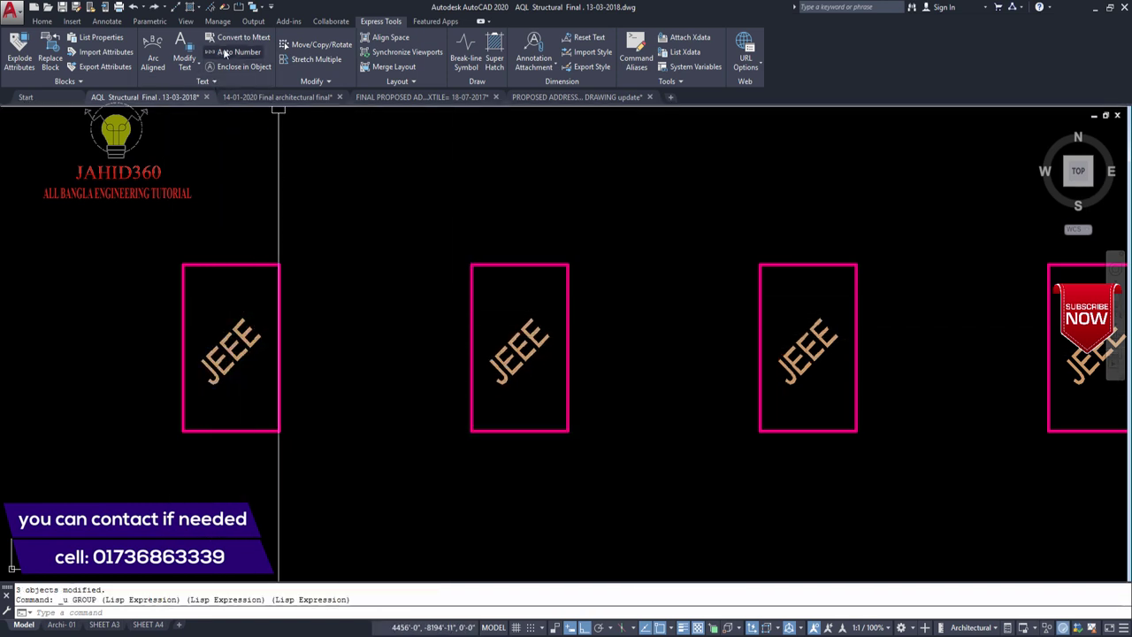
# - Auto Number the first three JEEE labels by X from 1, replacing EEE to get J1–J3
pyautogui.click(228, 49)
pyautogui.click(230, 376)
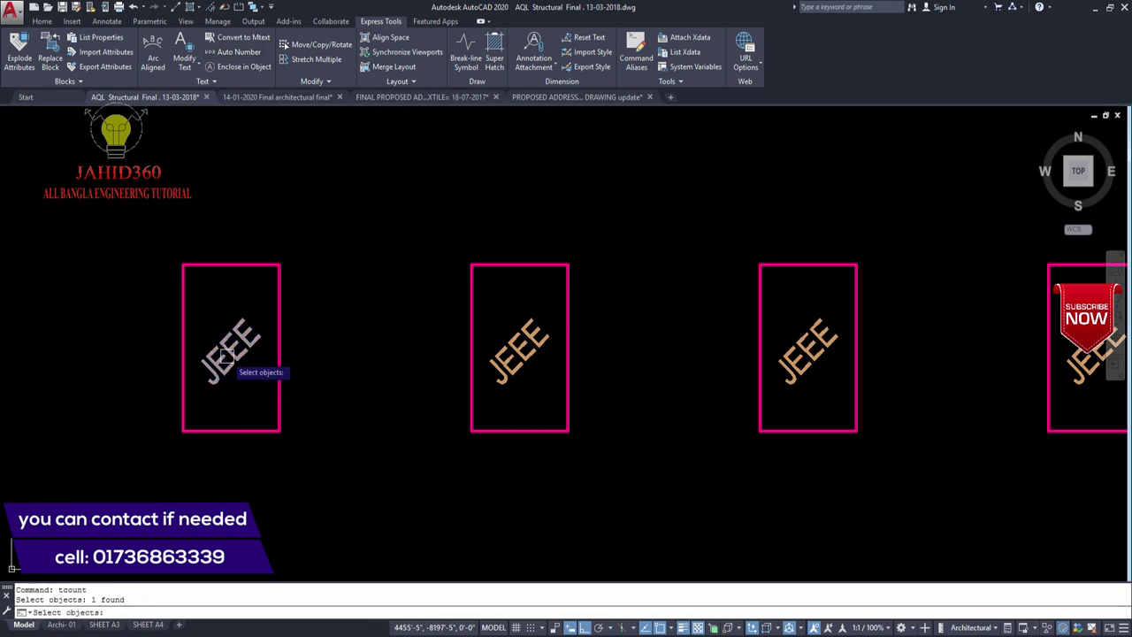
pyautogui.click(546, 360)
pyautogui.click(796, 349)
pyautogui.press('Return')
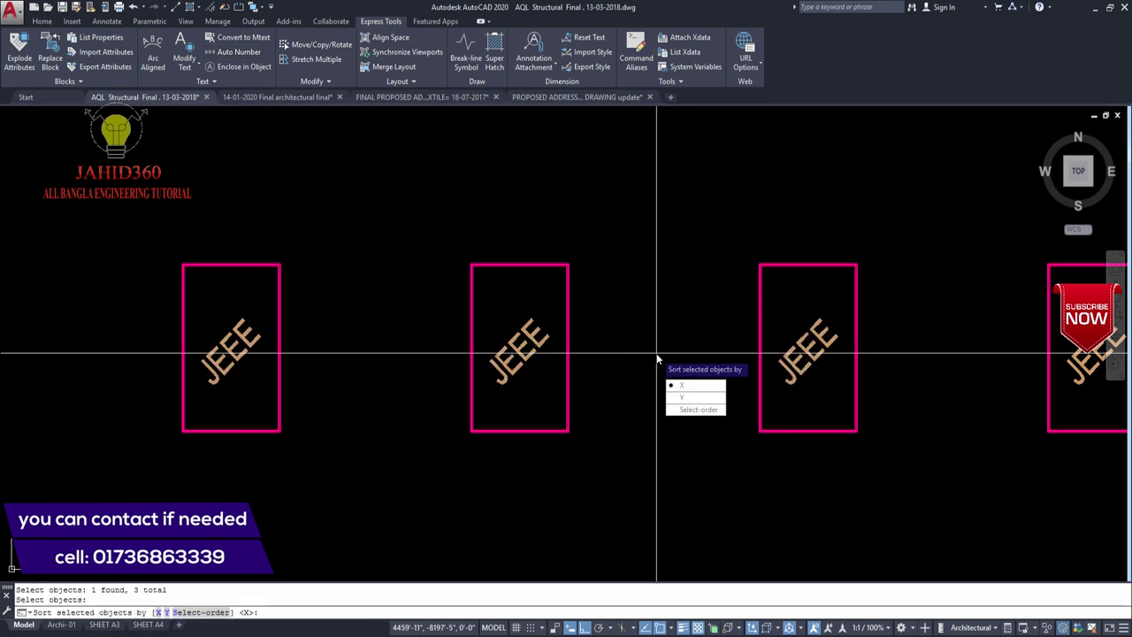
pyautogui.click(704, 391)
pyautogui.press('Return')
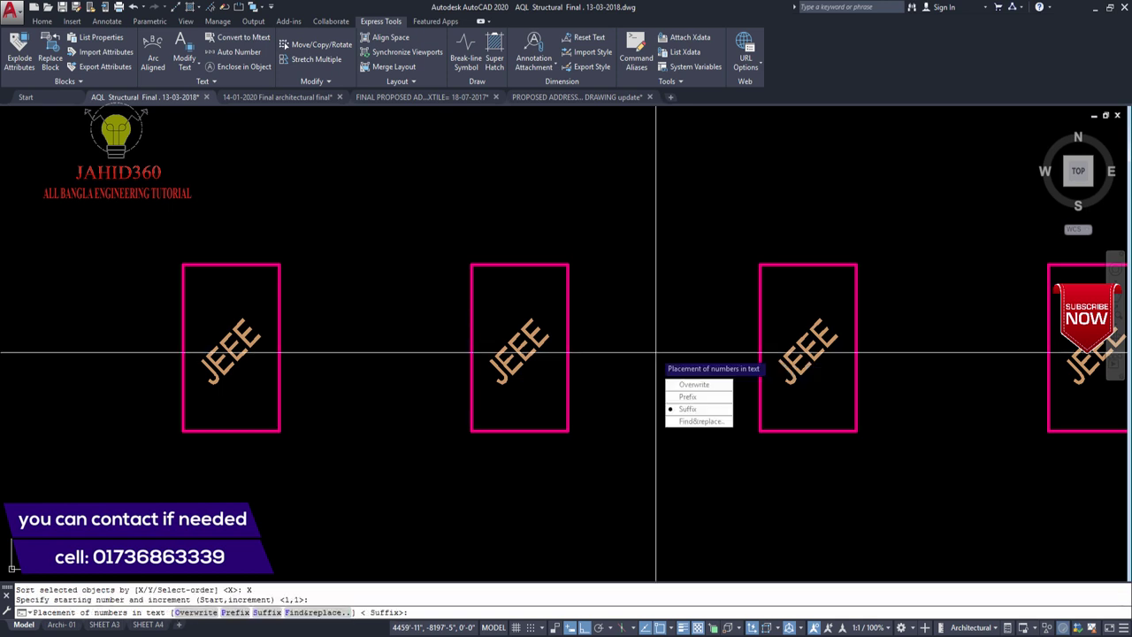
pyautogui.click(706, 422)
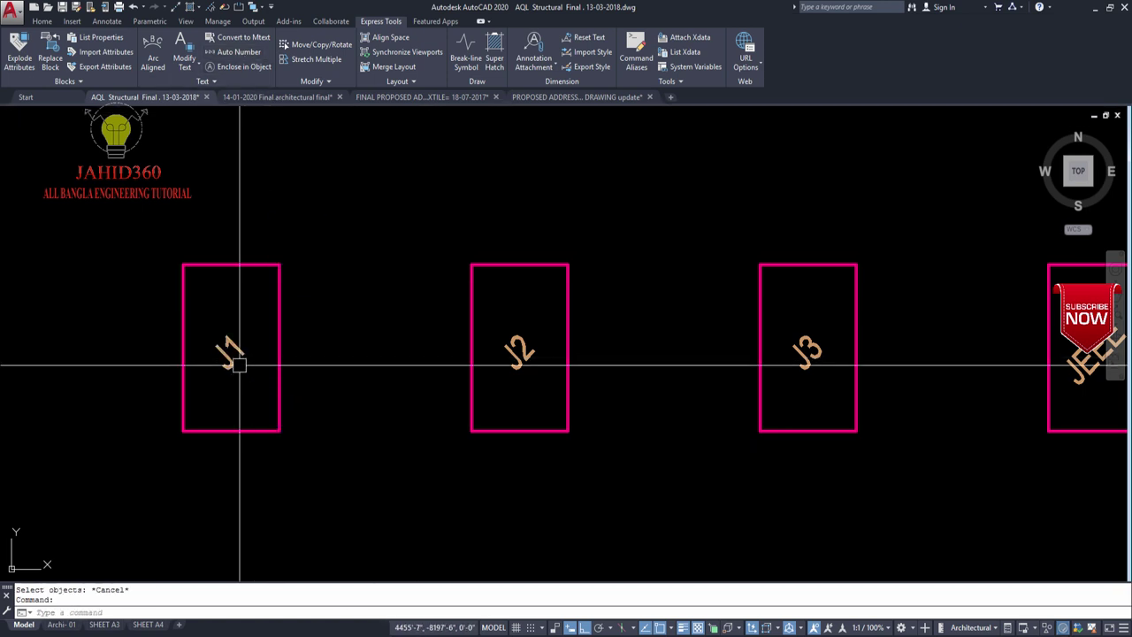
pyautogui.press('Escape')
# - Undo the J1–J3 renumbering and reposition the view over the first rectangles
pyautogui.scroll(-6, 136, 322)
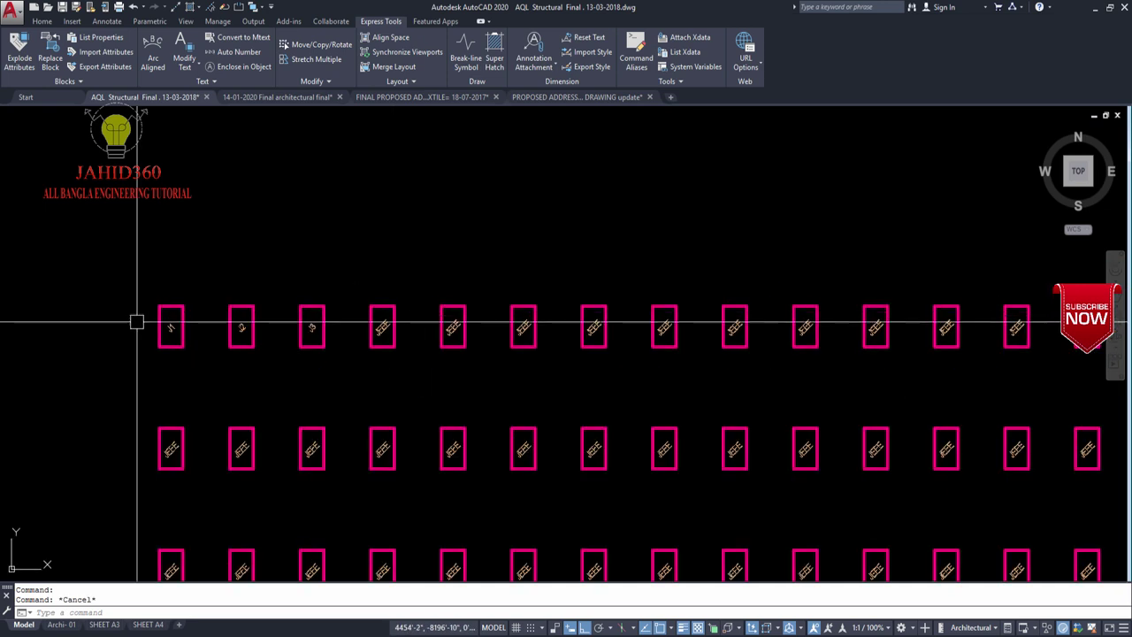
pyautogui.scroll(-2, 133, 334)
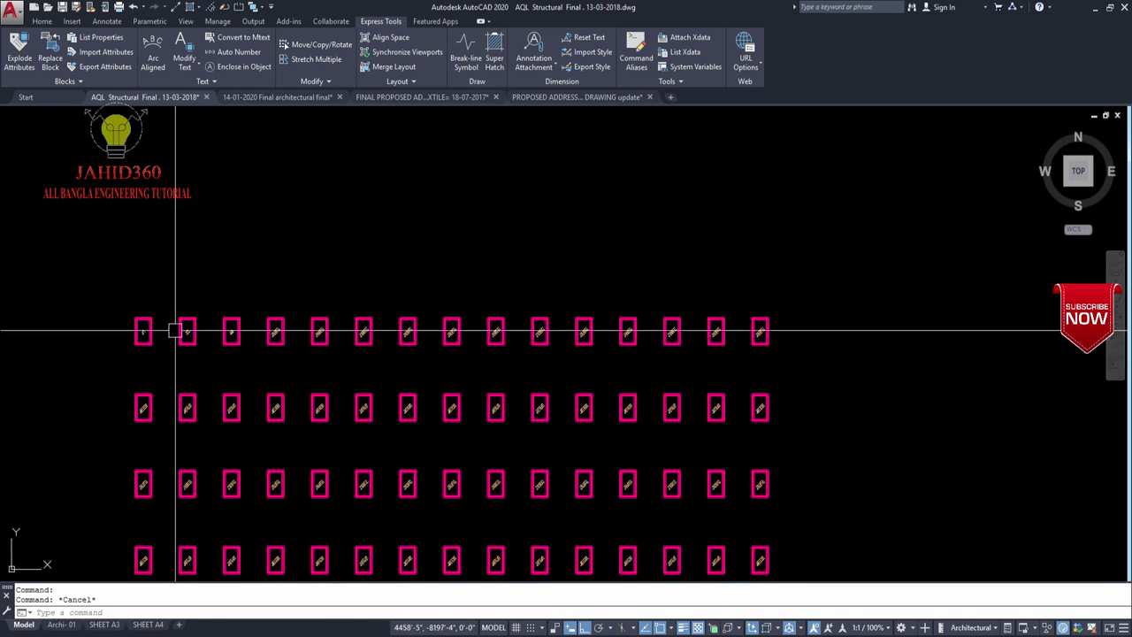
pyautogui.hotkey('ctrl', 'z')
pyautogui.hotkey('ctrl', 'z')
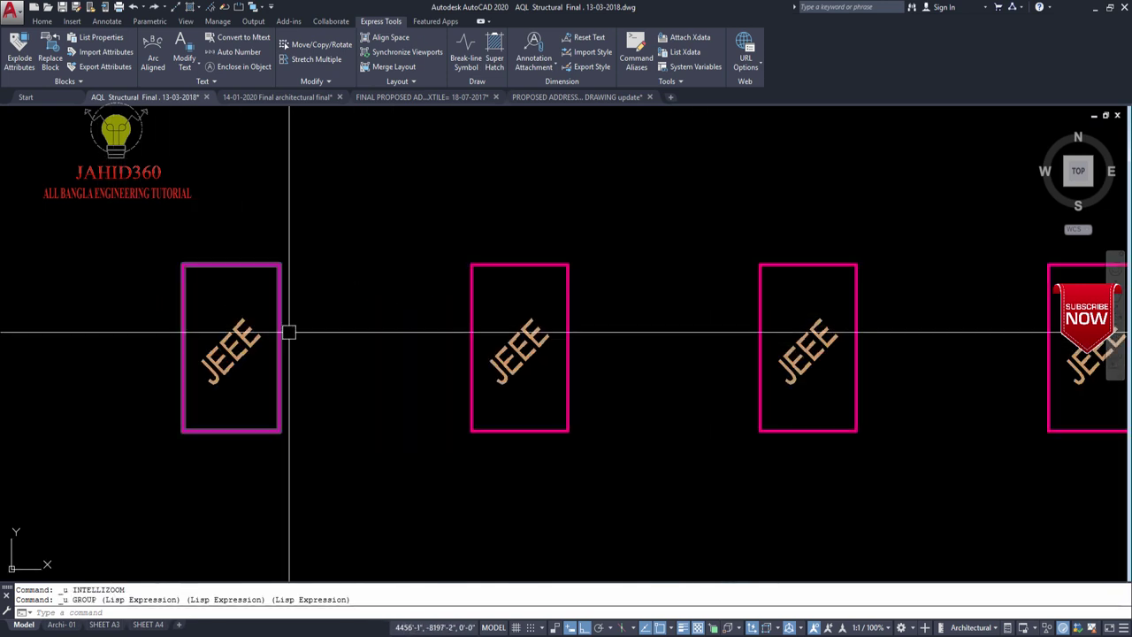
pyautogui.moveTo(288, 328); pyautogui.dragTo(316, 322, button='middle')
pyautogui.write('tcount')
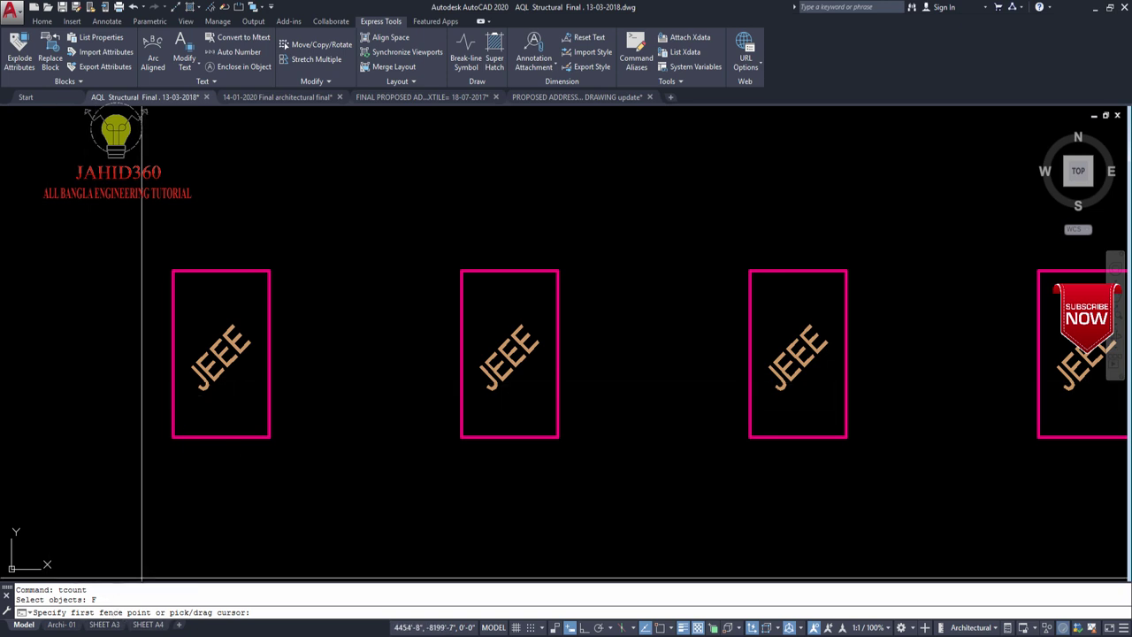
# - Start the fence left of the top row and zigzag it through the first two rows
pyautogui.click(84, 360)
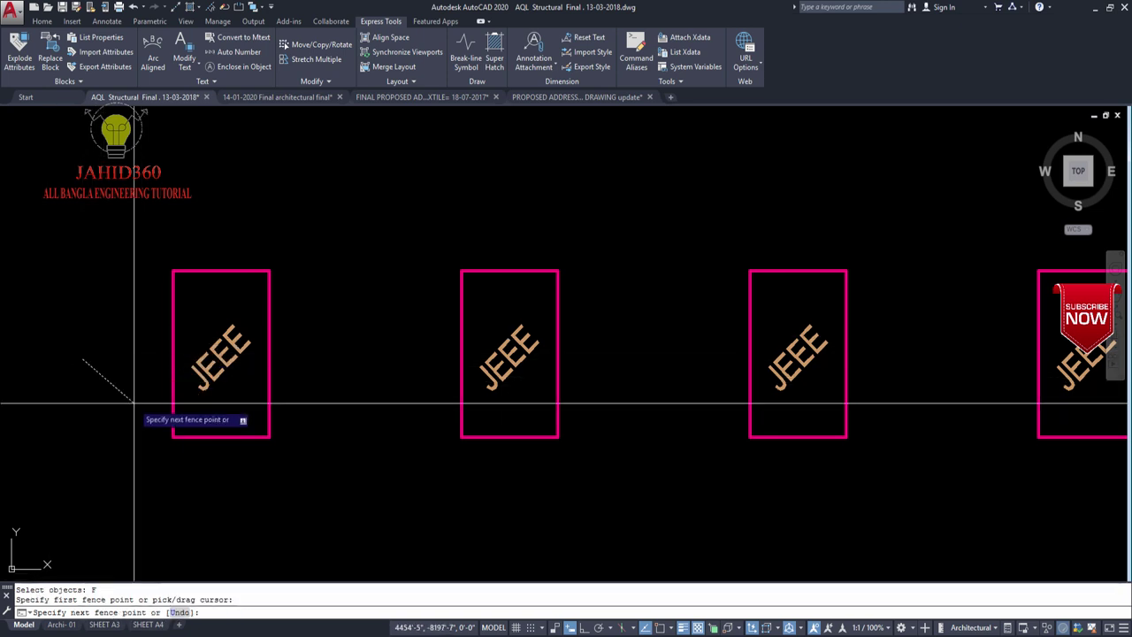
pyautogui.scroll(-4, 115, 461)
pyautogui.scroll(-4, 141, 424)
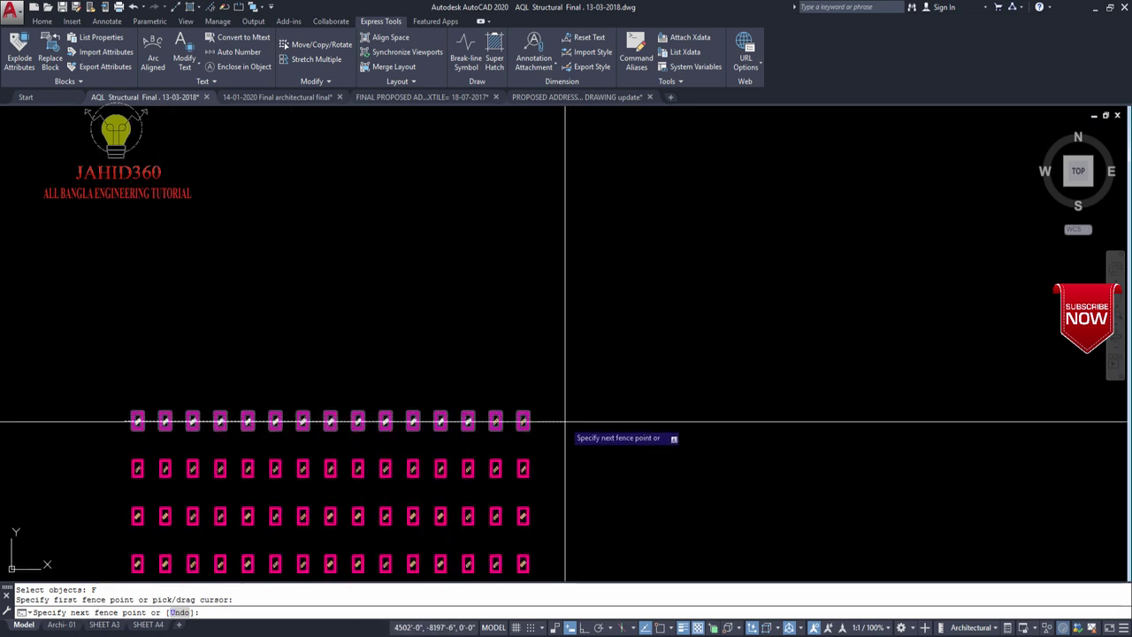
pyautogui.scroll(4, 561, 419)
pyautogui.moveTo(549, 436); pyautogui.dragTo(617, 315, button='middle')
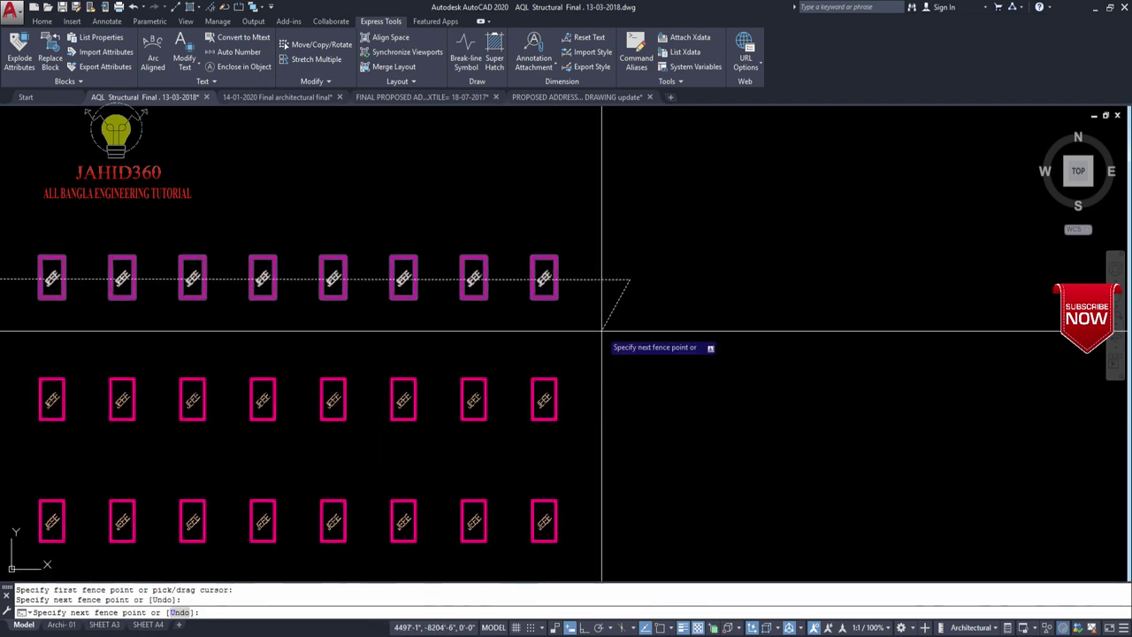
pyautogui.scroll(-3, 595, 360)
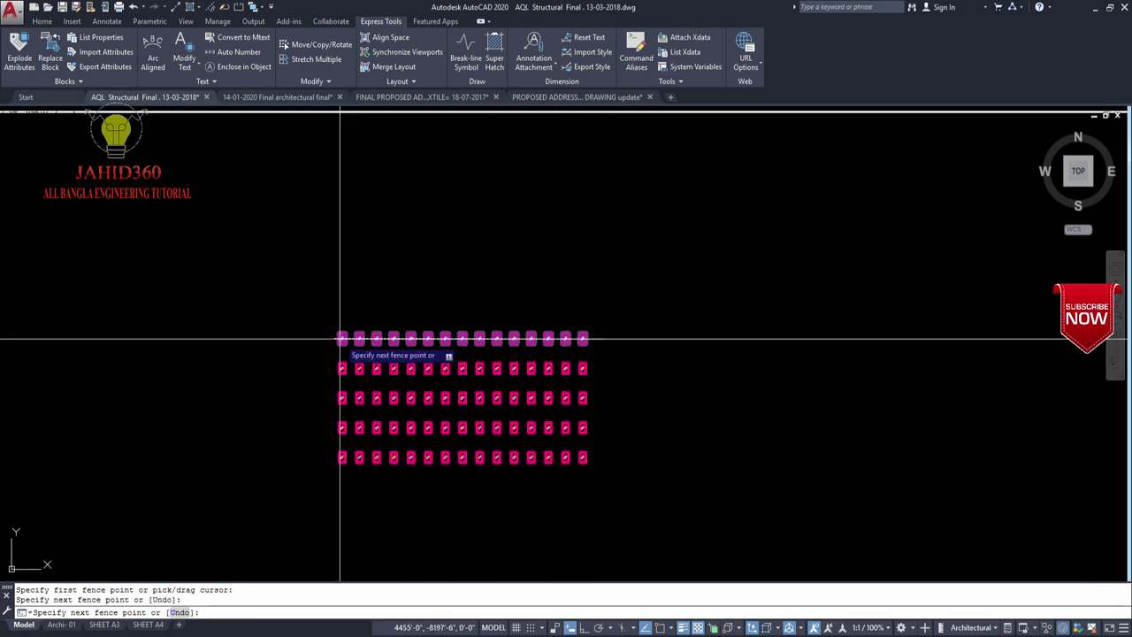
pyautogui.scroll(3, 341, 336)
pyautogui.scroll(-1, 766, 371)
pyautogui.moveTo(765, 372); pyautogui.dragTo(679, 360, button='middle')
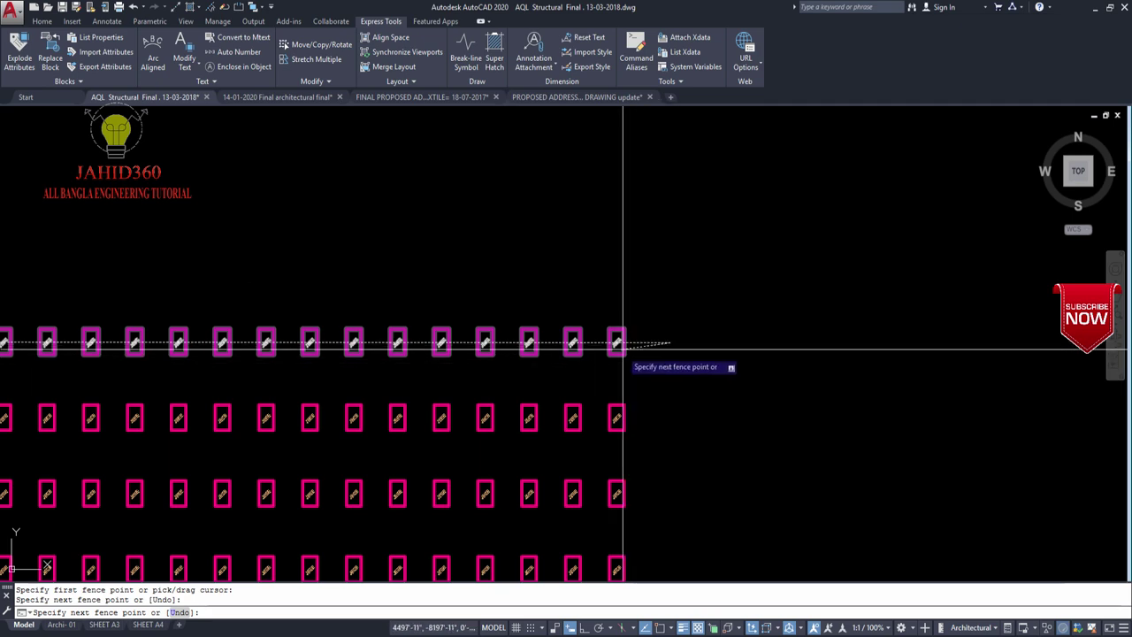
pyautogui.scroll(4, 619, 363)
pyautogui.scroll(1, 551, 363)
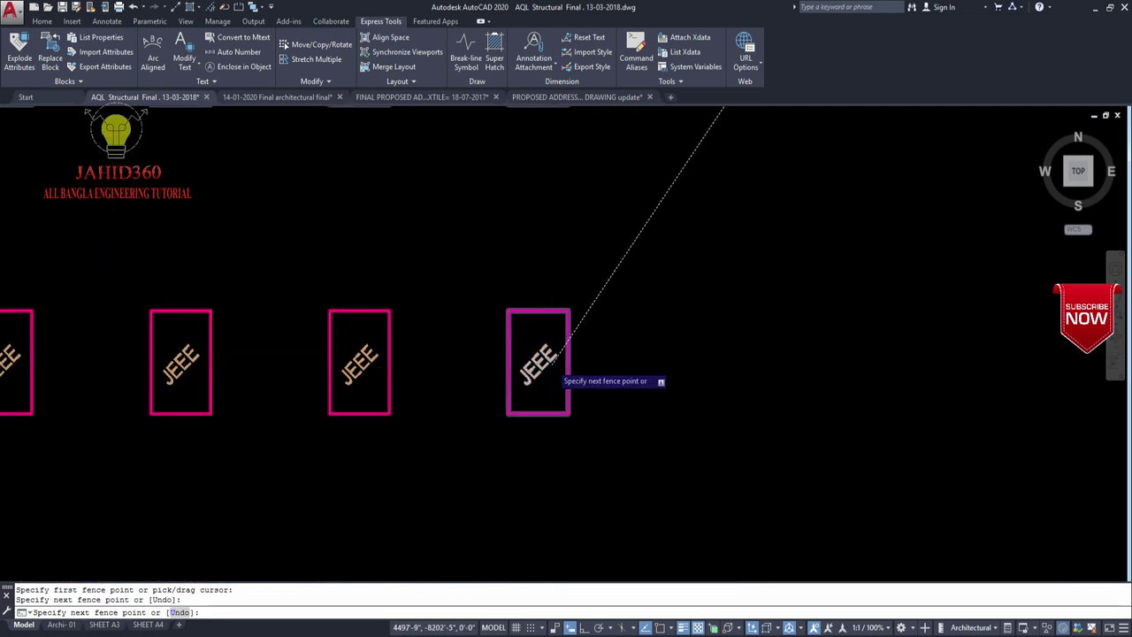
pyautogui.scroll(-3, 567, 353)
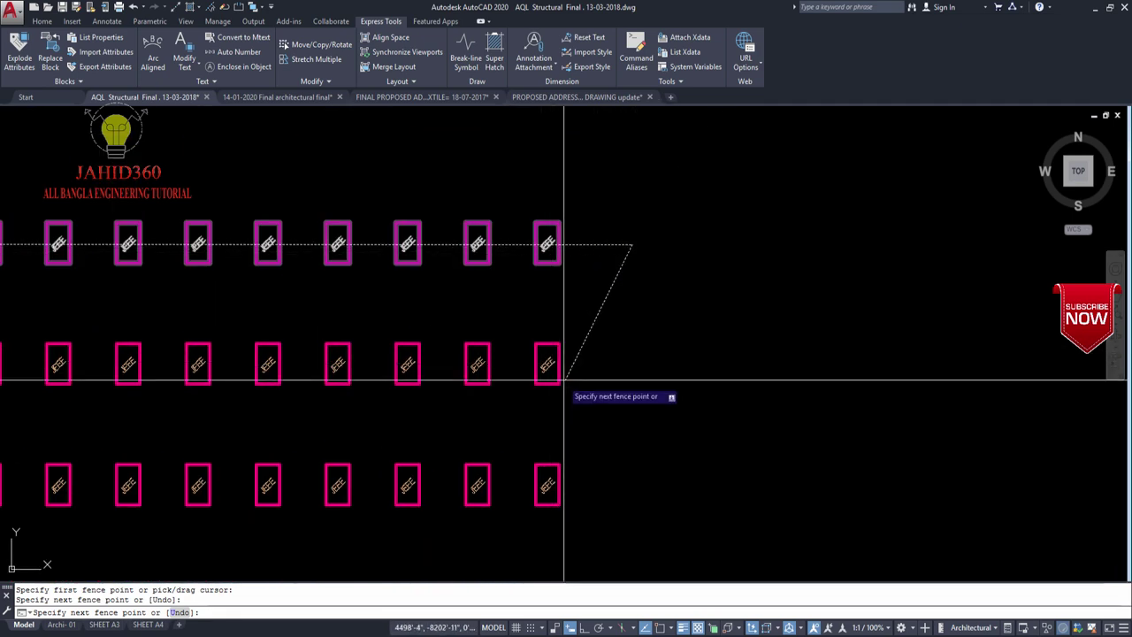
pyautogui.scroll(5, 564, 380)
pyautogui.scroll(-4, 586, 341)
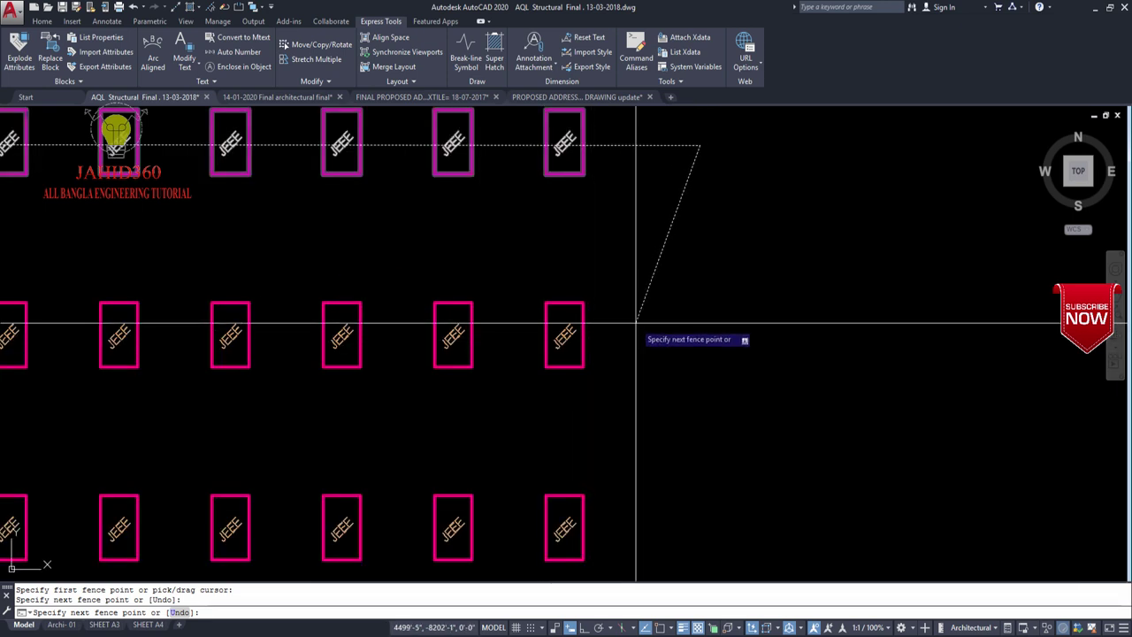
pyautogui.click(637, 332)
pyautogui.scroll(-5, 637, 334)
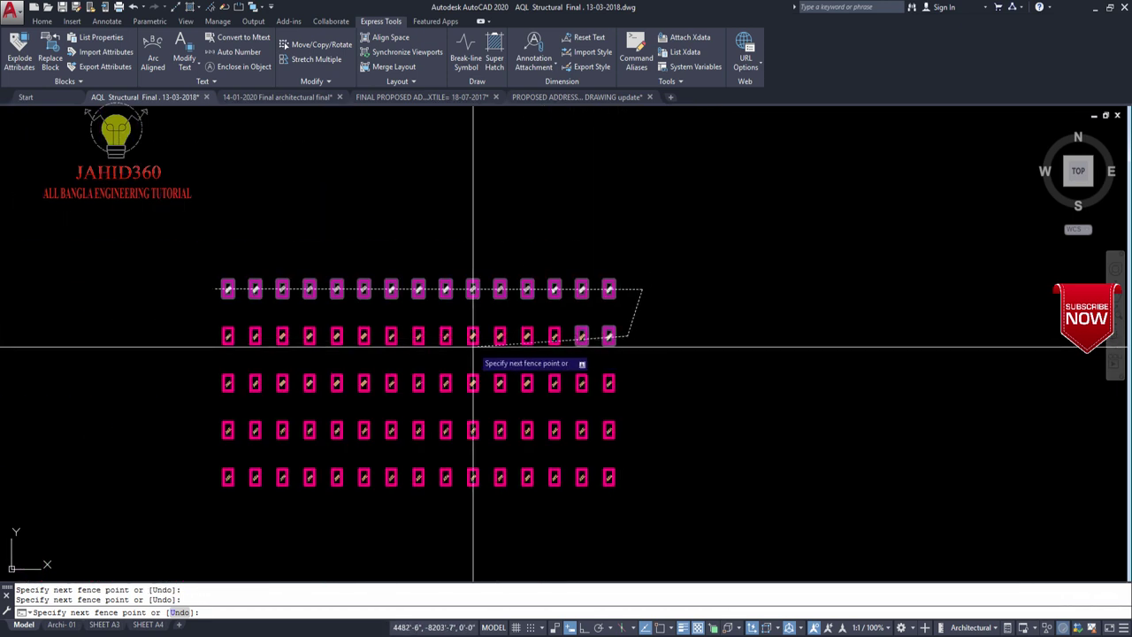
pyautogui.click(167, 336)
pyautogui.scroll(2, 157, 370)
pyautogui.scroll(2, 248, 402)
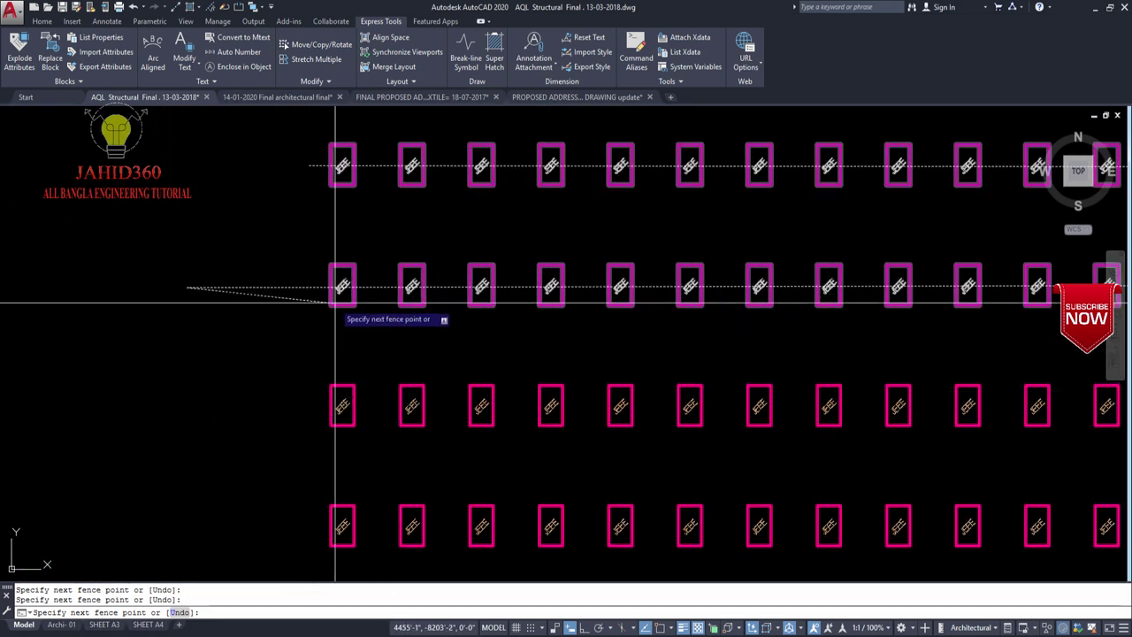
pyautogui.scroll(2, 331, 404)
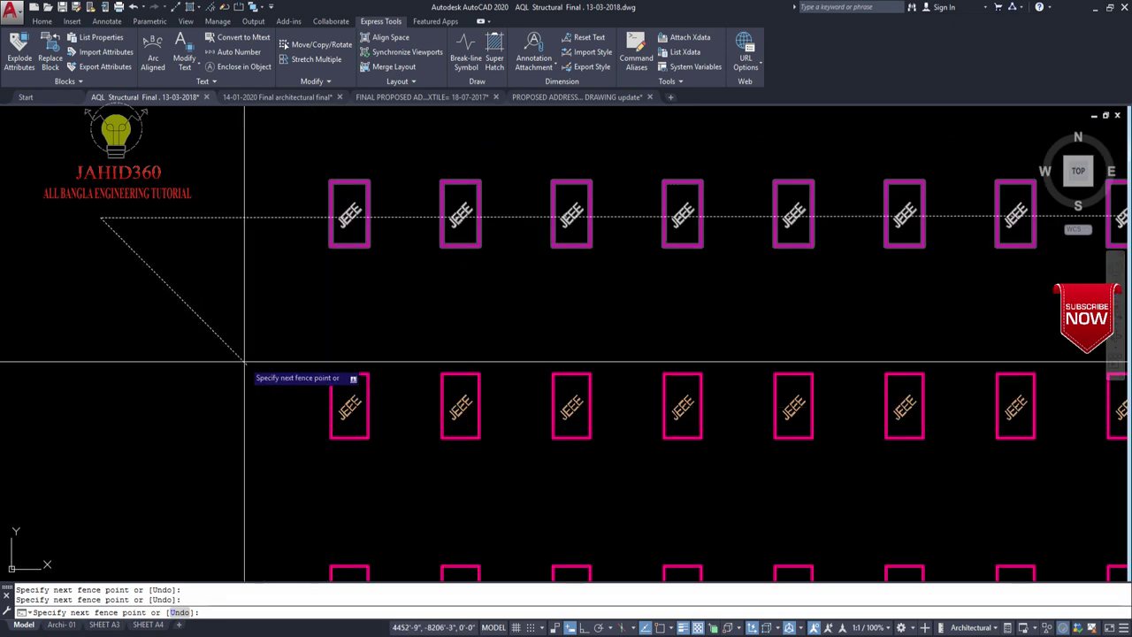
# - Snake the fence back and forth through rows three to five and finish it, catching all 75 boxes
pyautogui.click(250, 310)
pyautogui.scroll(-2, 197, 323)
pyautogui.scroll(-3, 197, 324)
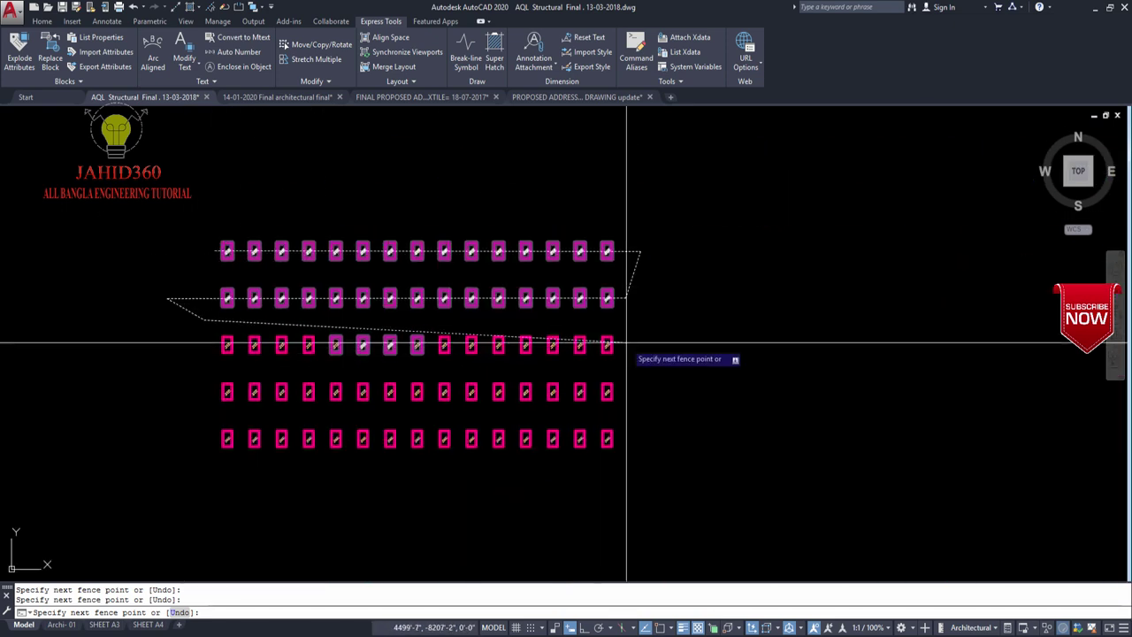
pyautogui.click(663, 315)
pyautogui.scroll(5, 663, 316)
pyautogui.scroll(-5, 448, 380)
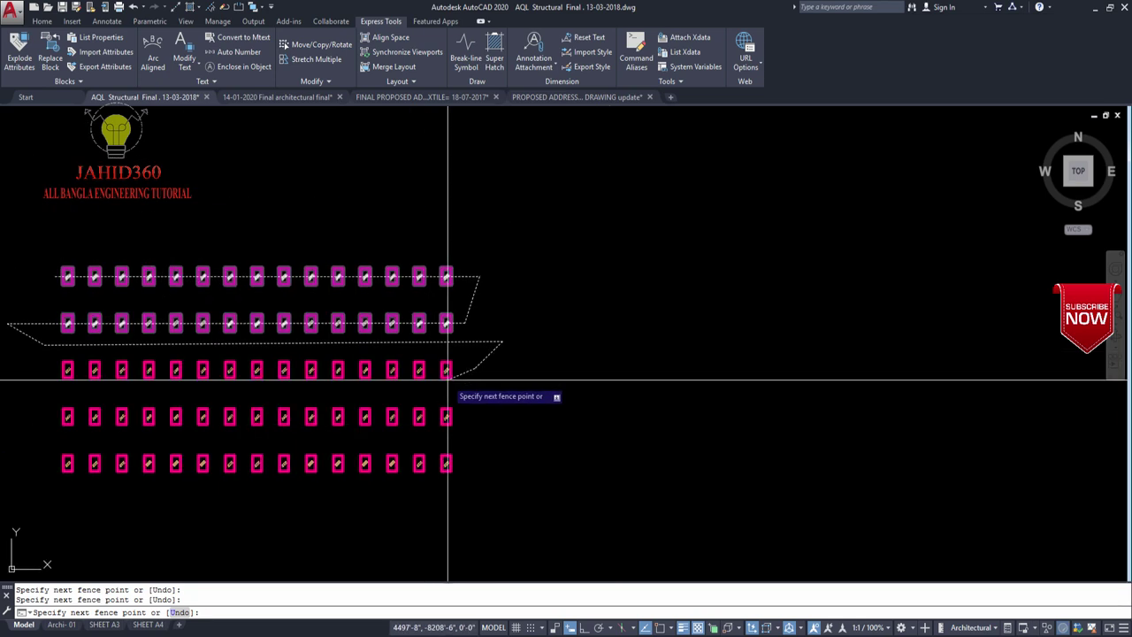
pyautogui.scroll(3, 424, 389)
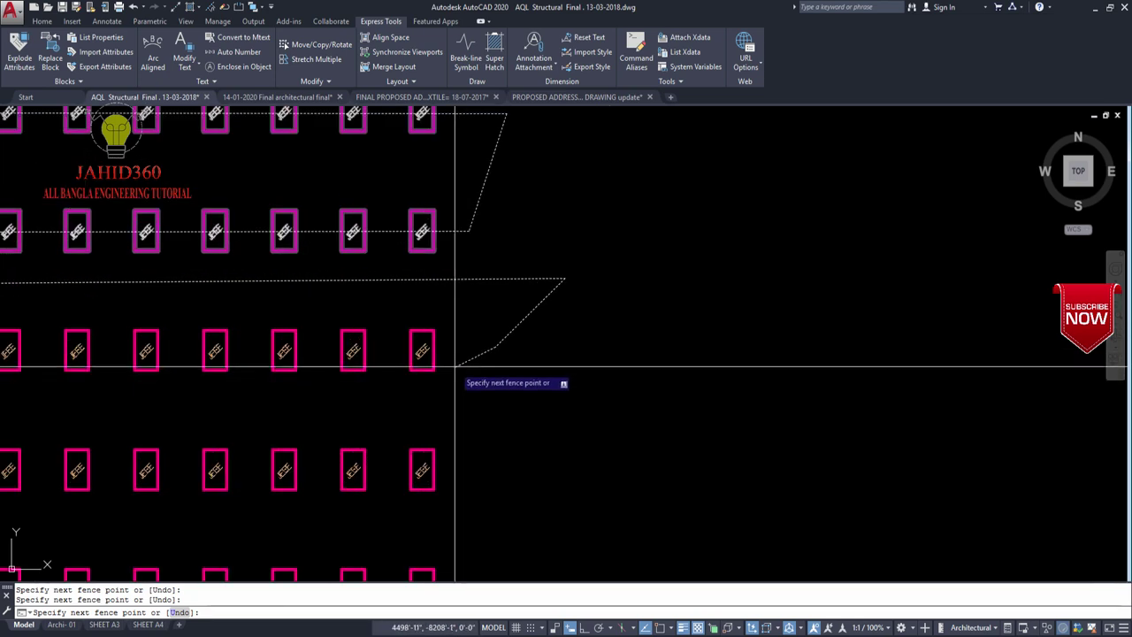
pyautogui.scroll(-5, 371, 359)
pyautogui.scroll(4, 142, 372)
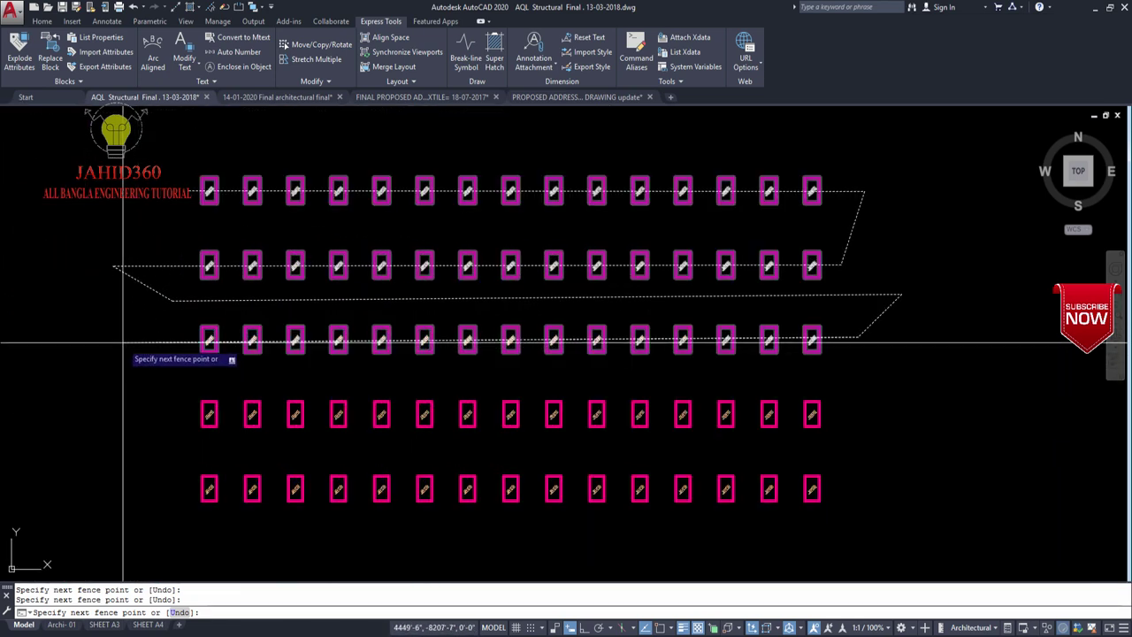
pyautogui.click(122, 341)
pyautogui.click(120, 415)
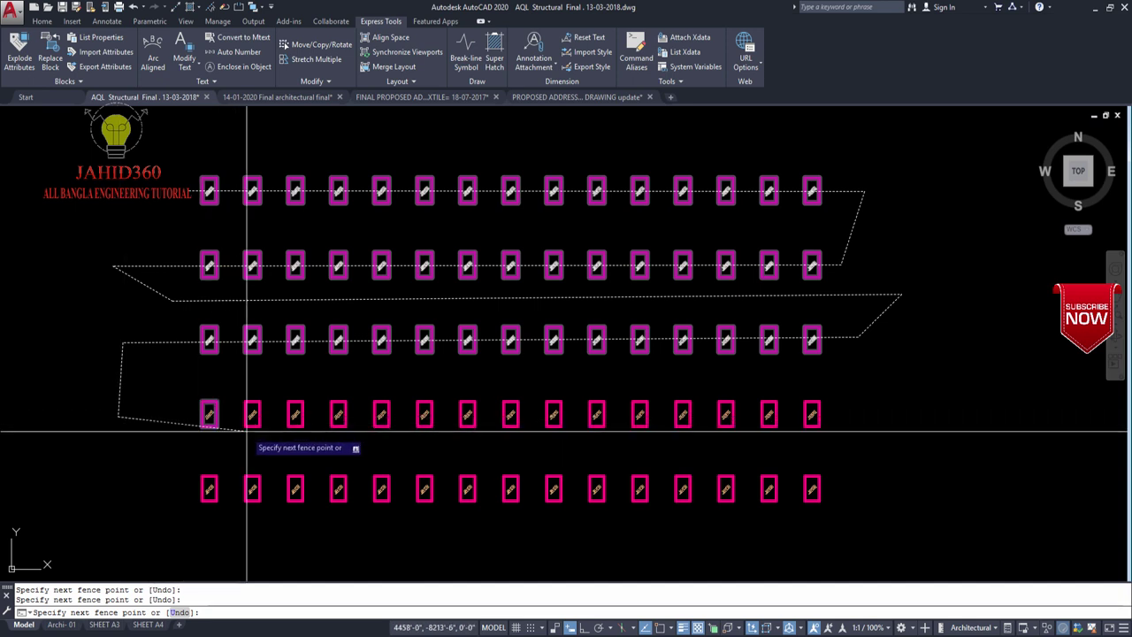
pyautogui.click(921, 421)
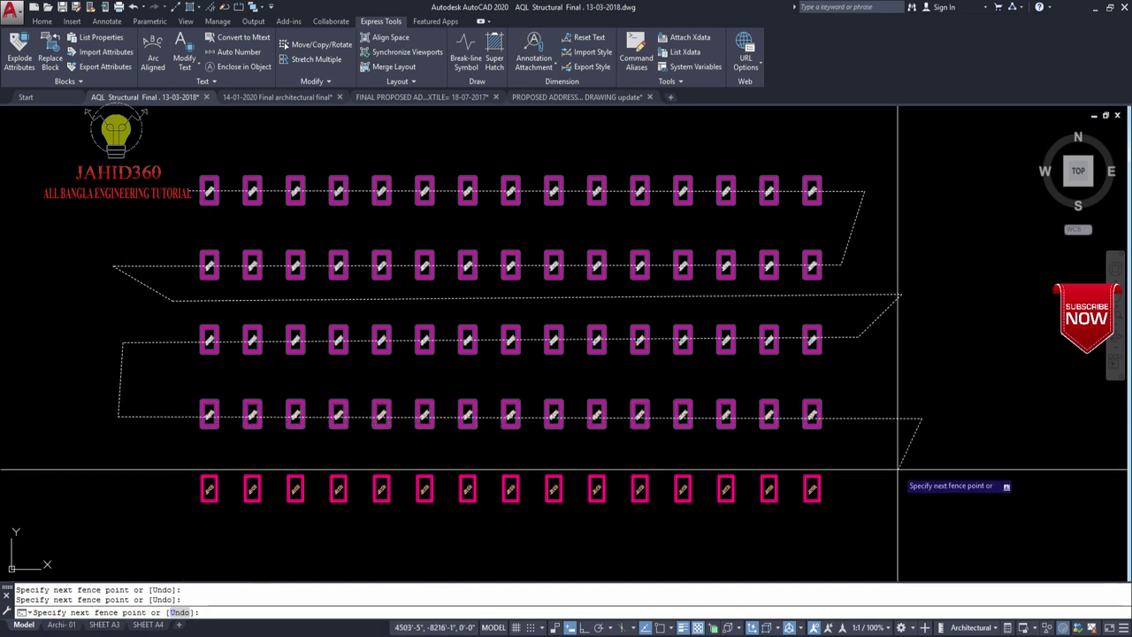
pyautogui.click(79, 457)
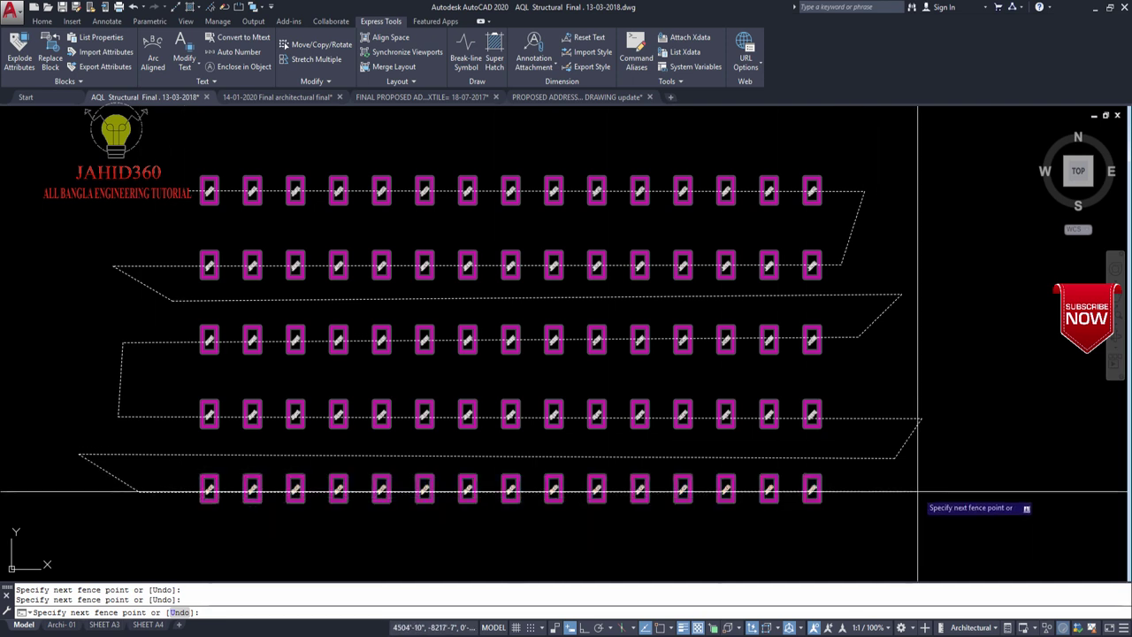
pyautogui.moveTo(884, 543); pyautogui.dragTo(827, 522, button='middle')
pyautogui.scroll(-2, 827, 529)
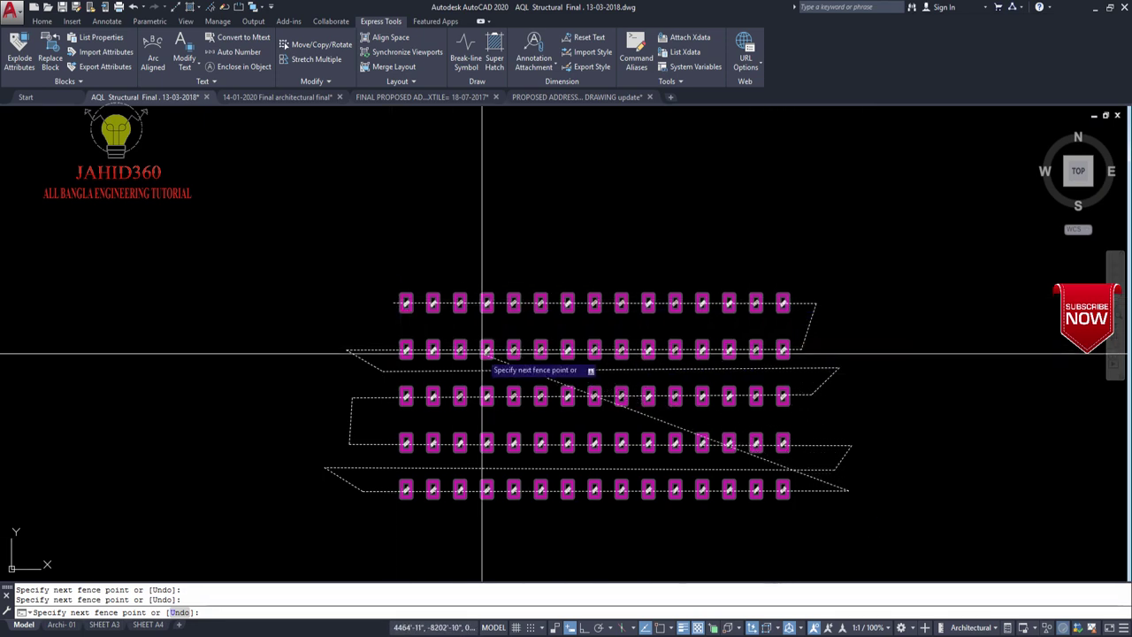
pyautogui.scroll(4, 485, 379)
pyautogui.scroll(1, 297, 310)
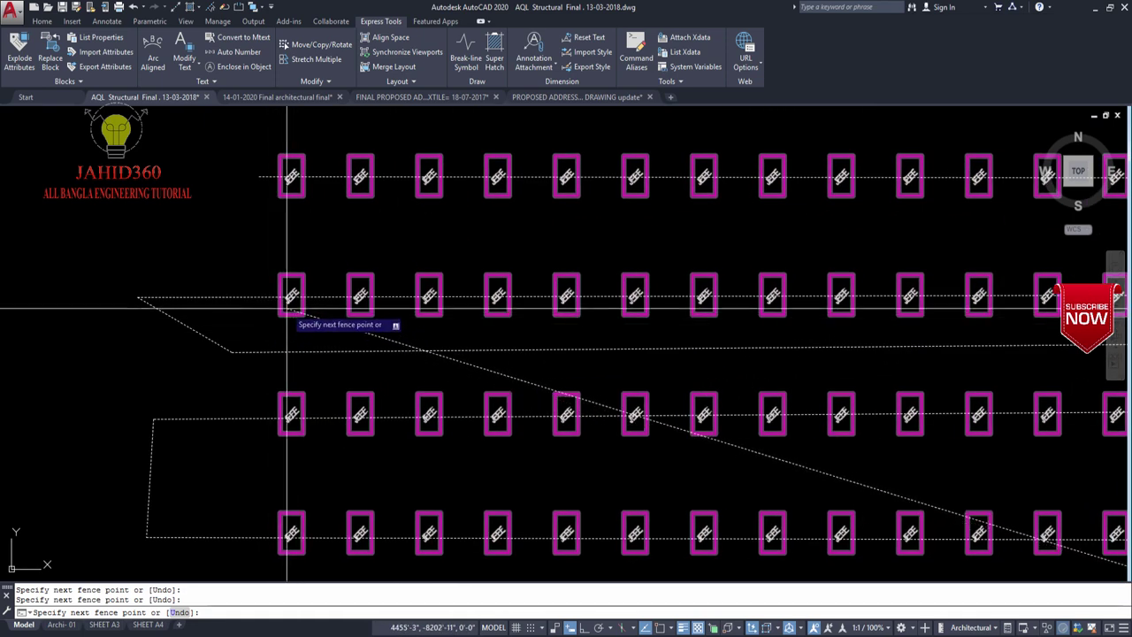
pyautogui.scroll(-2, 245, 376)
pyautogui.scroll(-1, 243, 380)
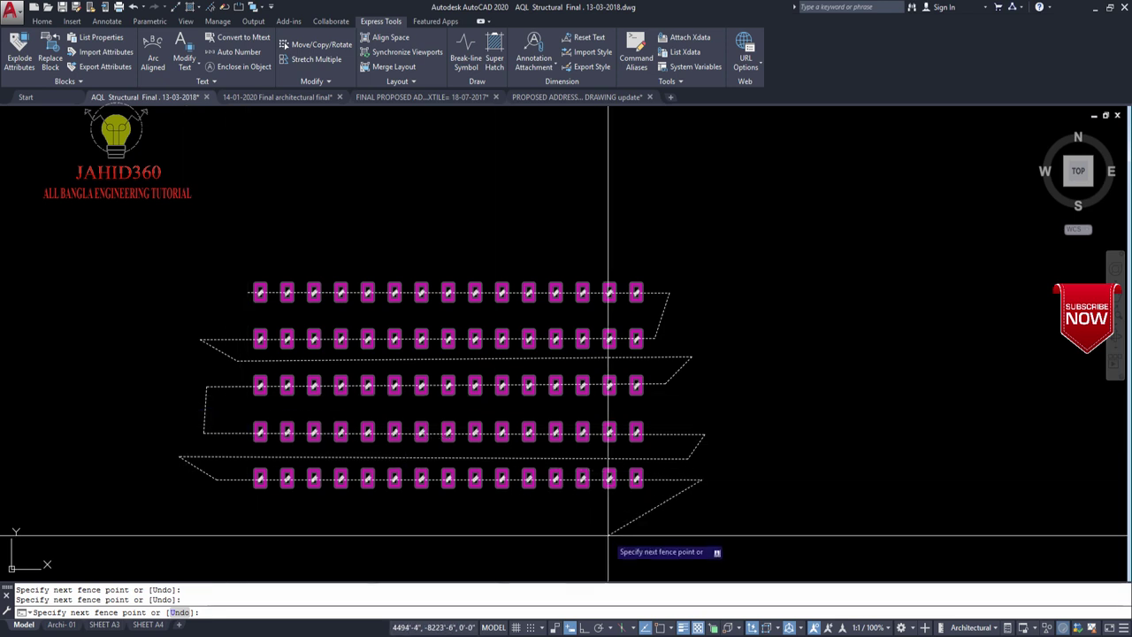
pyautogui.press('Return')
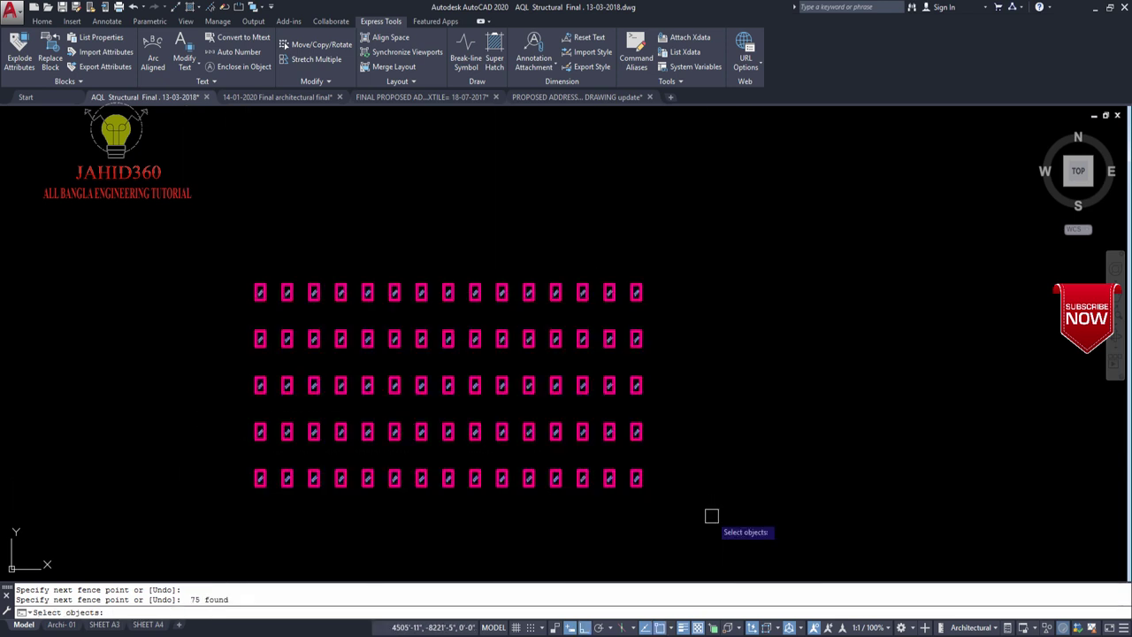
# - Number the labels in selection order, starting at 1 with increment 1, using Find&replace placement
pyautogui.press('Return')
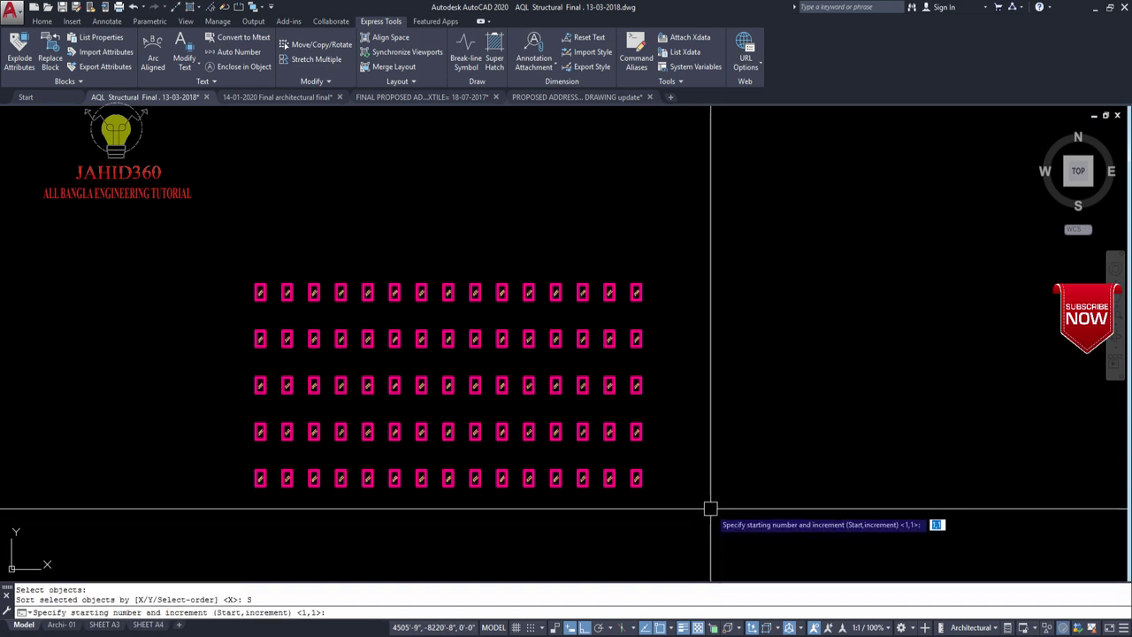
pyautogui.press('Return')
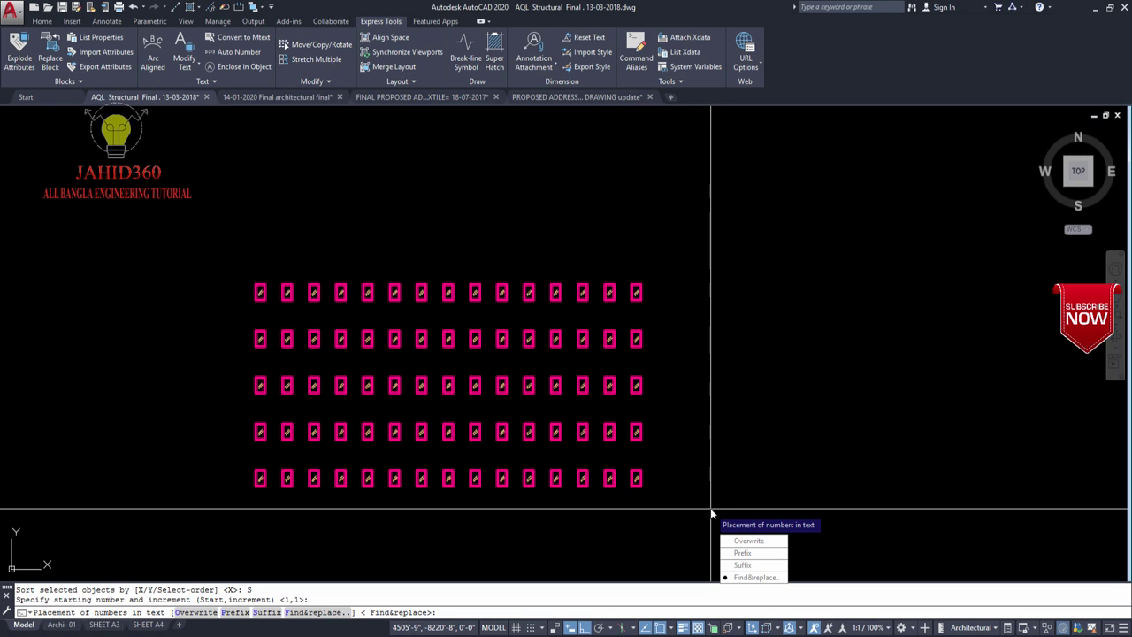
pyautogui.click(752, 579)
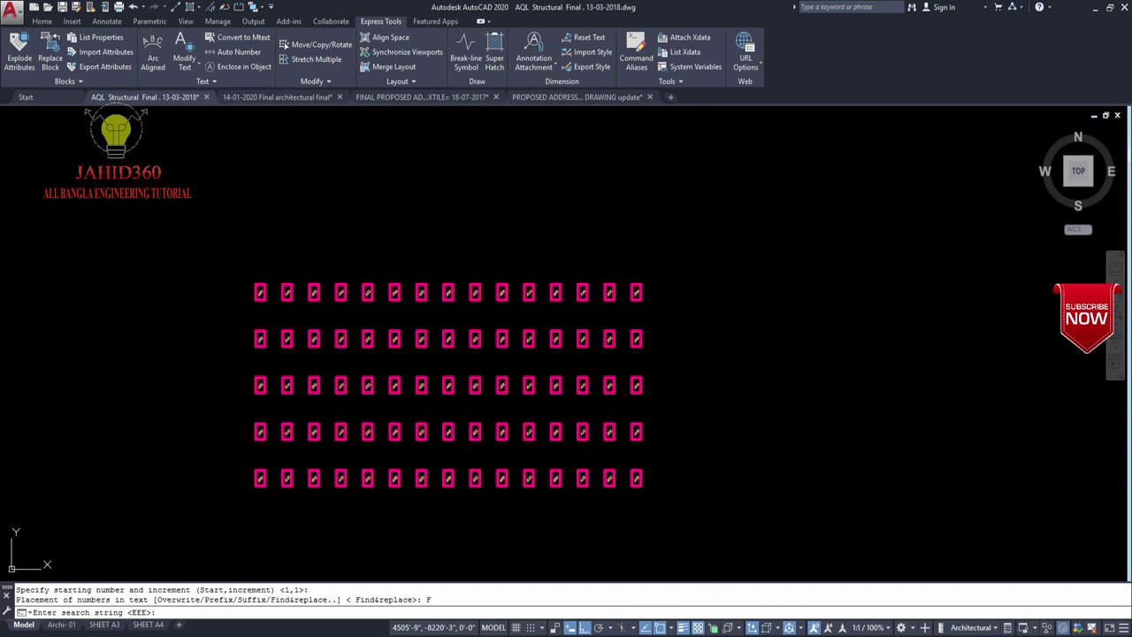
# - Zoom and pan across the five-by-fifteen grid to check labels J12–J19 and J61–J63
pyautogui.scroll(2, 256, 300)
pyautogui.scroll(3, 256, 300)
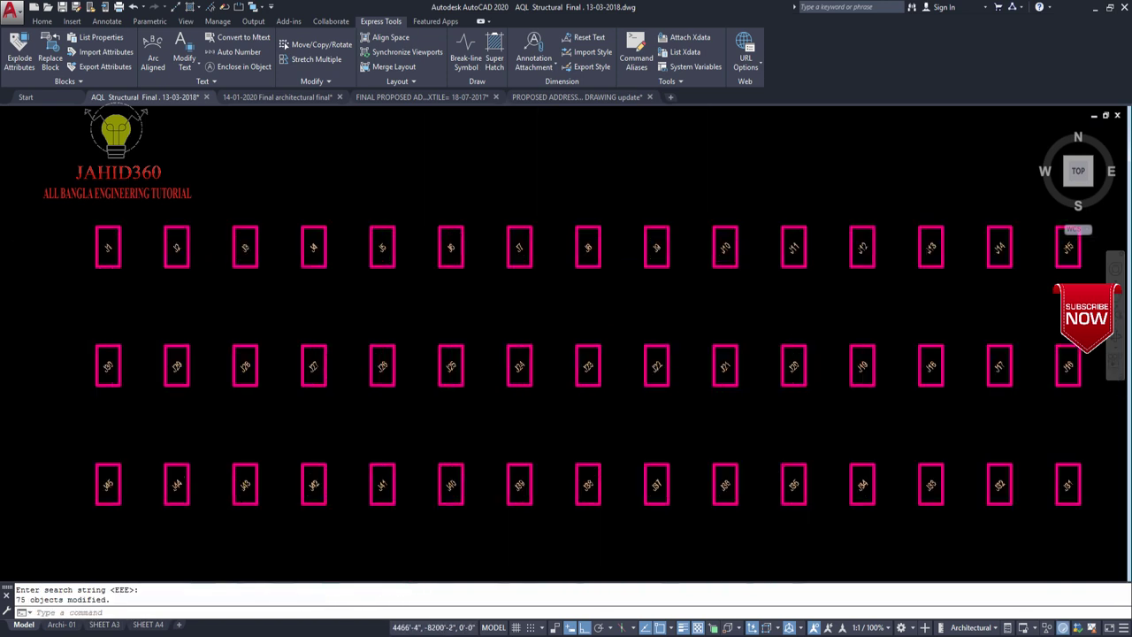
pyautogui.scroll(3, 169, 263)
pyautogui.scroll(-3, 290, 370)
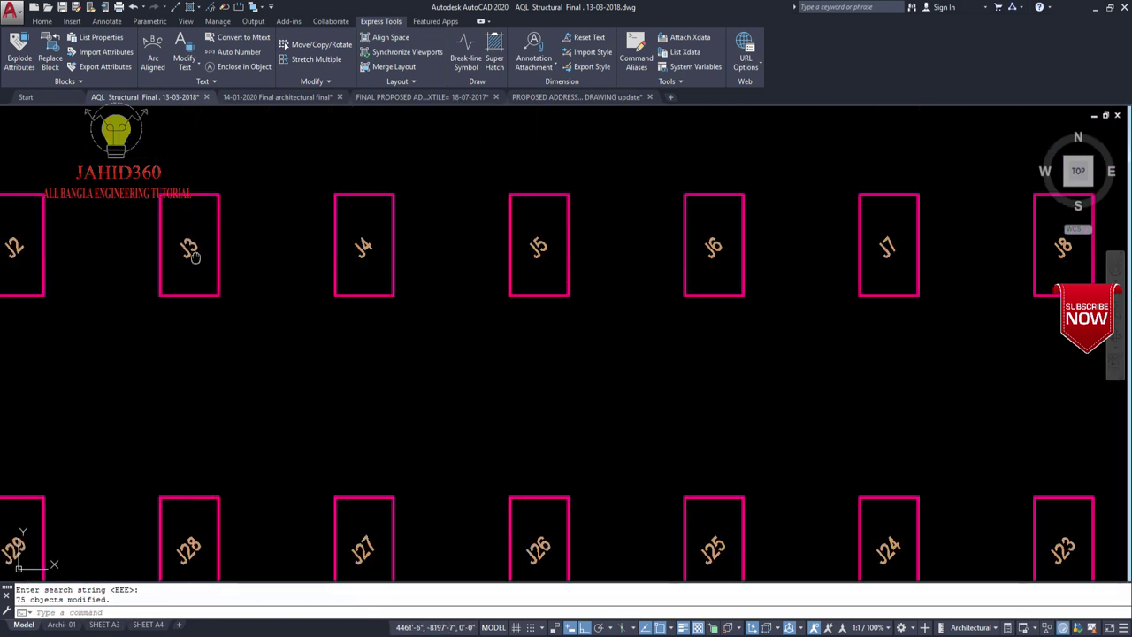
pyautogui.scroll(1, 139, 253)
pyautogui.scroll(-2, 344, 281)
pyautogui.scroll(2, 197, 316)
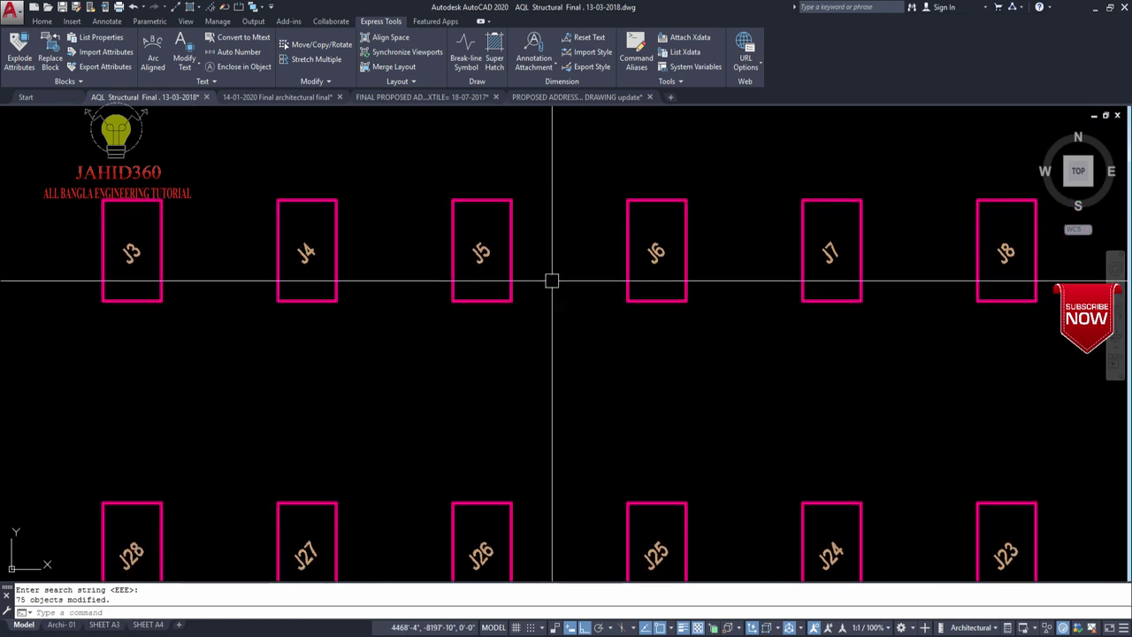
pyautogui.scroll(-3, 326, 291)
pyautogui.scroll(4, 579, 268)
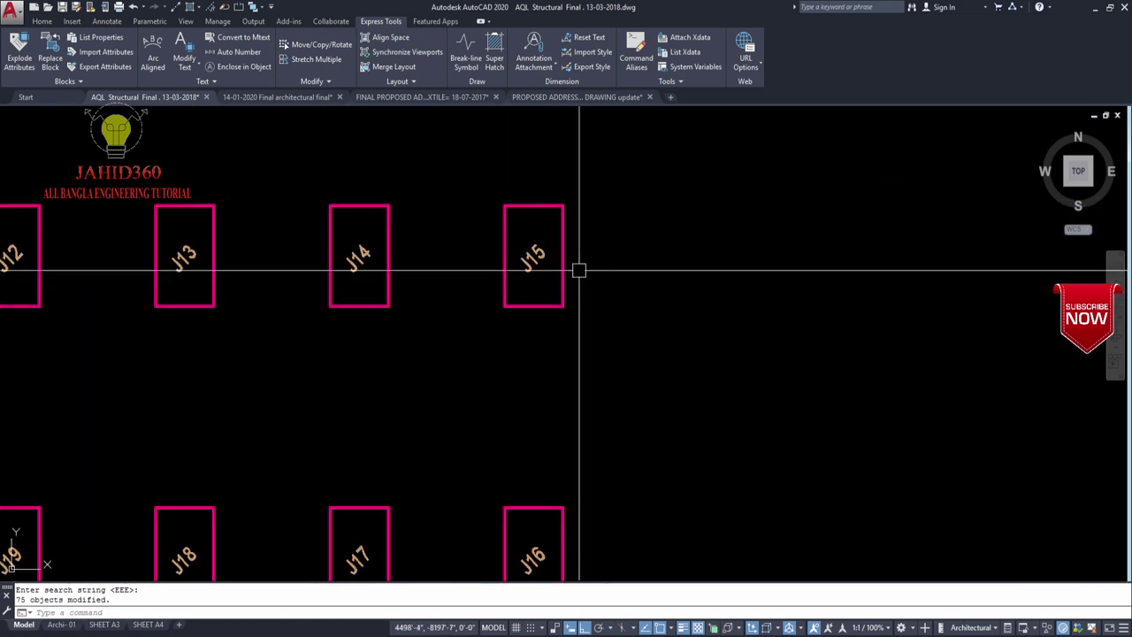
pyautogui.moveTo(534, 256); pyautogui.dragTo(551, 222, button='middle')
pyautogui.scroll(-2, 551, 222)
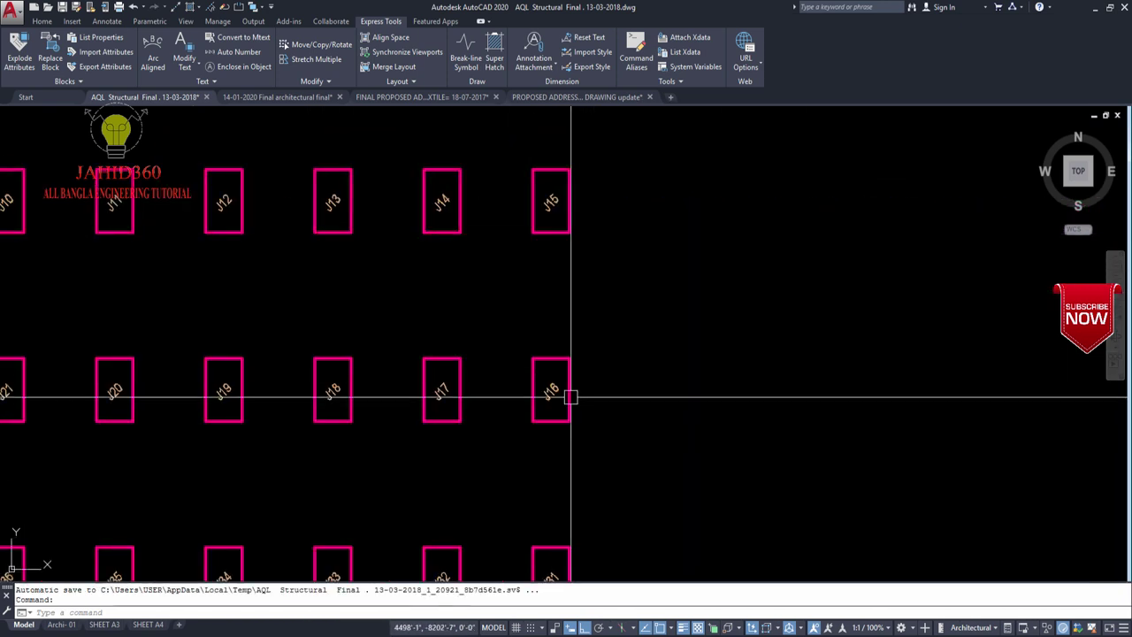
pyautogui.scroll(-1, 411, 358)
pyautogui.scroll(4, 83, 374)
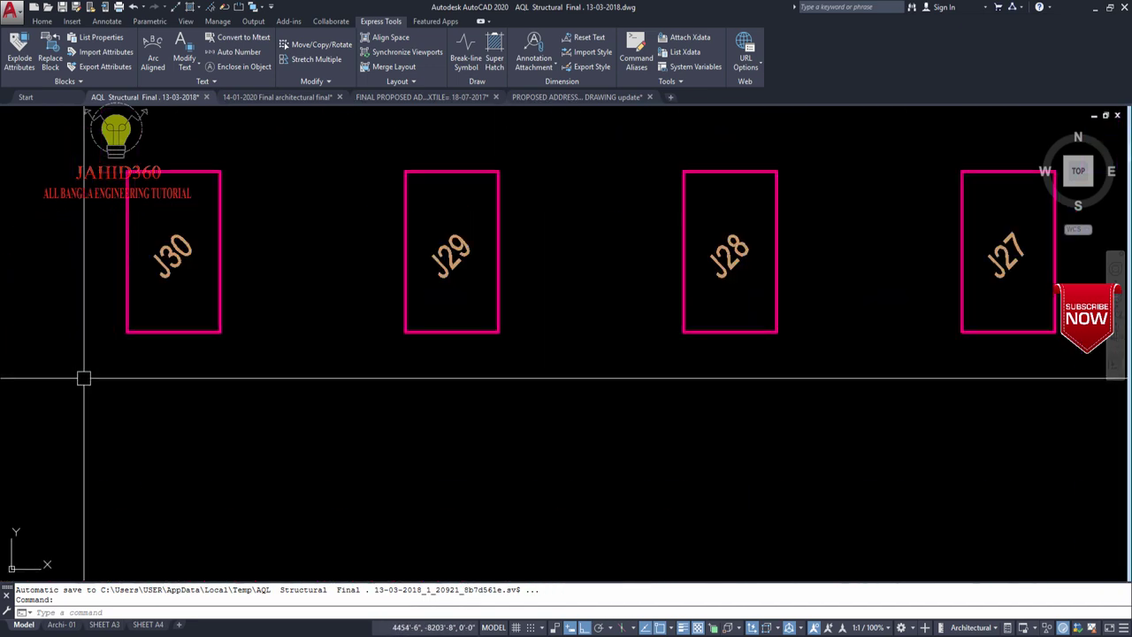
pyautogui.scroll(-4, 168, 259)
pyautogui.scroll(1, 157, 434)
pyautogui.scroll(-5, 93, 338)
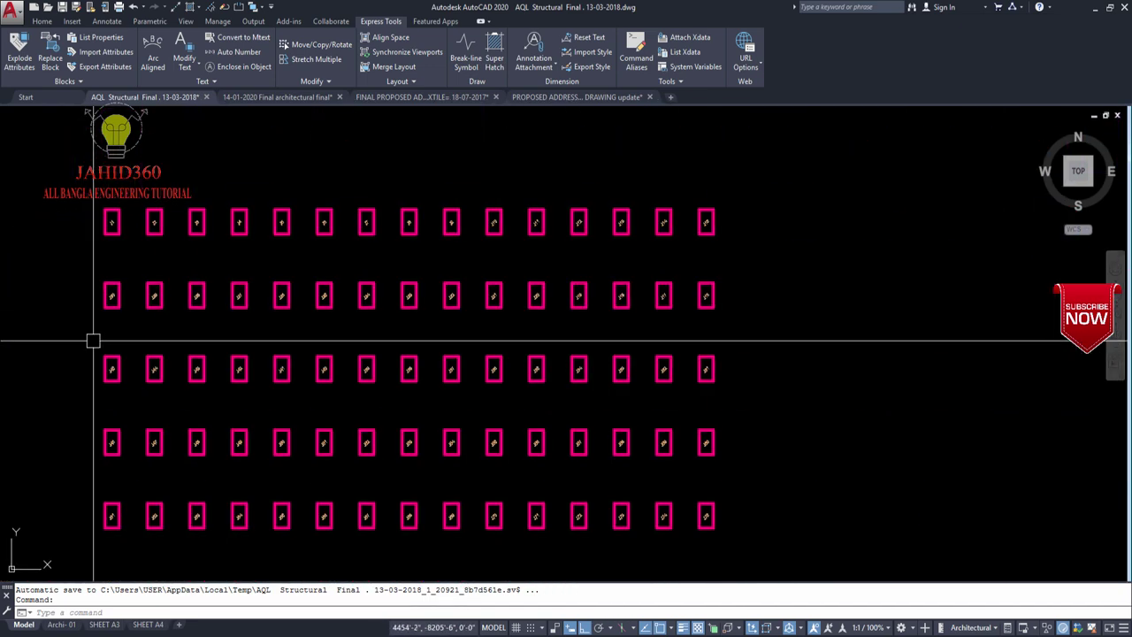
pyautogui.scroll(4, 727, 358)
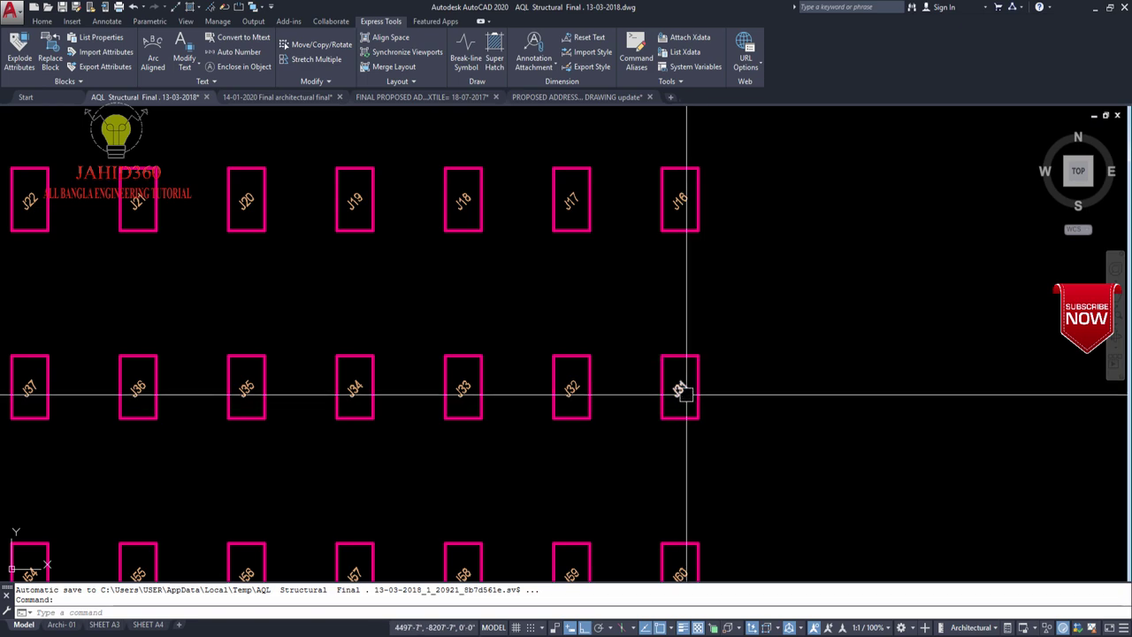
pyautogui.moveTo(682, 392); pyautogui.dragTo(737, 371, button='middle')
pyautogui.scroll(-2, 733, 368)
pyautogui.scroll(-2, 746, 384)
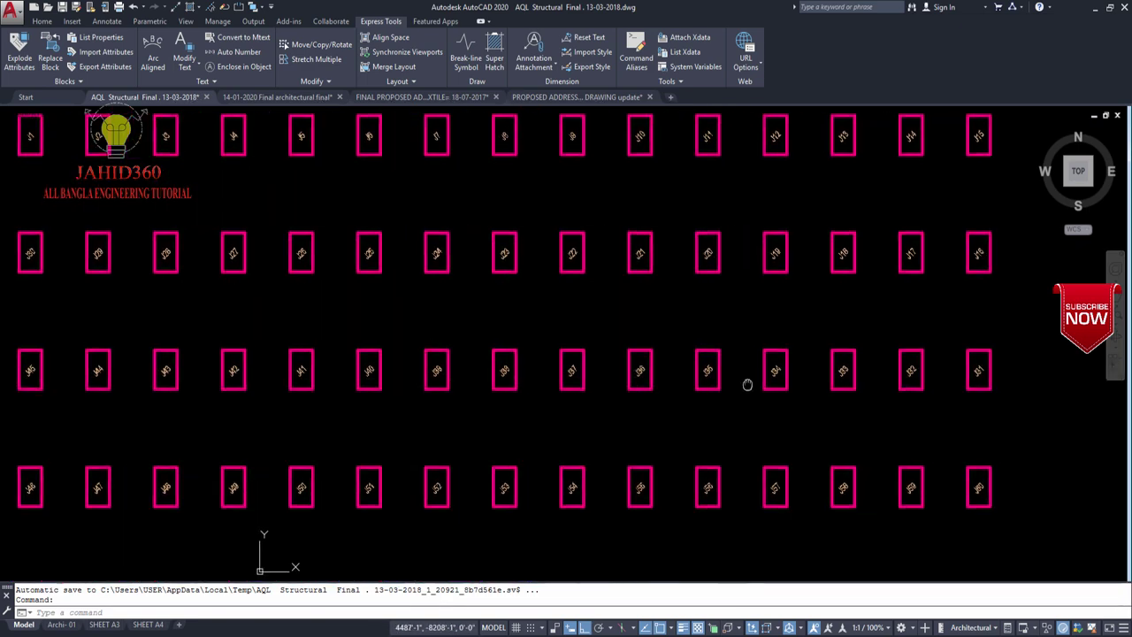
pyautogui.scroll(2, 386, 366)
pyautogui.scroll(-2, 455, 366)
pyautogui.scroll(2, 321, 306)
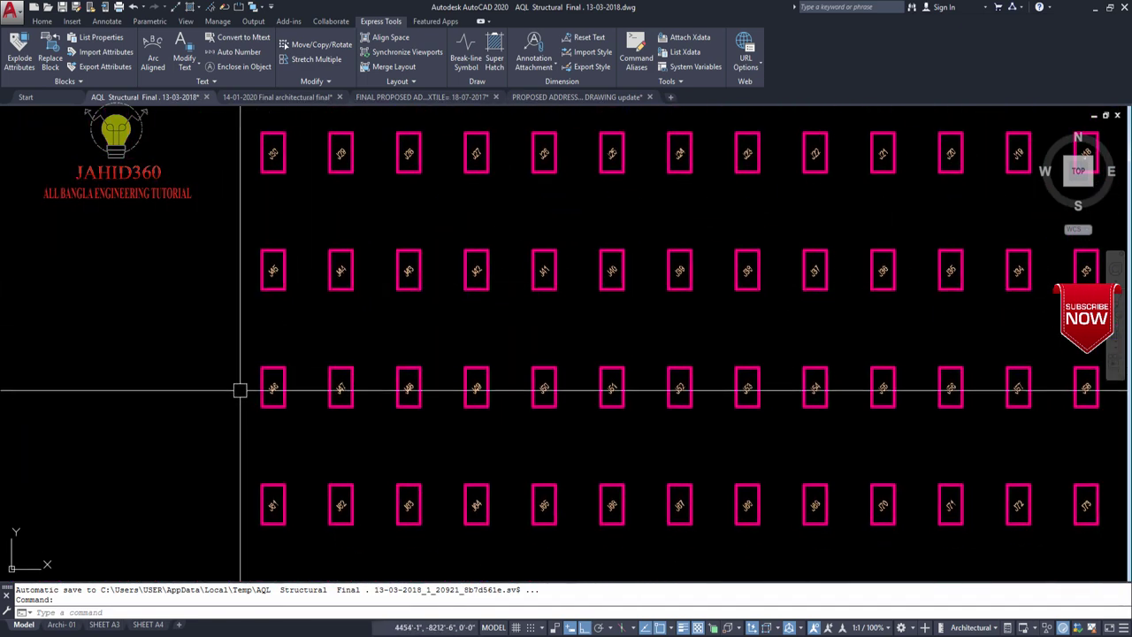
pyautogui.scroll(-2, 341, 384)
pyautogui.scroll(2, 703, 415)
pyautogui.scroll(2, 1042, 382)
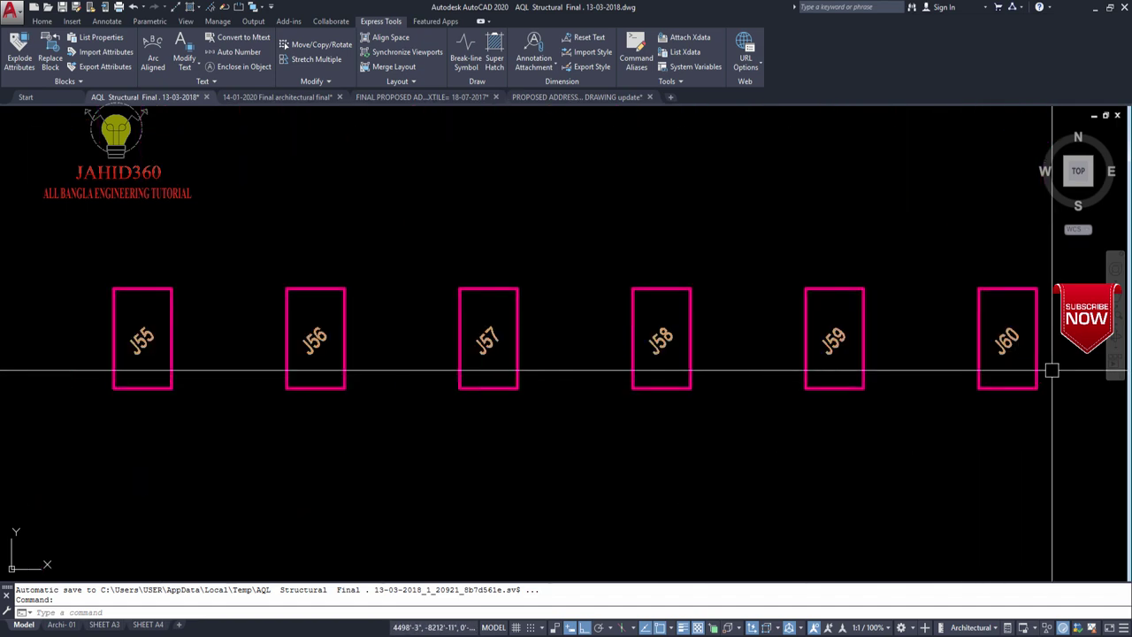
pyautogui.scroll(-3, 1051, 371)
pyautogui.scroll(3, 993, 374)
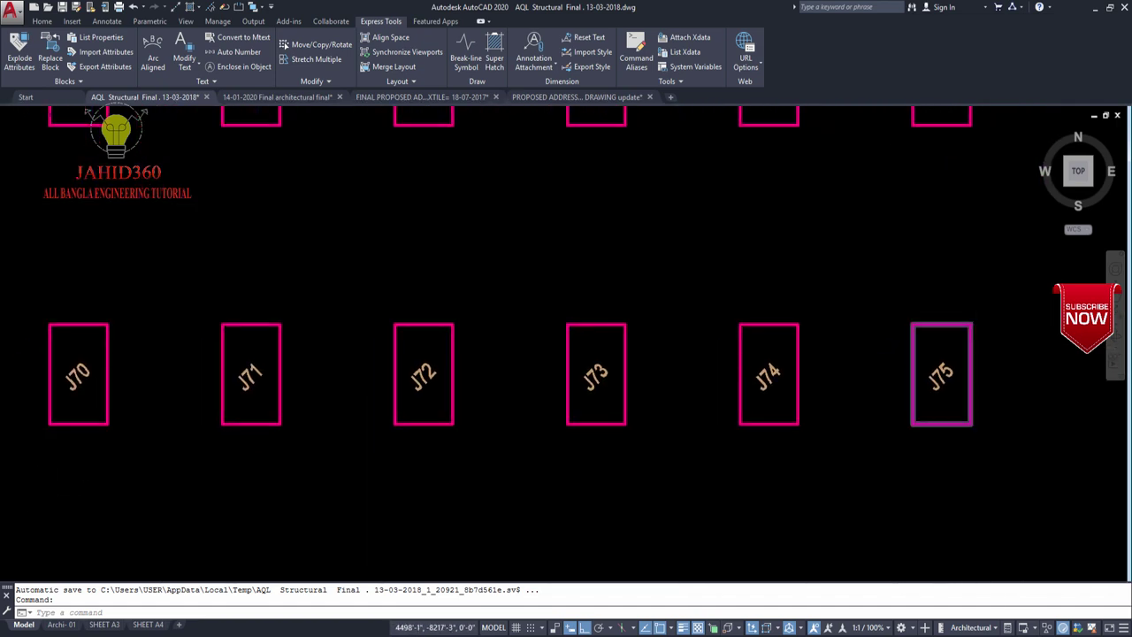
pyautogui.scroll(-5, 967, 311)
pyautogui.scroll(5, 553, 357)
pyautogui.moveTo(660, 407); pyautogui.dragTo(397, 422, button='middle')
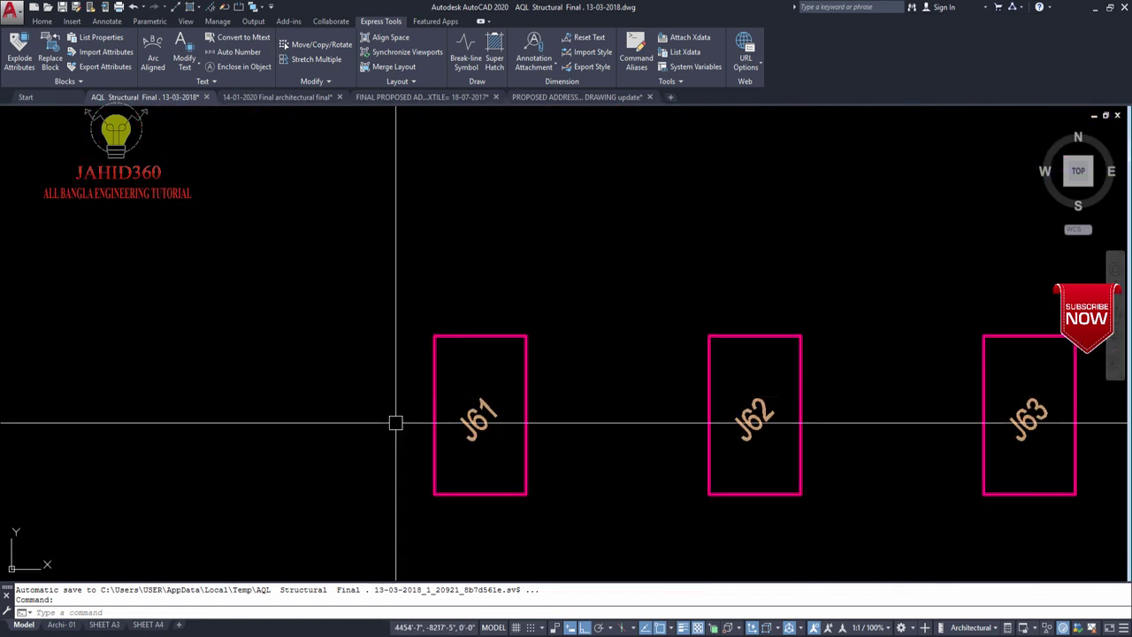
pyautogui.scroll(-3, 357, 415)
pyautogui.scroll(-1, 335, 412)
pyautogui.scroll(-4, 717, 434)
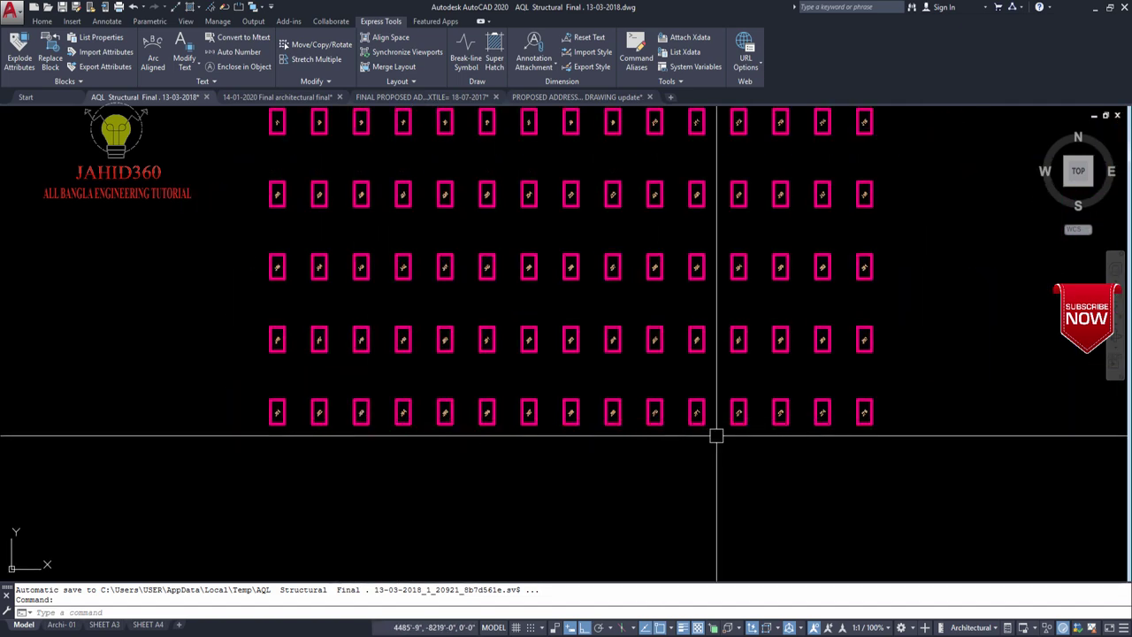
pyautogui.scroll(2, 763, 424)
pyautogui.scroll(-1, 763, 415)
pyautogui.scroll(-4, 776, 377)
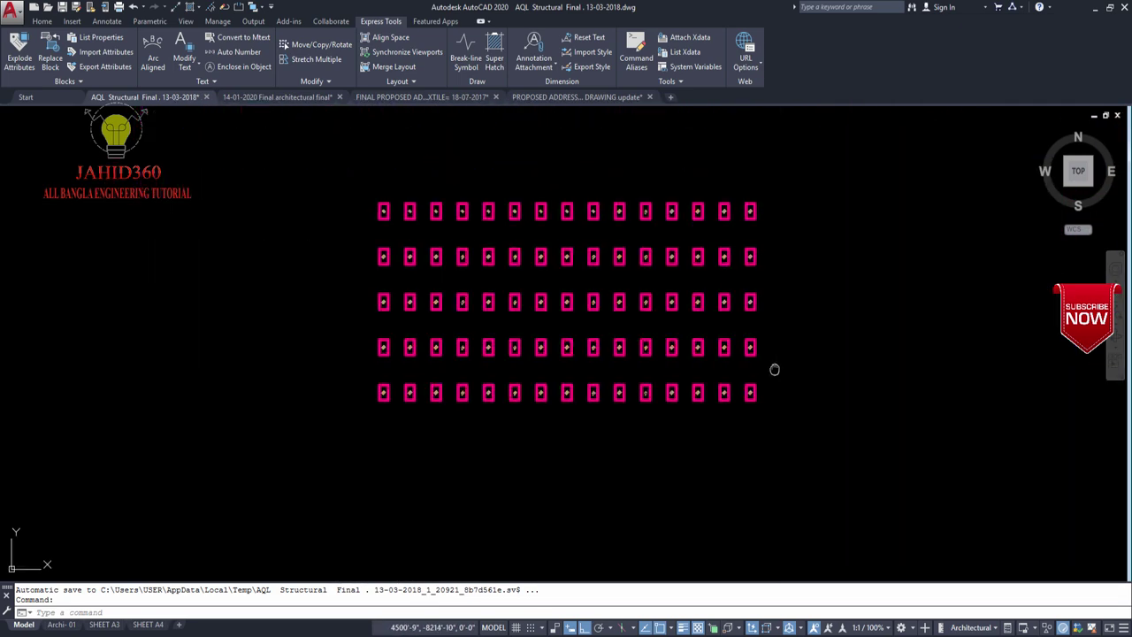
pyautogui.scroll(3, 776, 369)
# - Undo the previous numbering so the rectangles read JEEE again
pyautogui.hotkey('ctrl', 'z')
pyautogui.scroll(6, 766, 391)
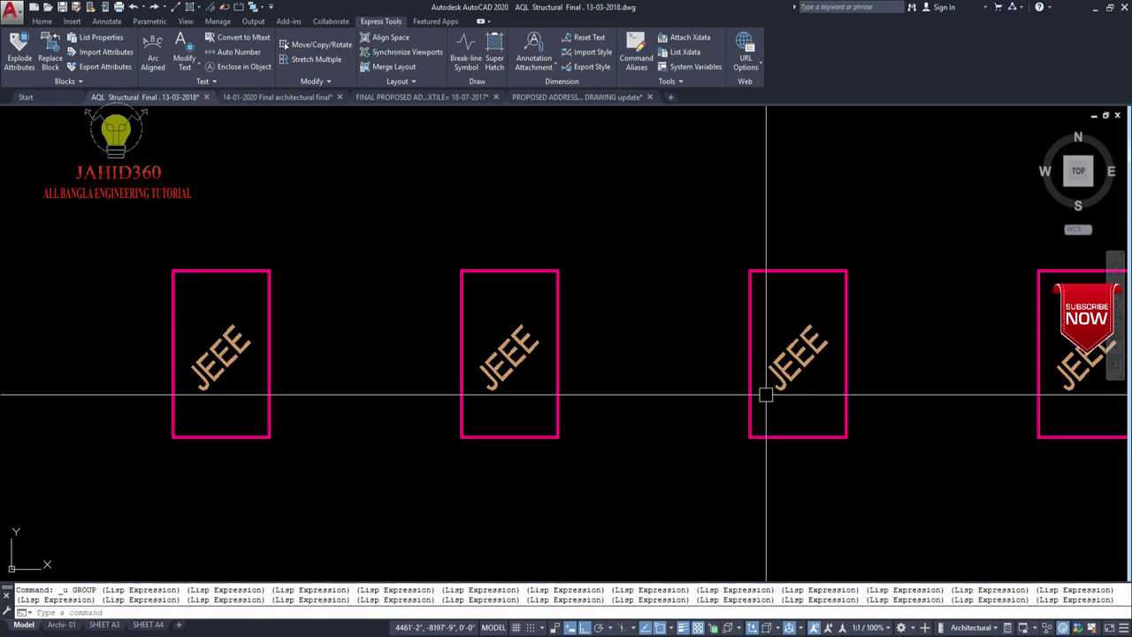
pyautogui.scroll(-3, 283, 313)
pyautogui.moveTo(275, 296); pyautogui.dragTo(255, 239, button='middle')
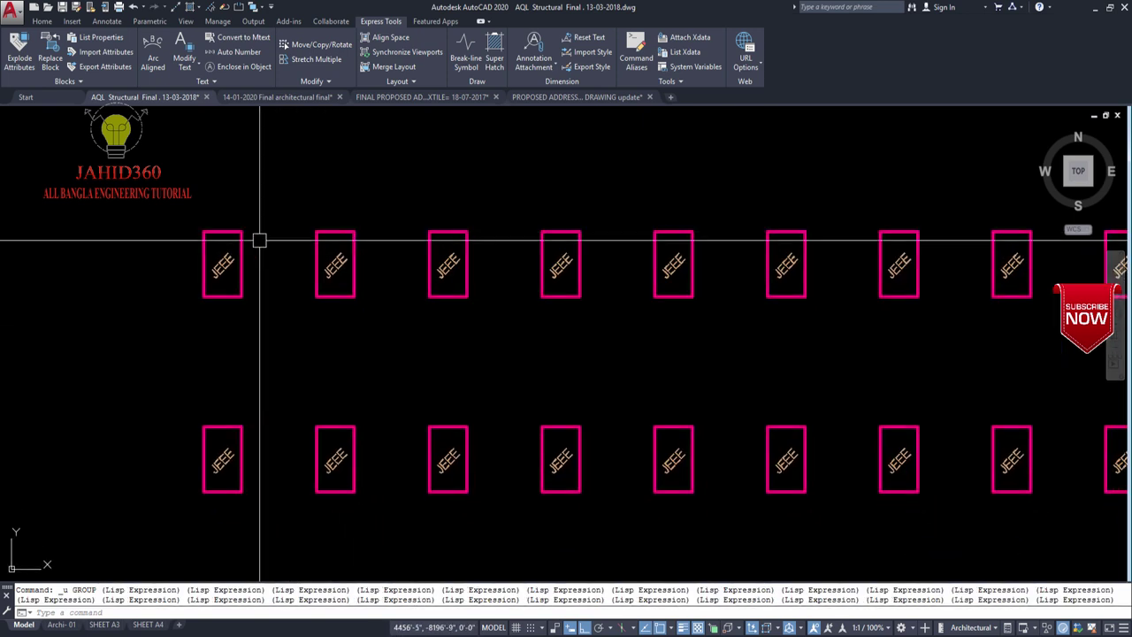
# - Start Auto Number and draw a fence zigzagging through all five rows of labels
pyautogui.click(229, 50)
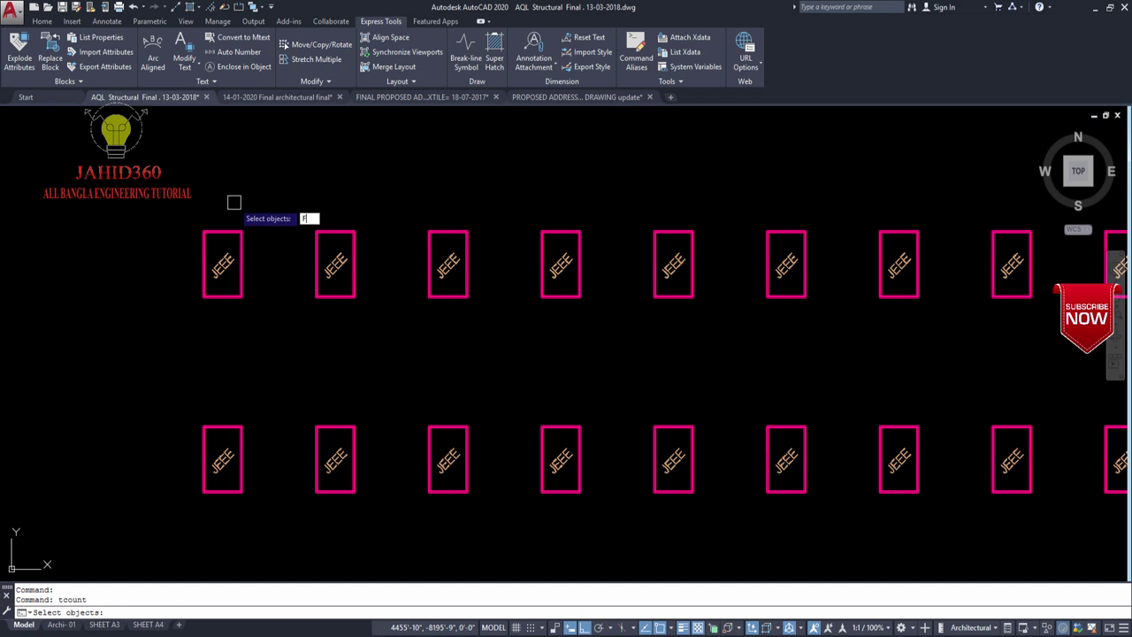
pyautogui.click(111, 265)
pyautogui.scroll(-4, 111, 265)
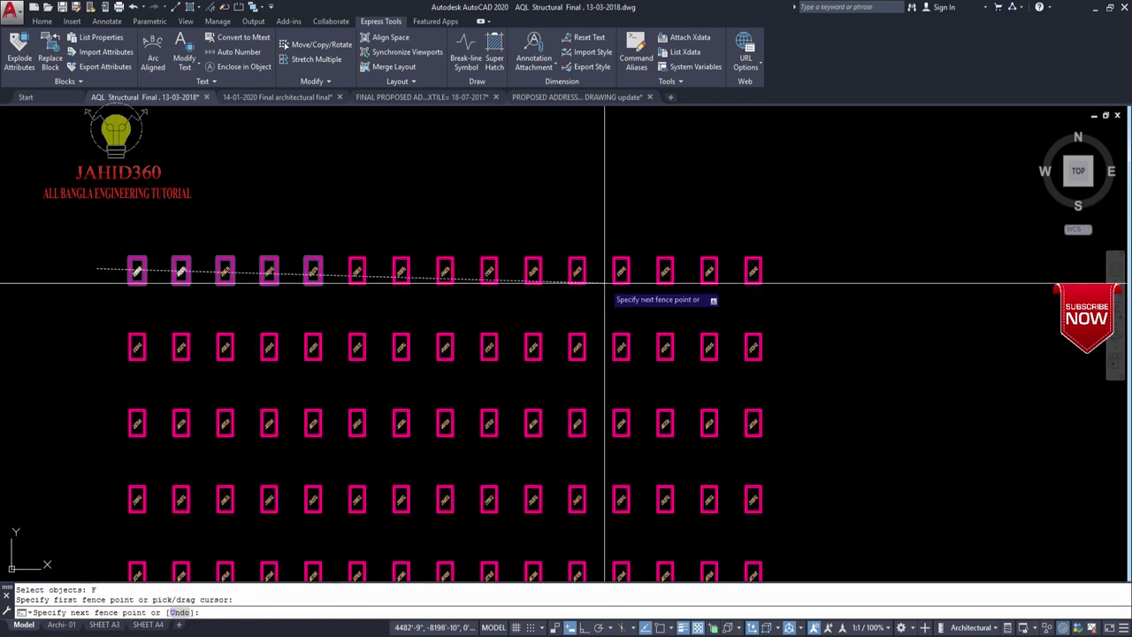
pyautogui.click(855, 269)
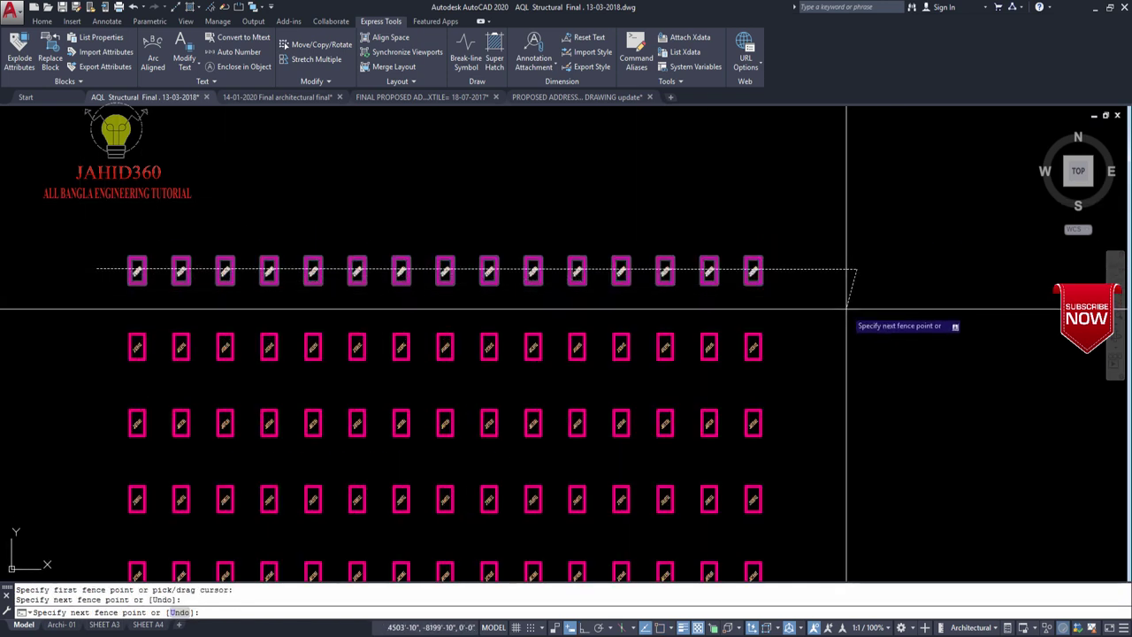
pyautogui.click(852, 346)
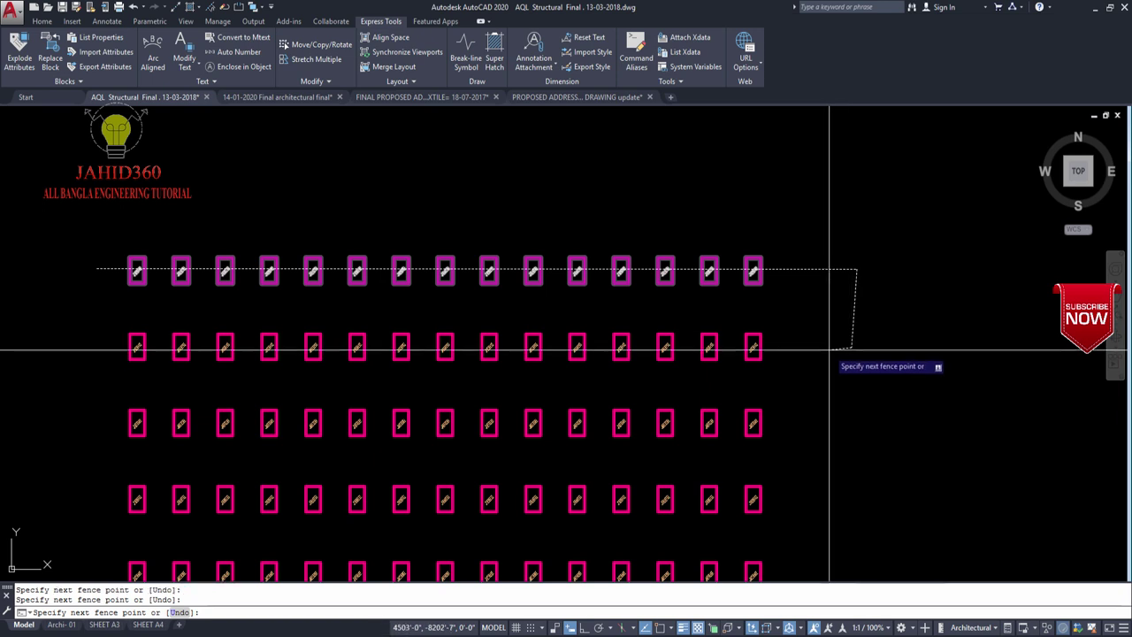
pyautogui.click(21, 353)
pyautogui.click(59, 428)
pyautogui.click(844, 426)
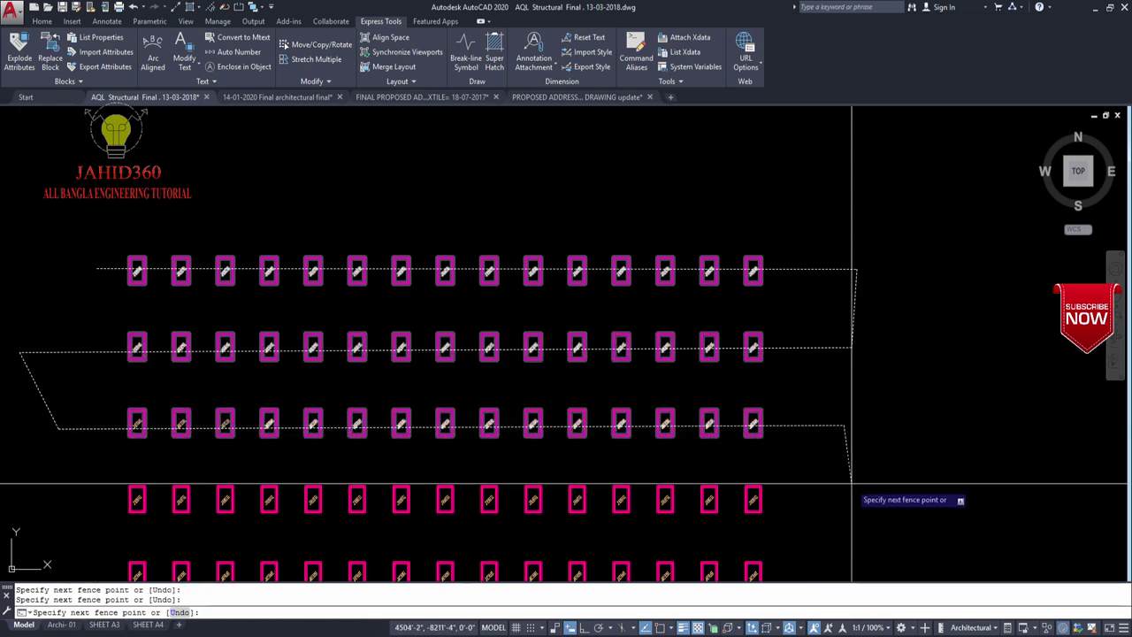
pyautogui.moveTo(851, 484); pyautogui.dragTo(828, 361, button='middle')
pyautogui.click(829, 361)
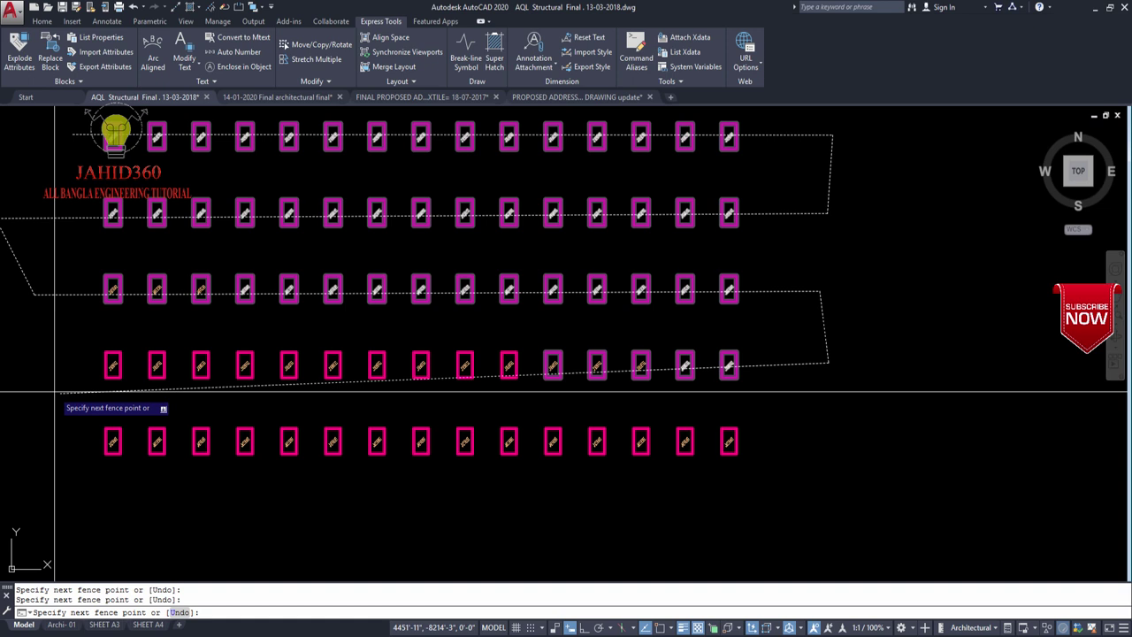
pyautogui.click(1, 362)
pyautogui.click(31, 442)
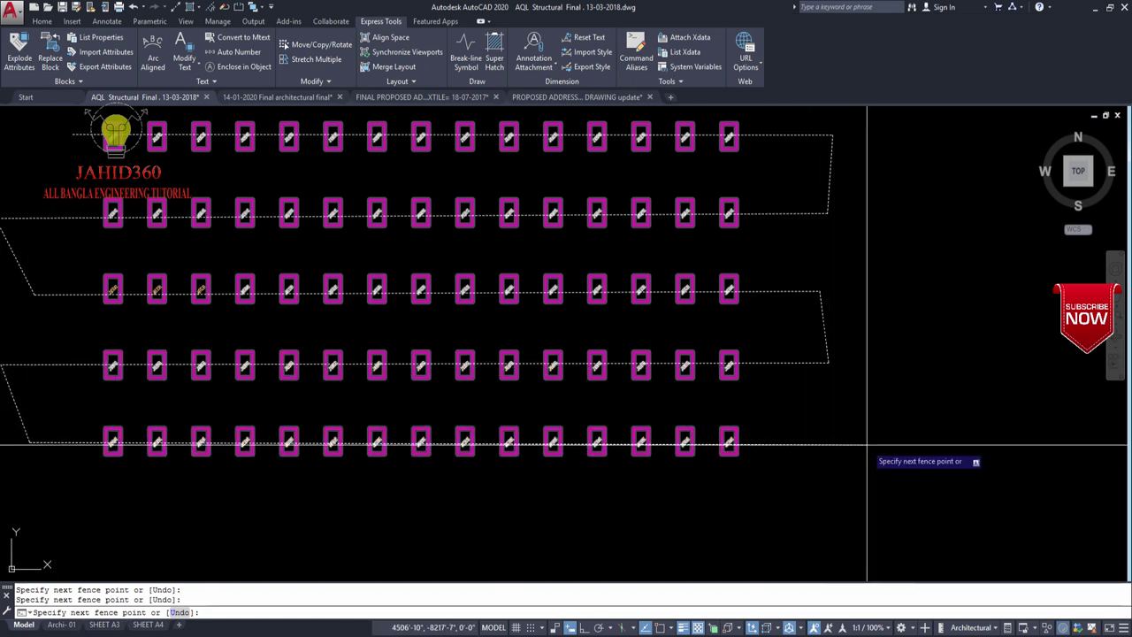
# - Finish the 72-label selection and number it in selection order, starting at 1, step 1
pyautogui.scroll(-2, 872, 460)
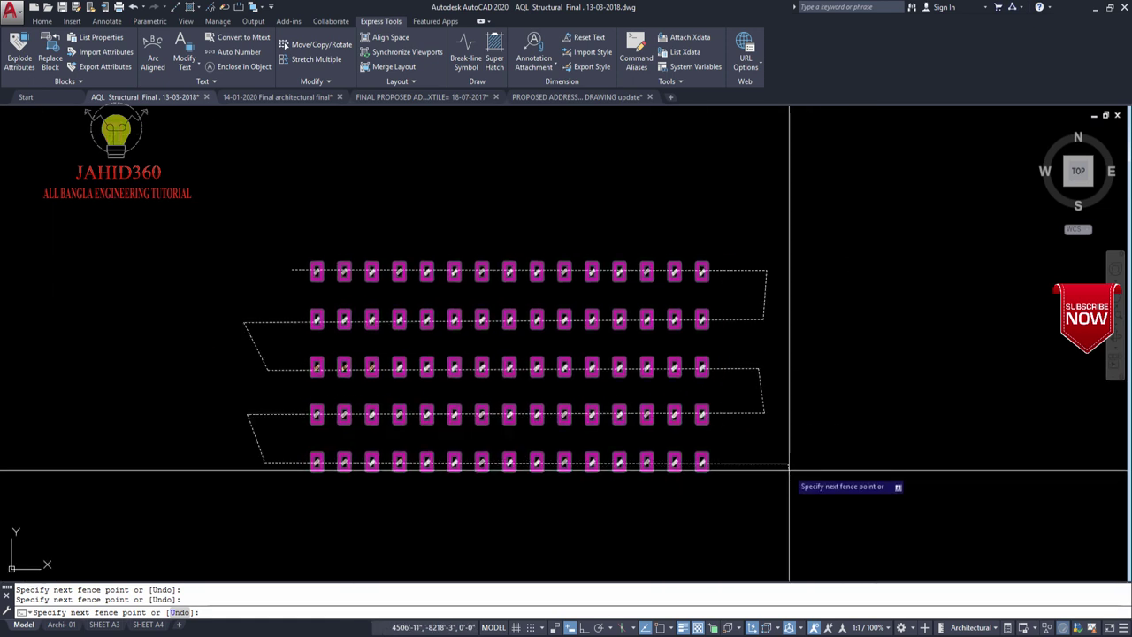
pyautogui.press('Return')
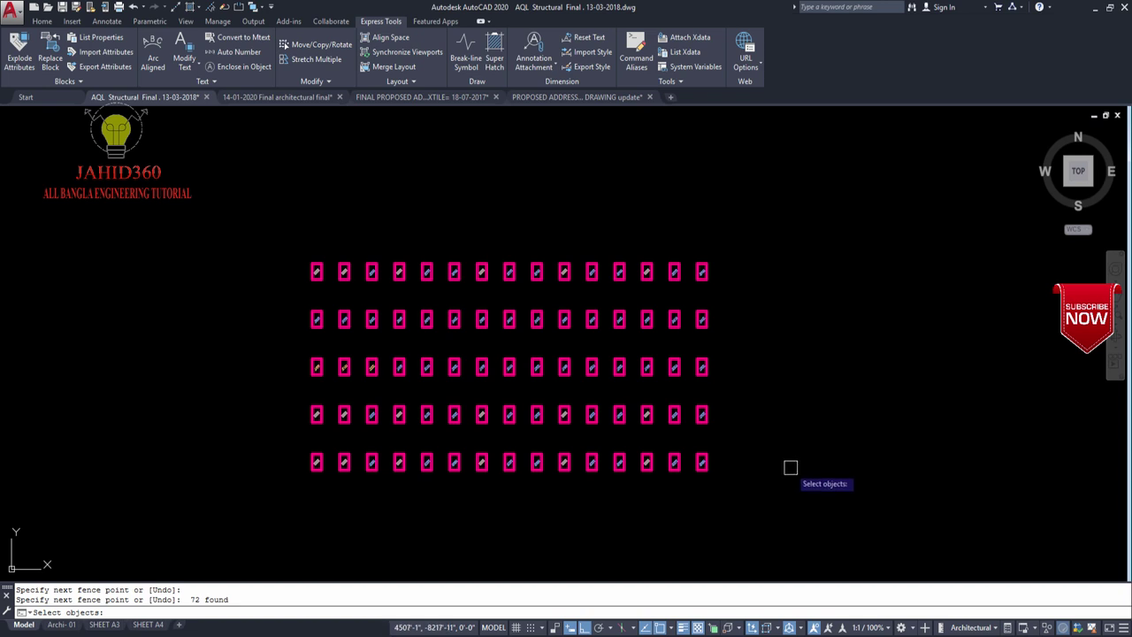
pyautogui.press('Return')
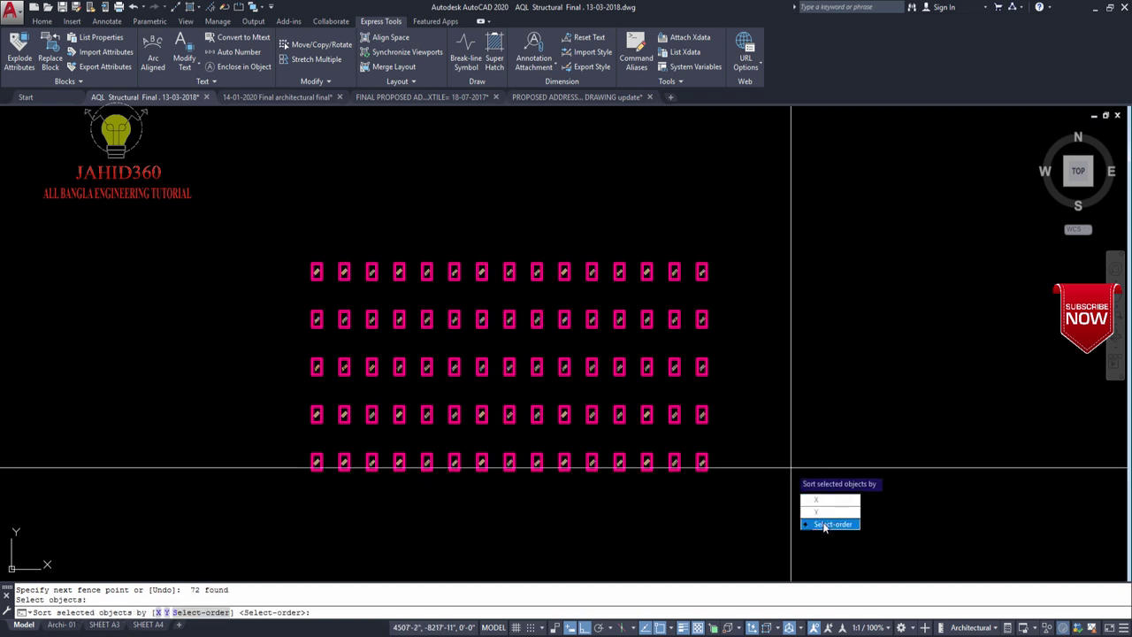
pyautogui.click(824, 524)
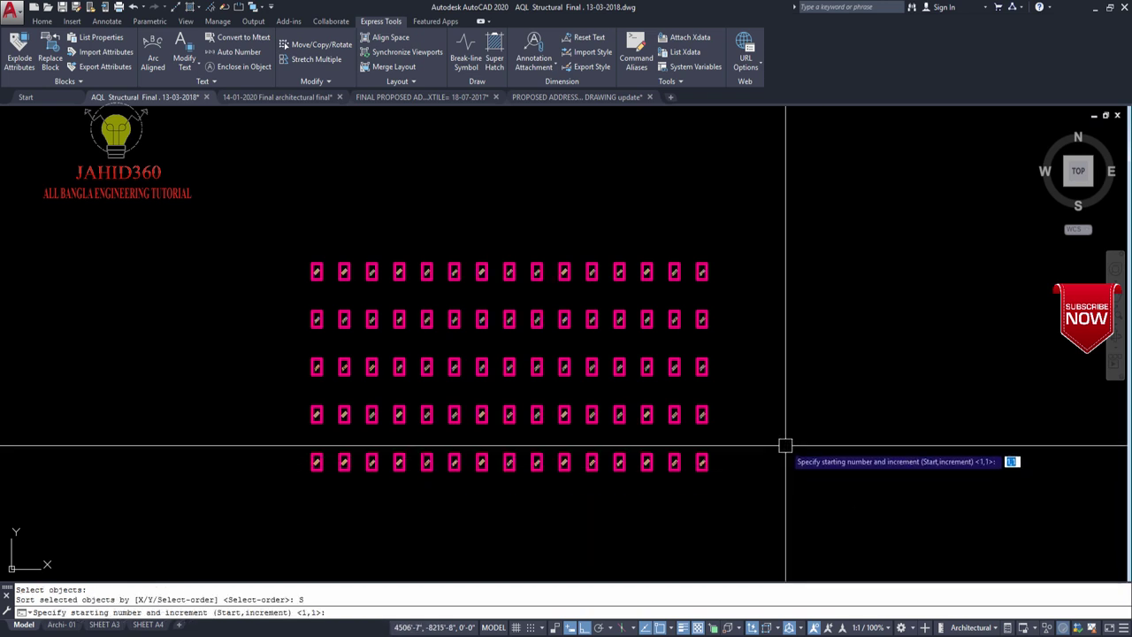
pyautogui.press('Return')
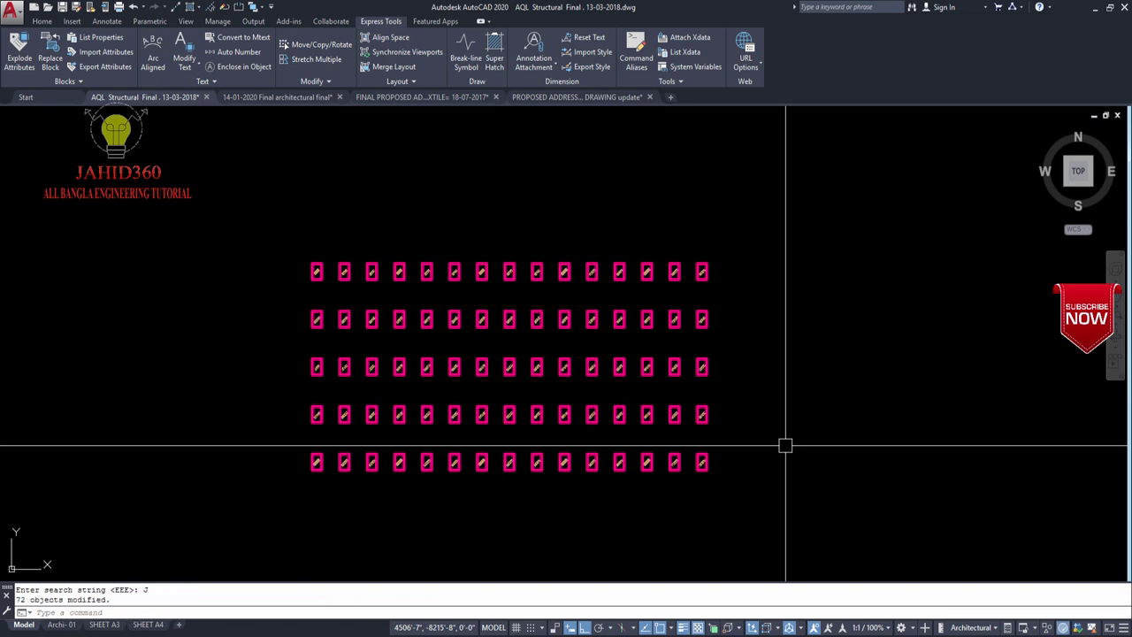
pyautogui.scroll(5, 270, 304)
pyautogui.scroll(3, 227, 320)
pyautogui.scroll(-2, 189, 308)
pyautogui.scroll(3, 218, 285)
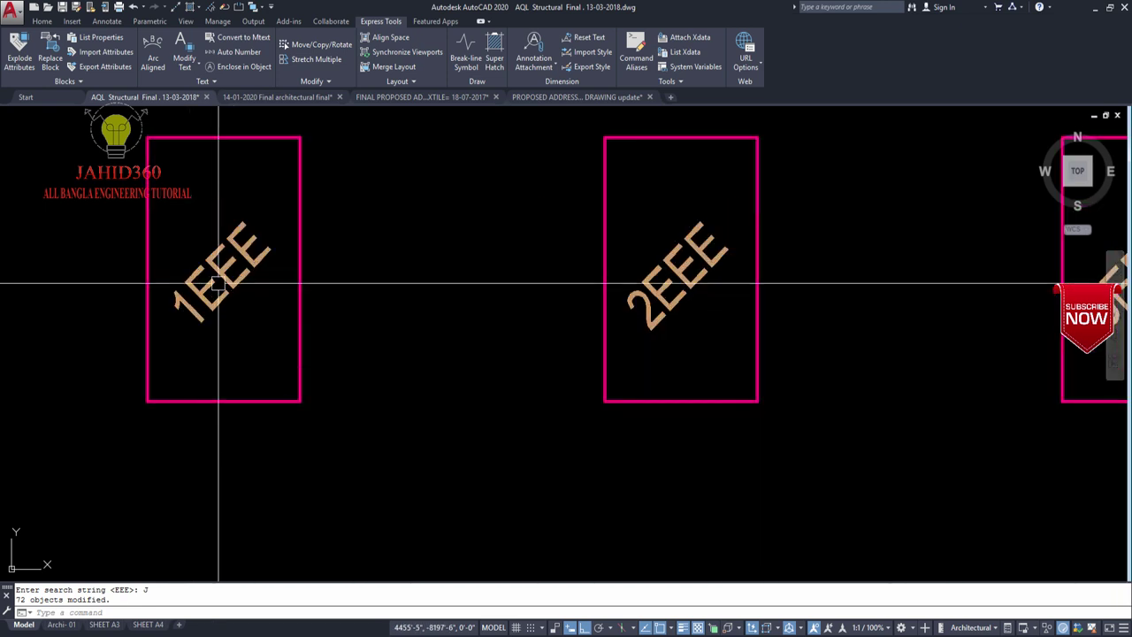
pyautogui.scroll(-6, 234, 296)
pyautogui.scroll(-2, 98, 255)
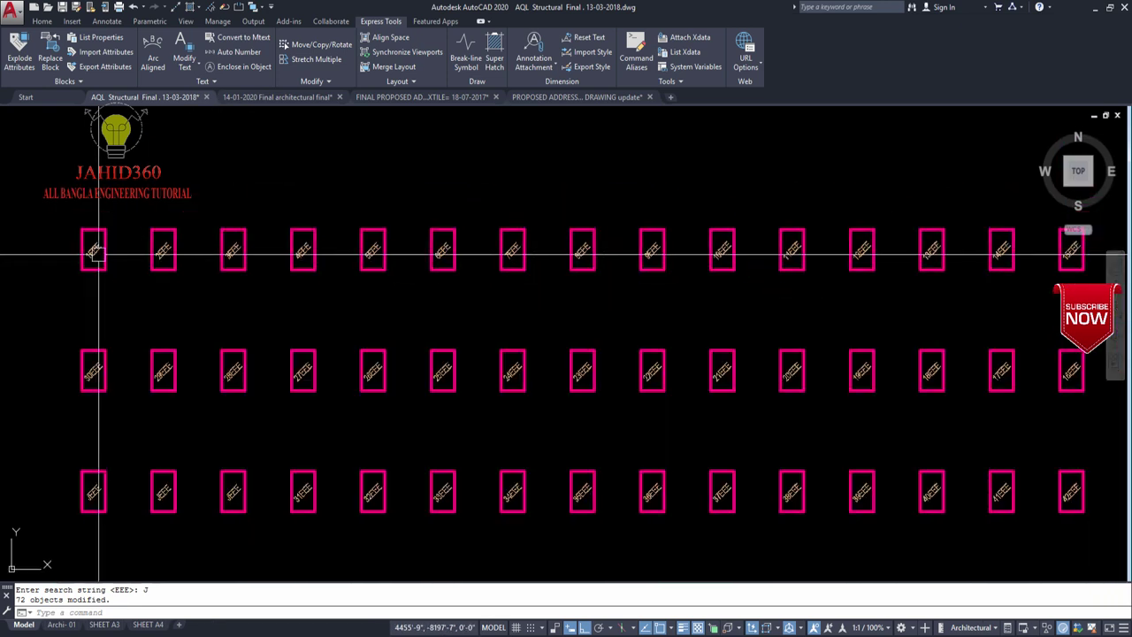
pyautogui.scroll(5, 914, 242)
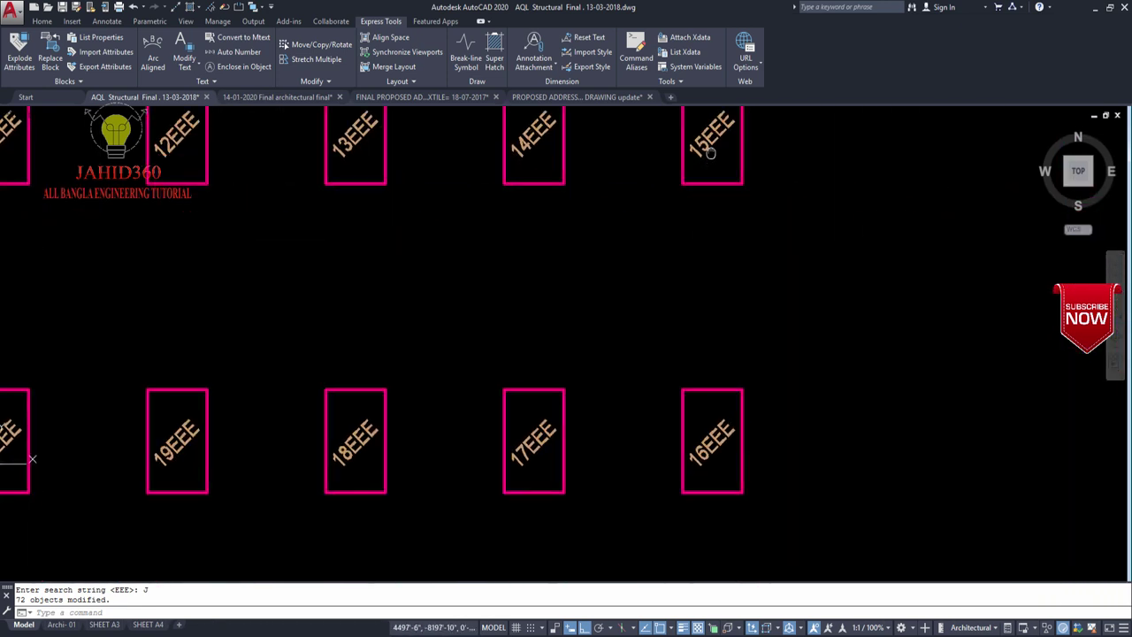
pyautogui.scroll(-5, 649, 439)
pyautogui.scroll(-1, 344, 369)
pyautogui.scroll(5, 383, 339)
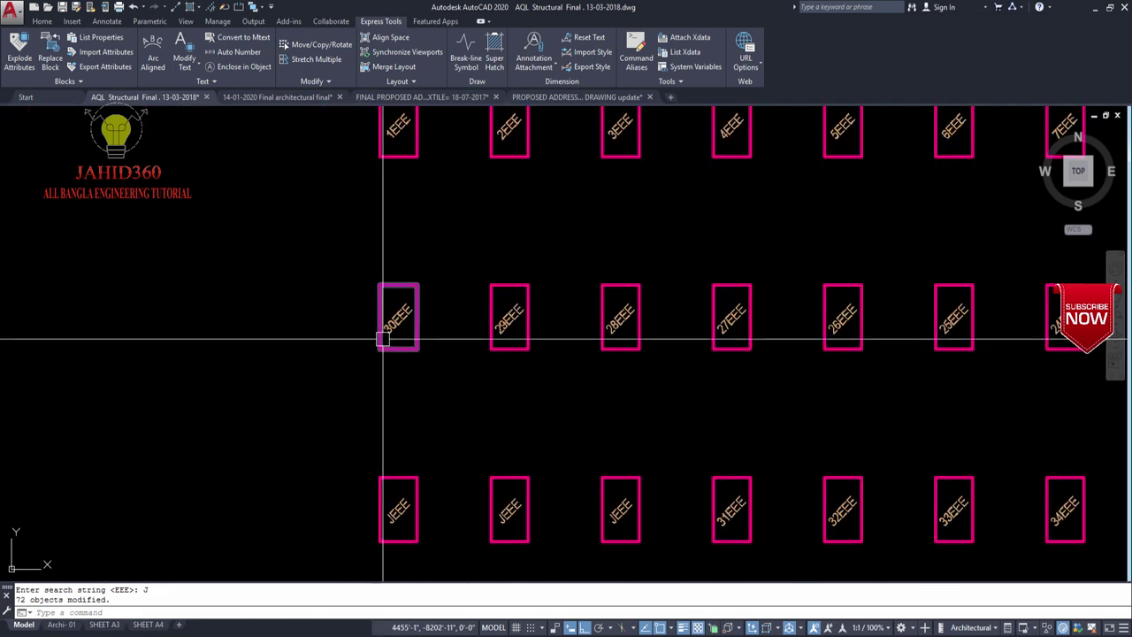
pyautogui.scroll(2, 383, 339)
pyautogui.scroll(-1, 301, 375)
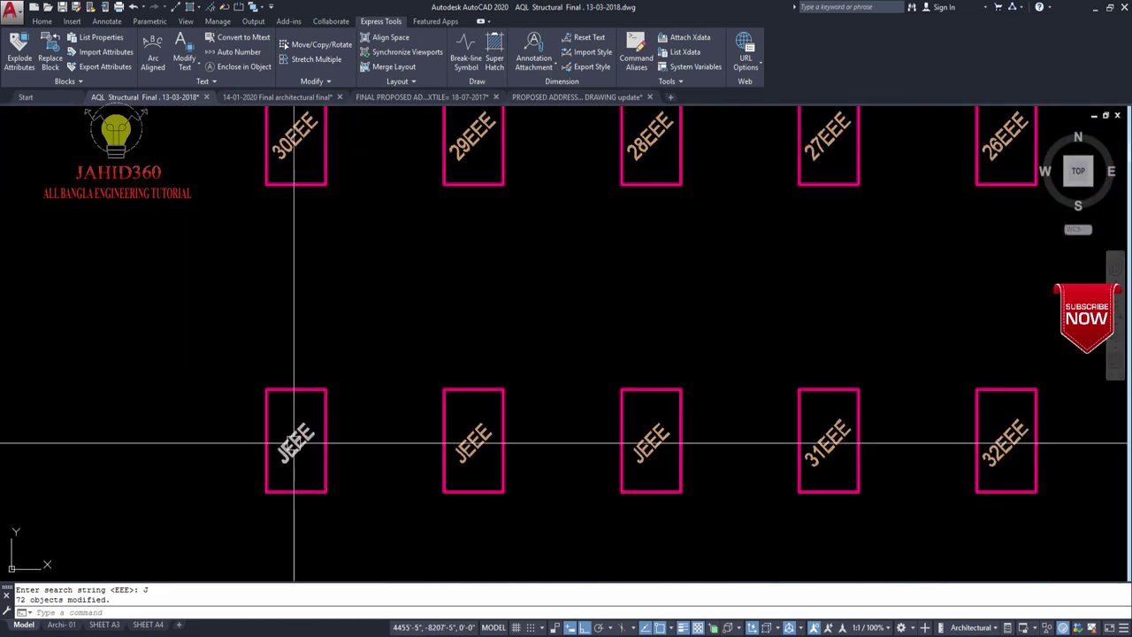
pyautogui.scroll(-1, 304, 444)
pyautogui.moveTo(437, 467)
pyautogui.mouseDown(button='middle')
pyautogui.moveTo(374, 458)
pyautogui.moveTo(368, 417)
pyautogui.mouseUp(button='middle')
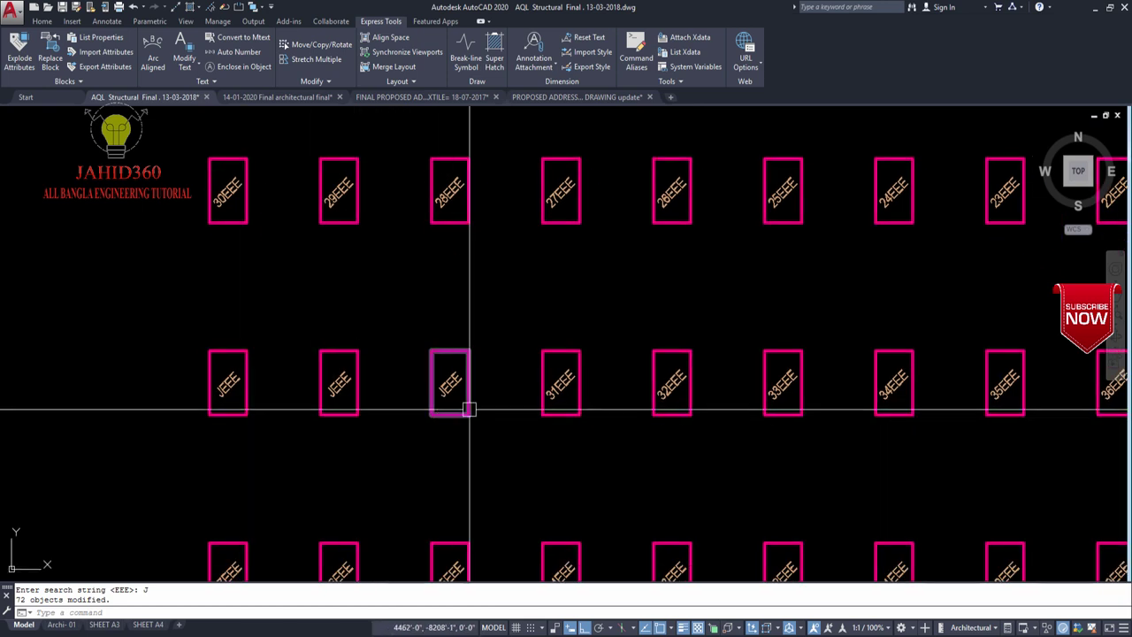
pyautogui.scroll(4, 469, 408)
pyautogui.moveTo(575, 379); pyautogui.dragTo(419, 392, button='middle')
pyautogui.scroll(-4, 416, 393)
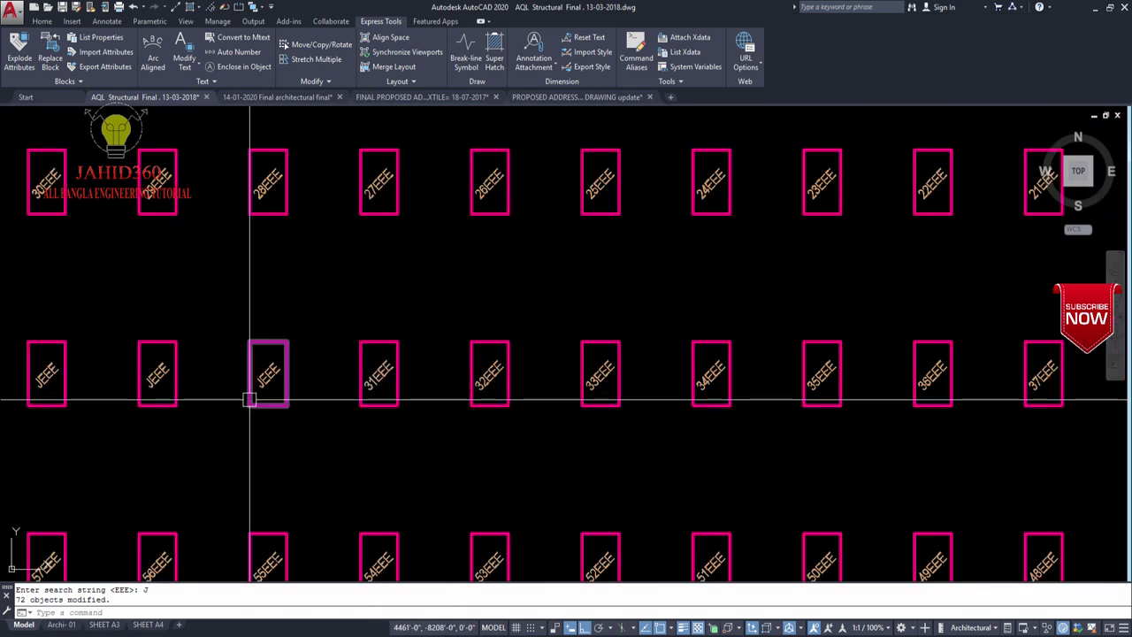
pyautogui.moveTo(249, 399); pyautogui.dragTo(328, 368, button='middle')
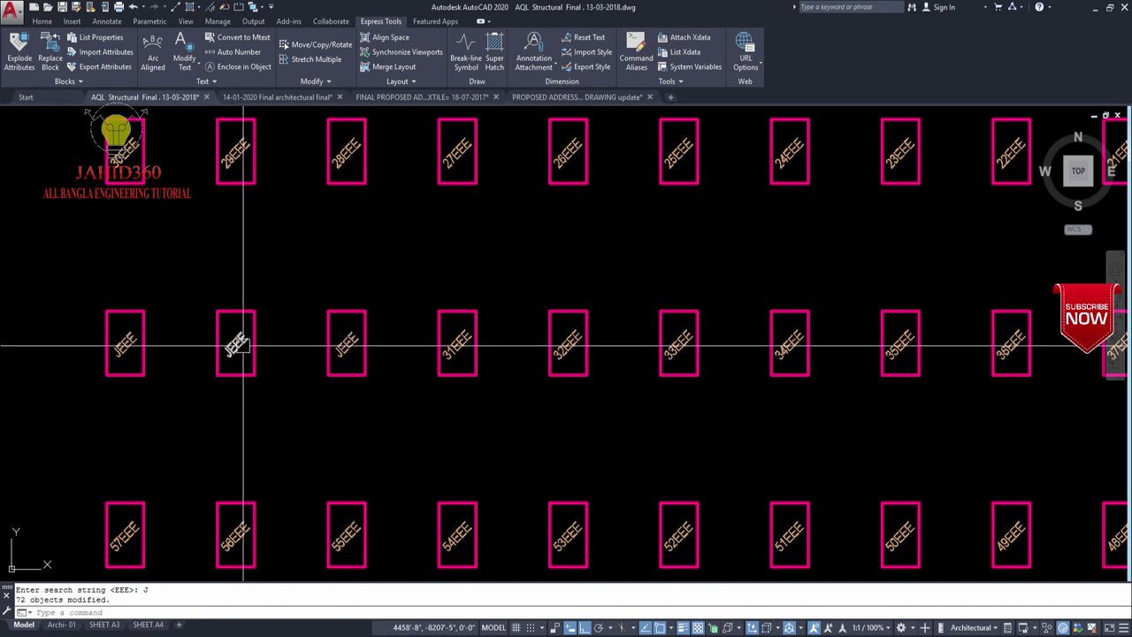
pyautogui.moveTo(289, 369); pyautogui.dragTo(268, 319, button='middle')
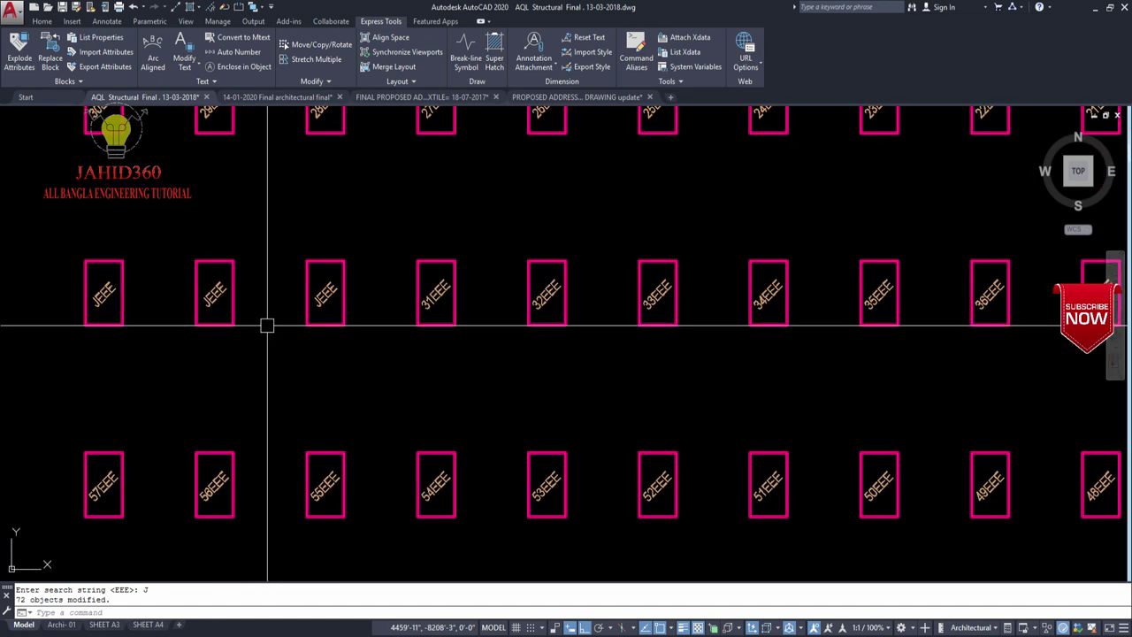
pyautogui.scroll(-2, 186, 348)
pyautogui.scroll(2, 280, 348)
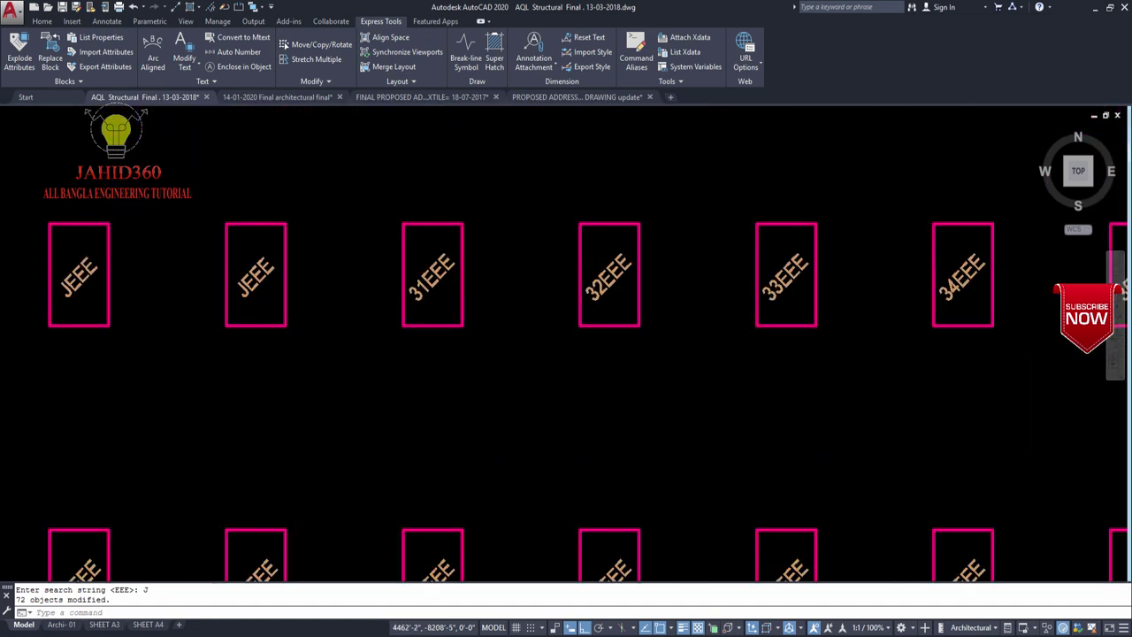
pyautogui.scroll(-2, 316, 341)
pyautogui.moveTo(316, 341)
pyautogui.mouseDown(button='middle')
pyautogui.moveTo(292, 384)
pyautogui.moveTo(328, 324)
pyautogui.mouseUp(button='middle')
pyautogui.scroll(-1, 326, 380)
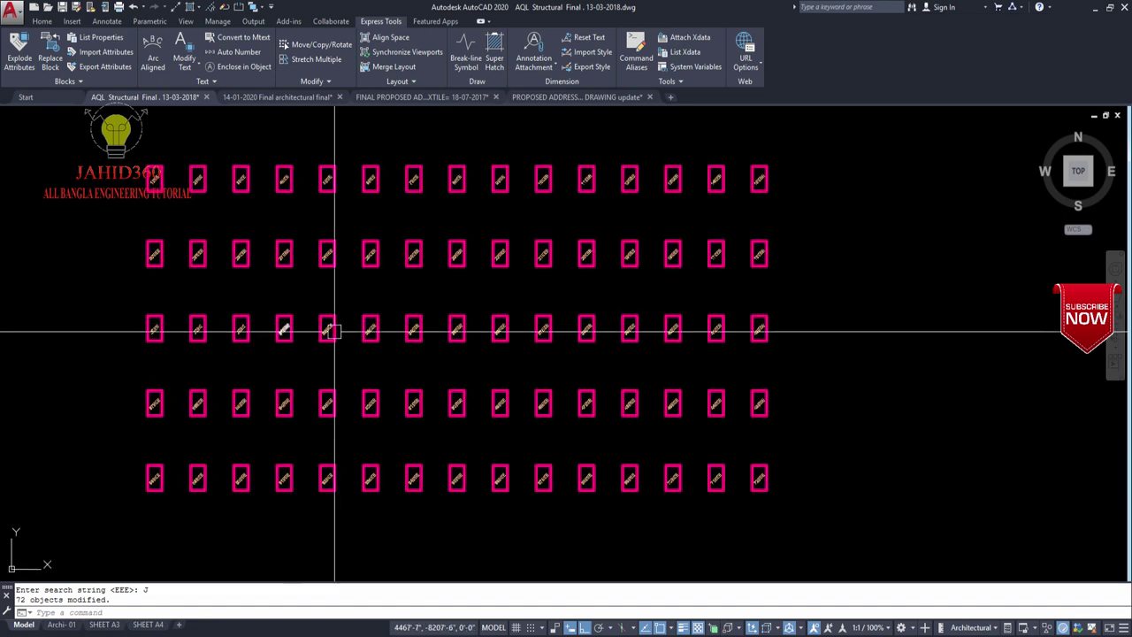
pyautogui.scroll(-2, 379, 346)
# - Window-select every labelled pink rectangle in the grid
pyautogui.scroll(6, 377, 351)
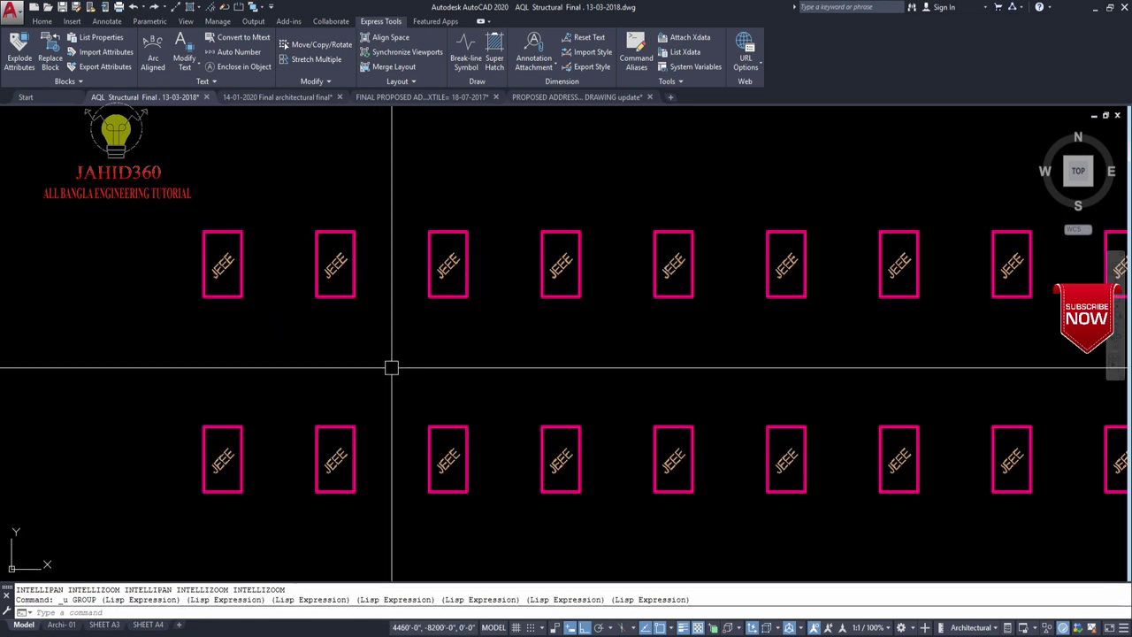
pyautogui.scroll(-2, 280, 290)
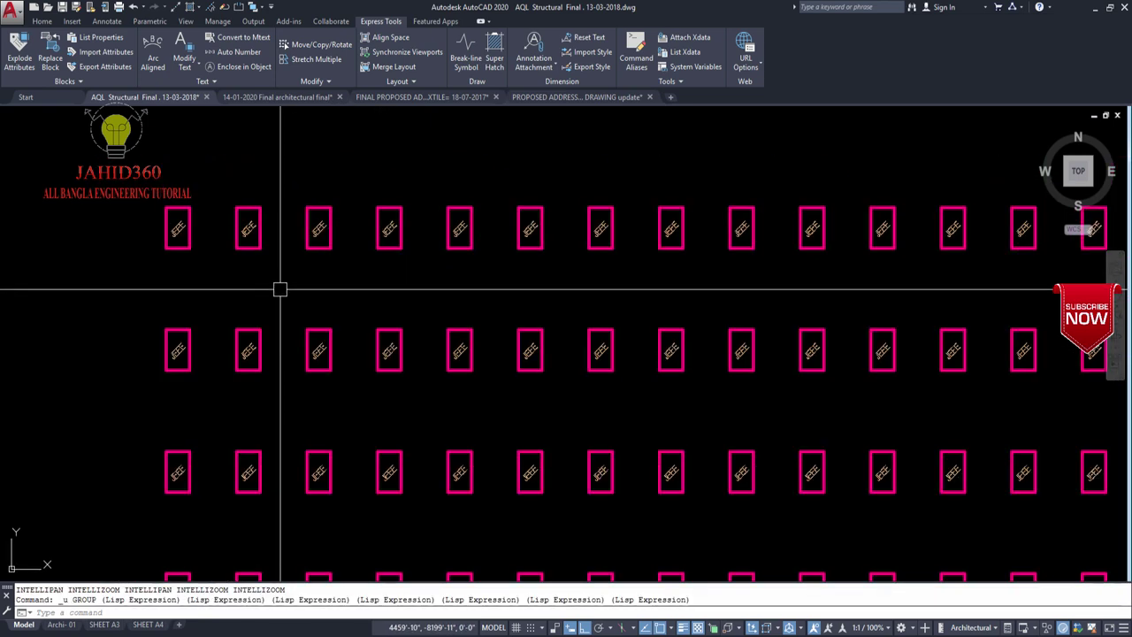
pyautogui.scroll(-2, 280, 290)
pyautogui.scroll(-1, 292, 283)
pyautogui.click(147, 191)
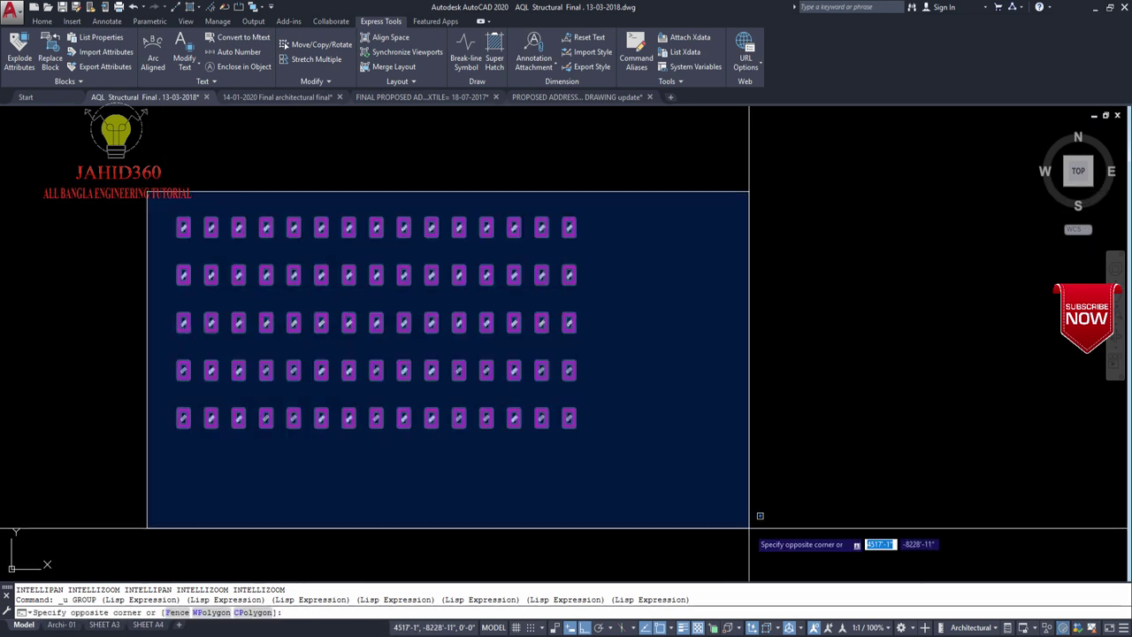
pyautogui.click(749, 528)
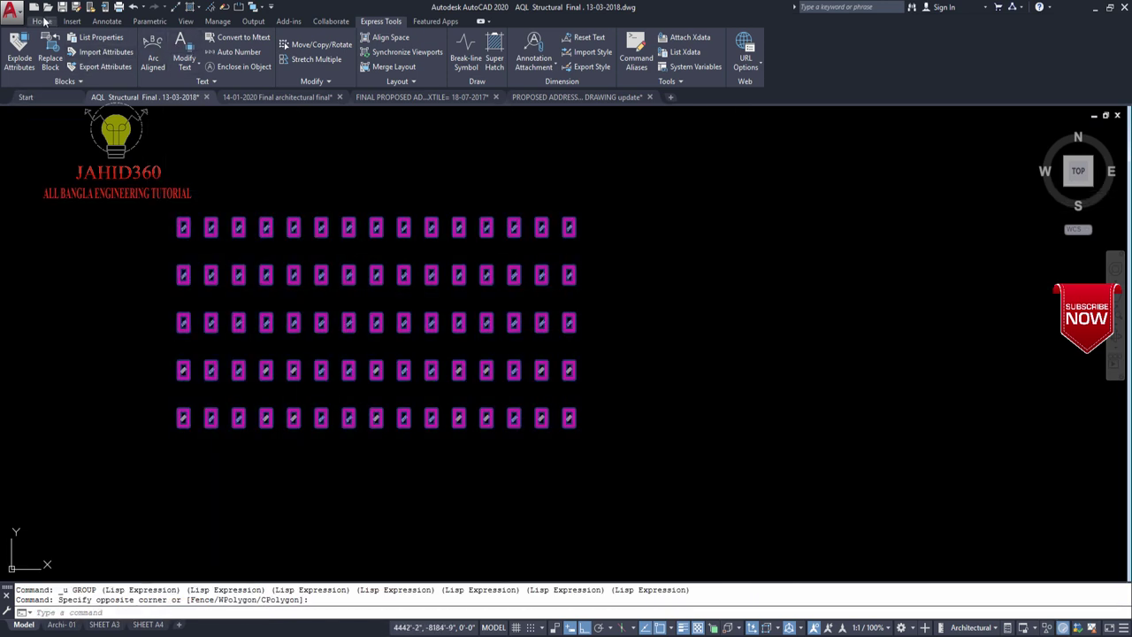
# - Copy the selected grid and place the duplicate set to the right of the original
pyautogui.click(43, 20)
pyautogui.click(154, 53)
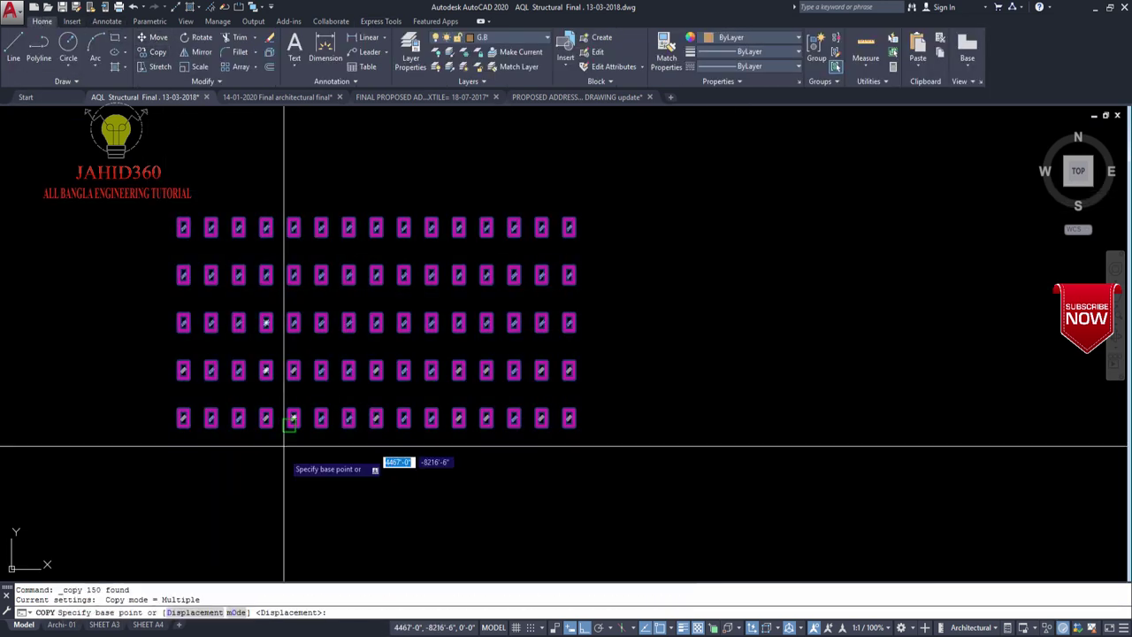
pyautogui.click(206, 486)
pyautogui.moveTo(702, 568); pyautogui.dragTo(492, 541, button='middle')
pyautogui.click(520, 528)
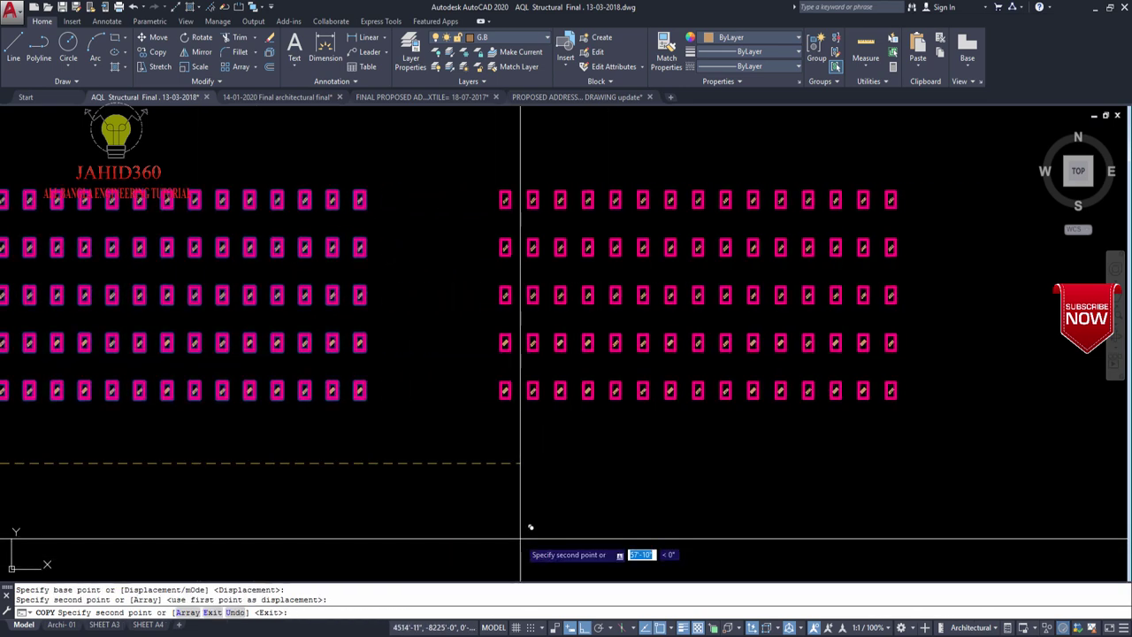
pyautogui.press('Escape')
pyautogui.moveTo(419, 432); pyautogui.dragTo(490, 415, button='middle')
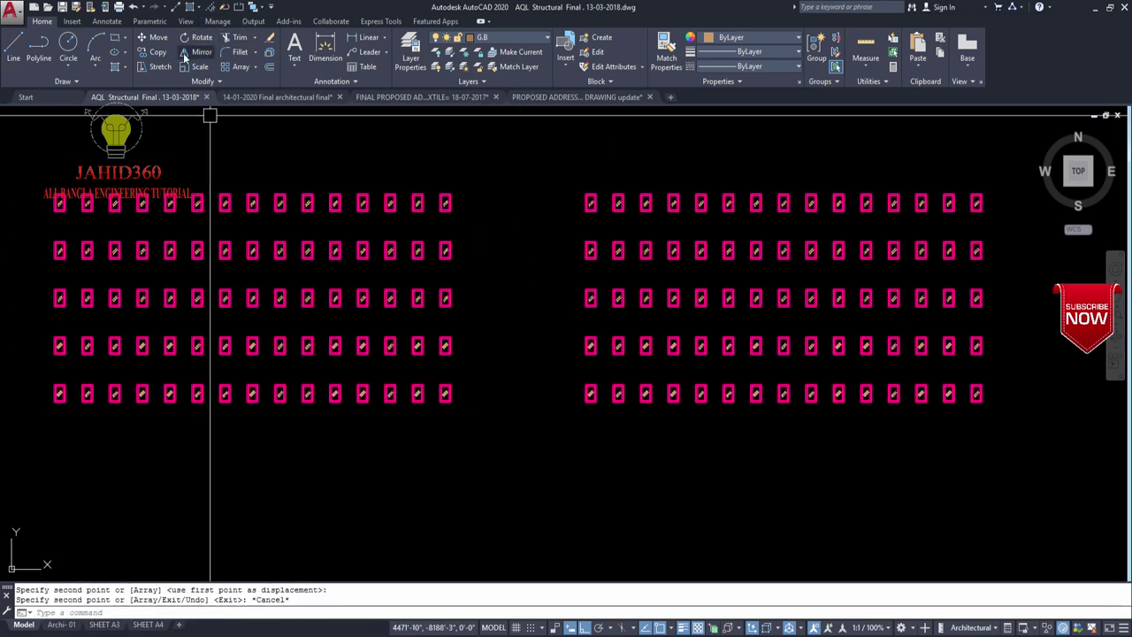
pyautogui.click(381, 22)
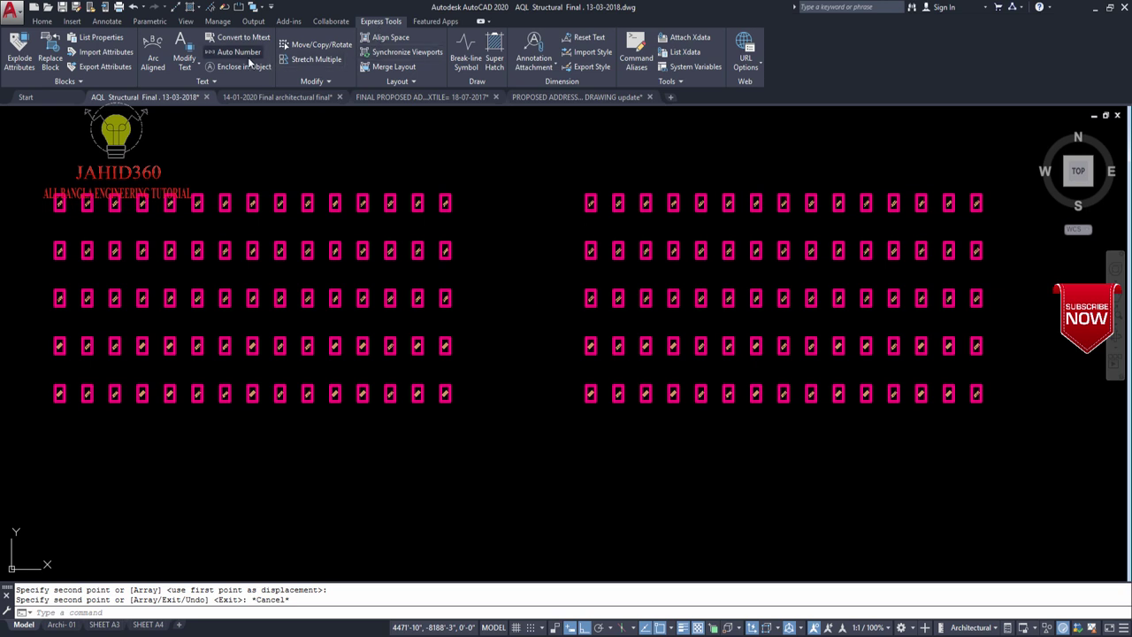
# - Start Auto Number and fence-select the left grid's 75 tags, snaking through all five rows
pyautogui.click(223, 52)
pyautogui.write('F')
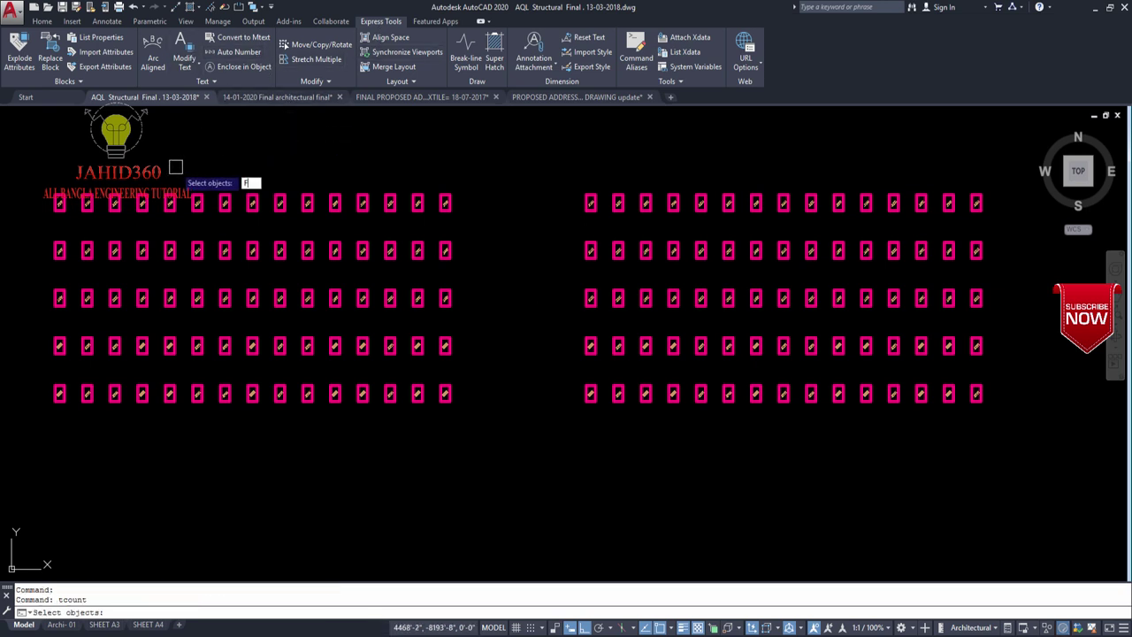
pyautogui.press('Return')
pyautogui.scroll(1, 115, 208)
pyautogui.scroll(3, 117, 204)
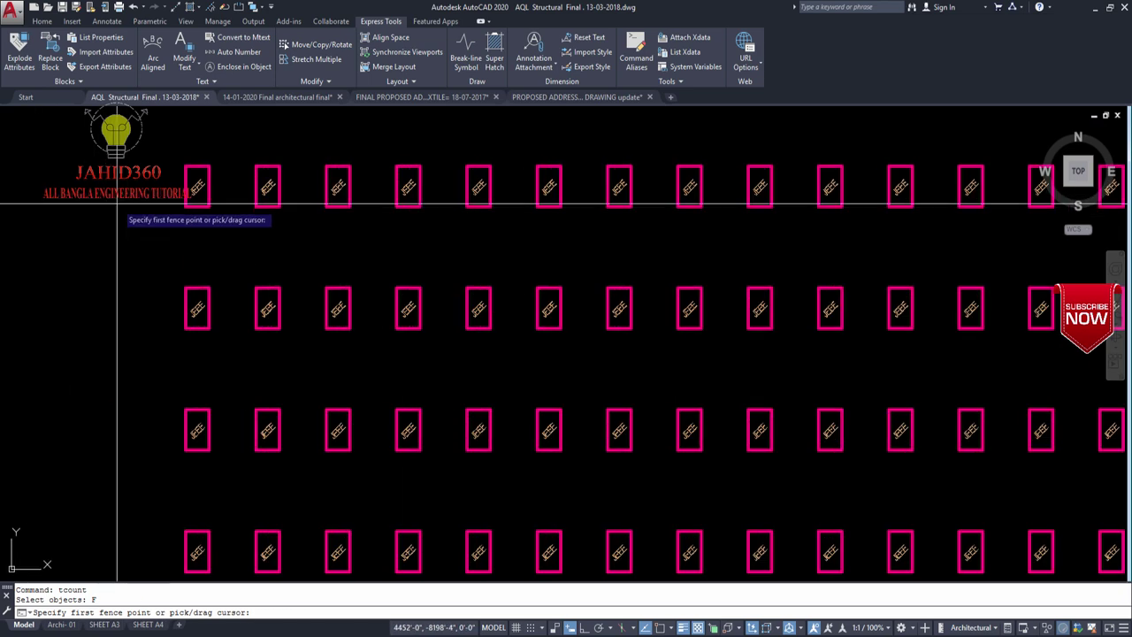
pyautogui.scroll(-4, 117, 204)
pyautogui.click(118, 204)
pyautogui.scroll(4, 489, 201)
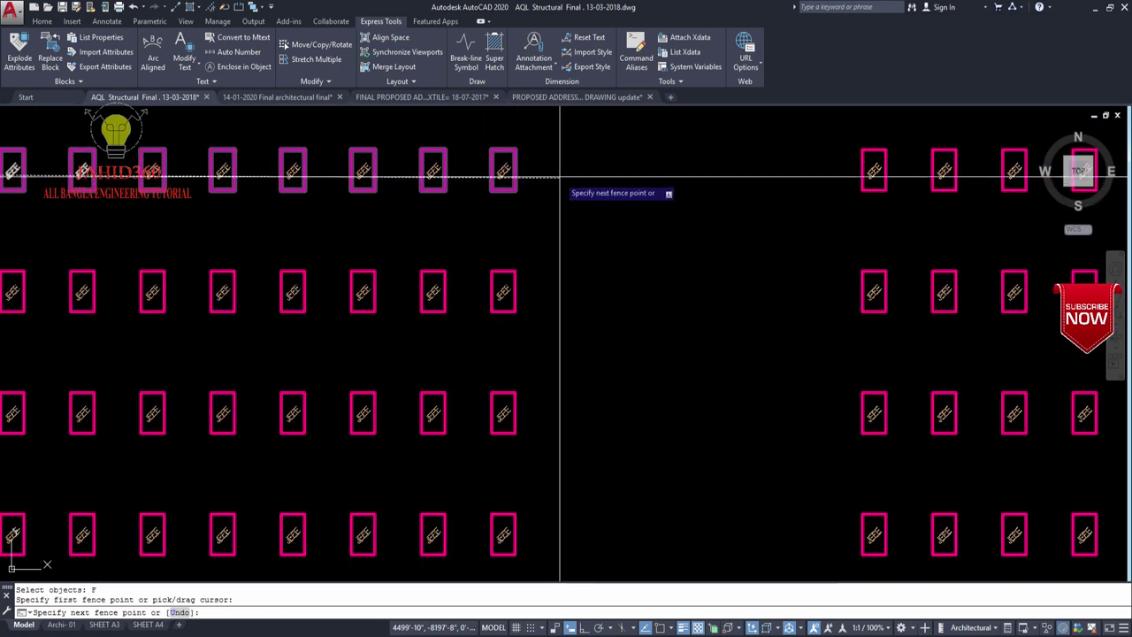
pyautogui.click(564, 169)
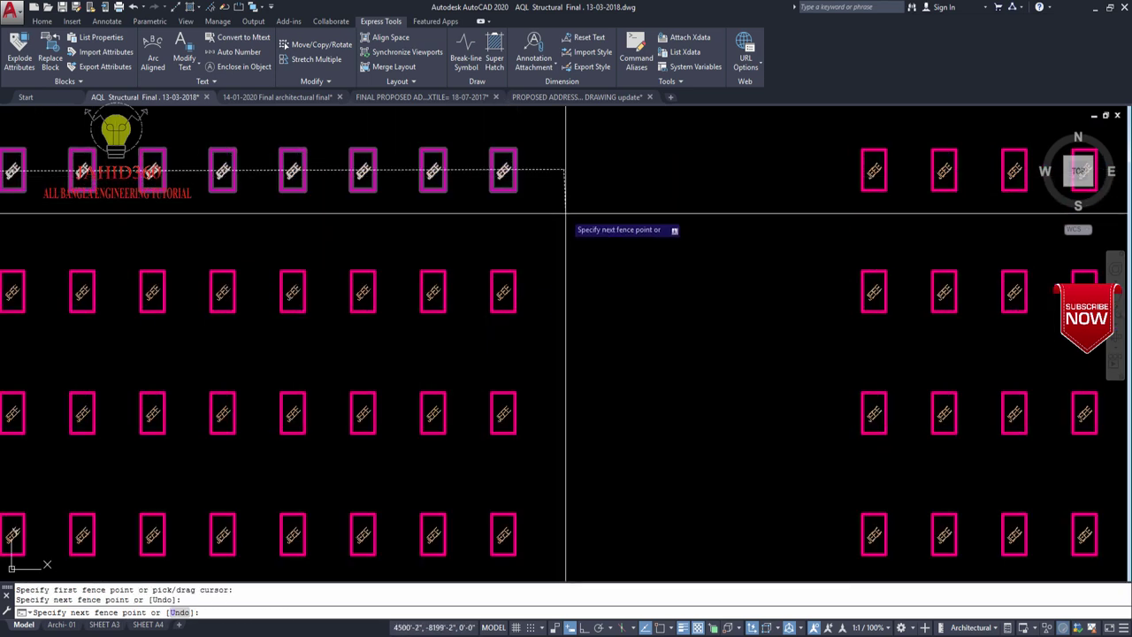
pyautogui.click(561, 291)
pyautogui.scroll(-4, 561, 290)
pyautogui.scroll(1, 70, 315)
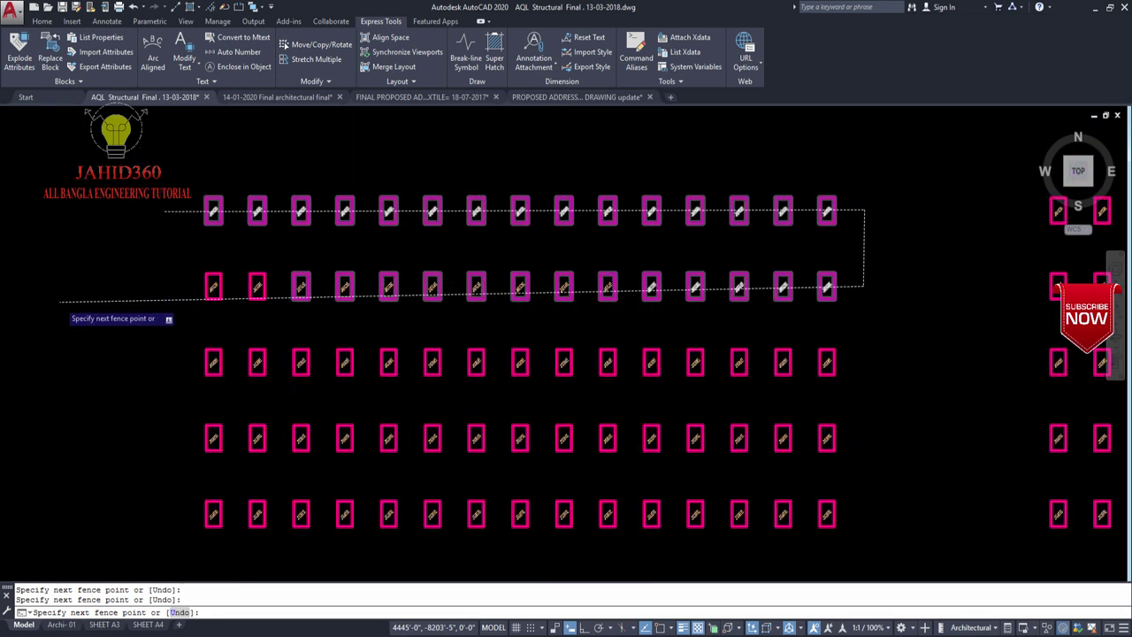
pyautogui.scroll(2, 63, 280)
pyautogui.scroll(-2, 63, 283)
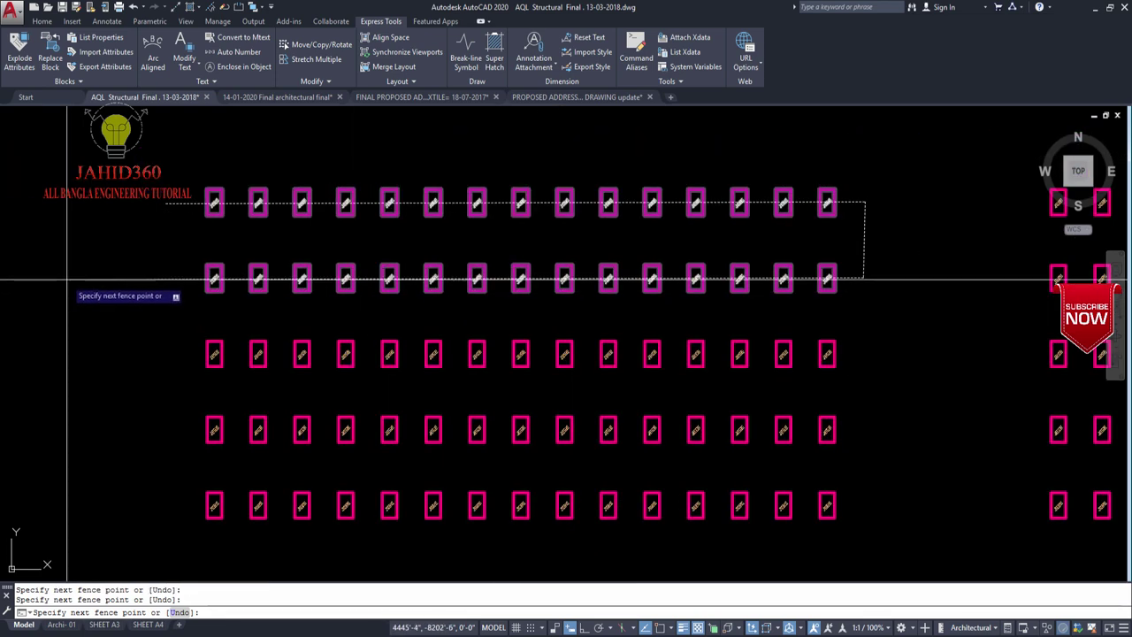
pyautogui.click(67, 281)
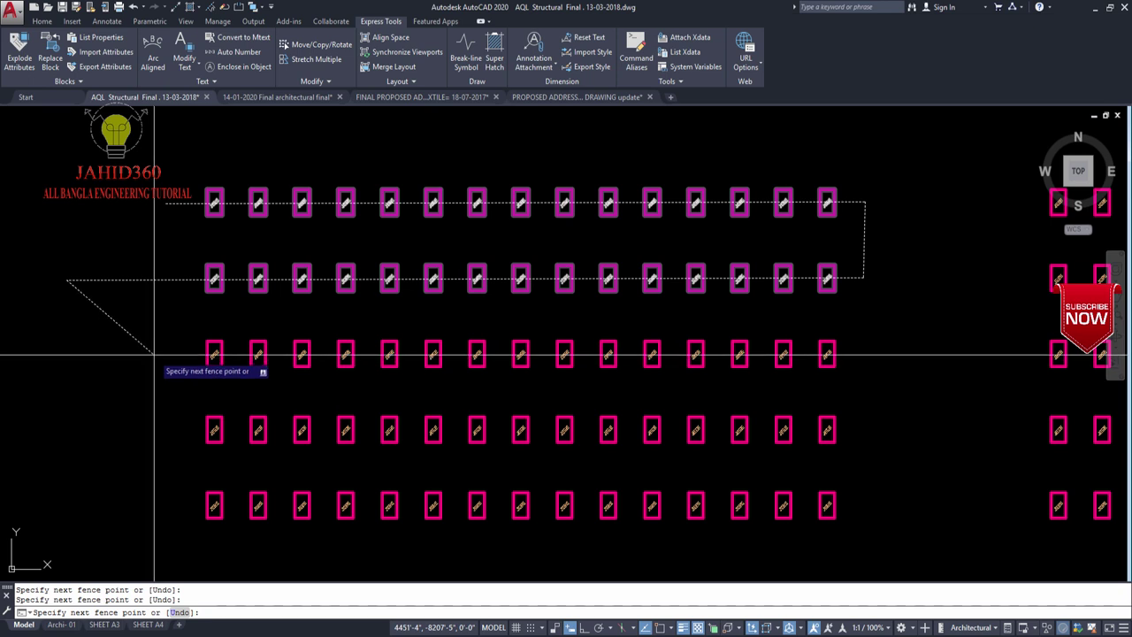
pyautogui.click(902, 357)
pyautogui.moveTo(899, 434); pyautogui.dragTo(882, 365, button='middle')
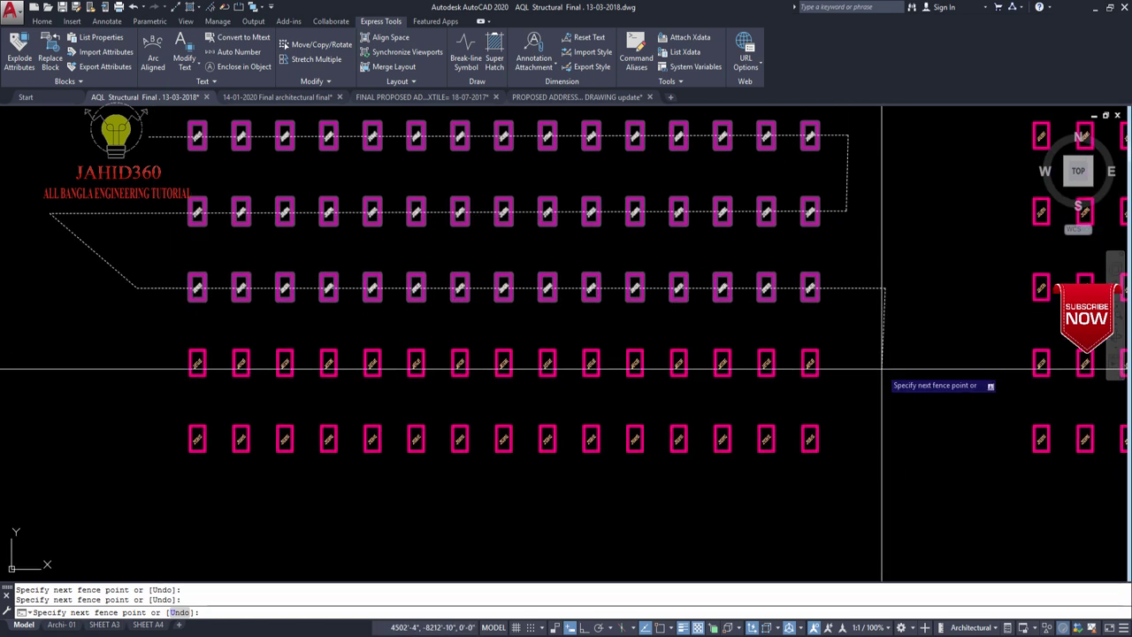
pyautogui.click(882, 363)
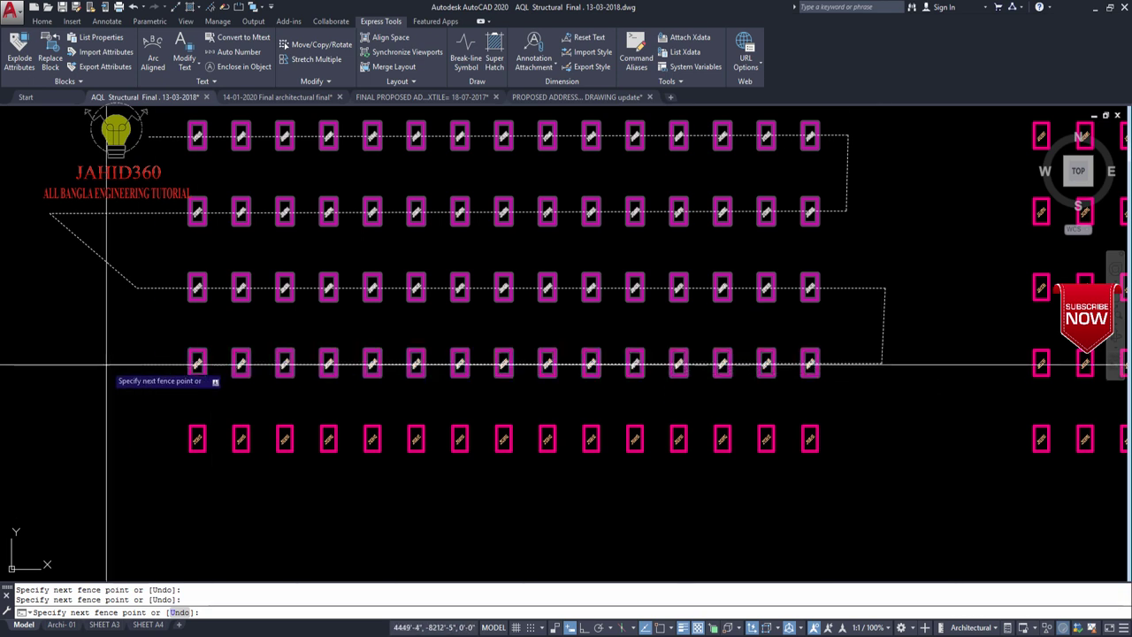
pyautogui.click(86, 362)
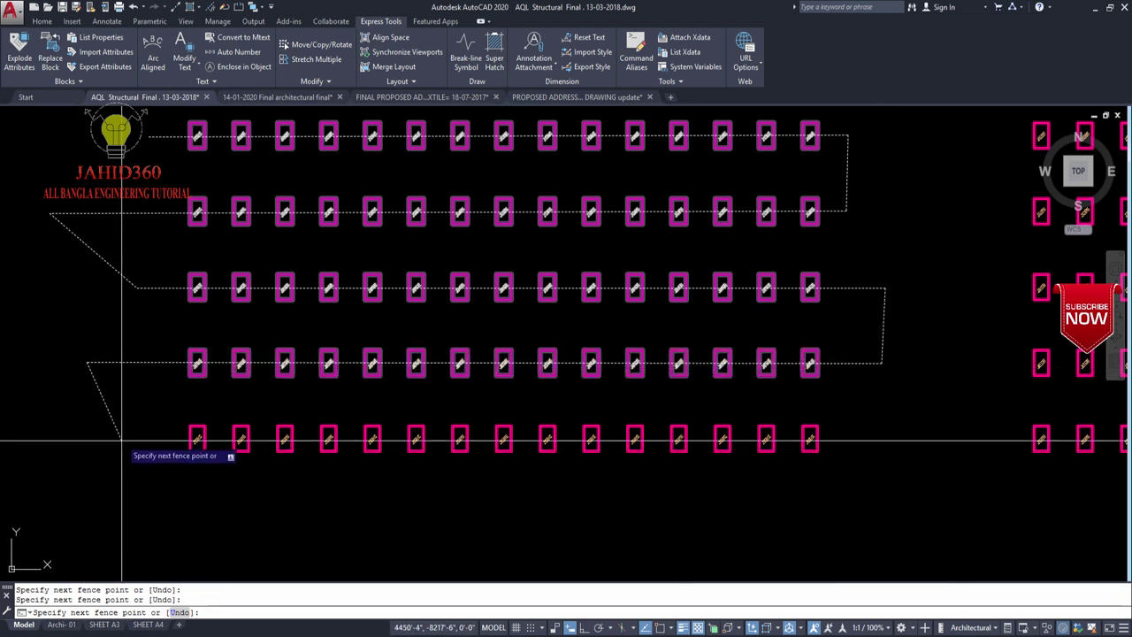
pyautogui.click(122, 437)
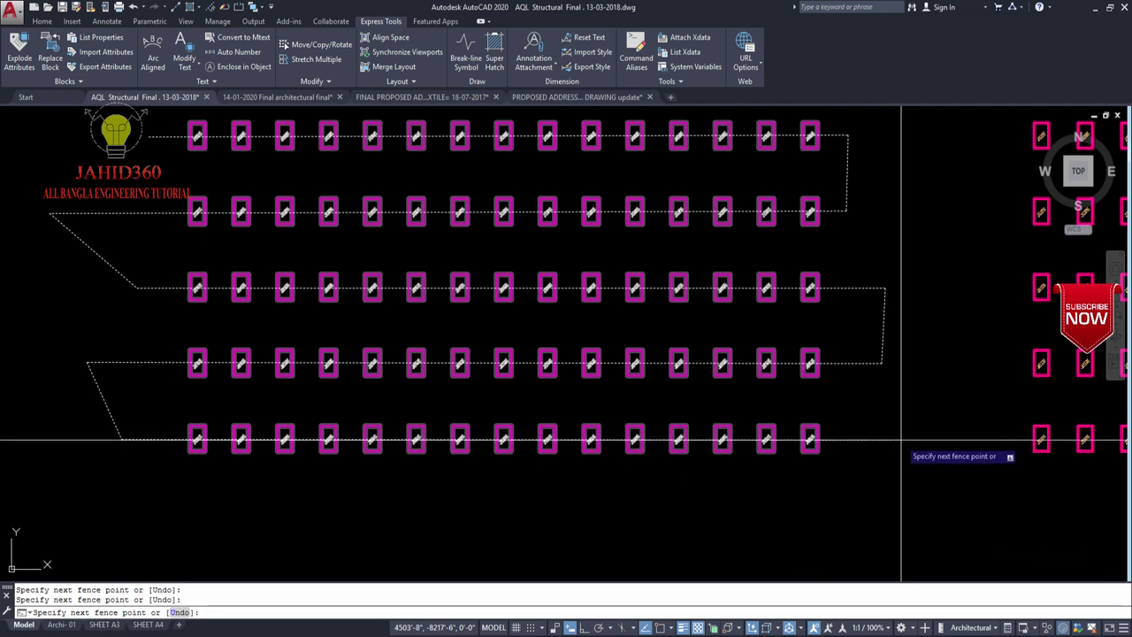
pyautogui.click(901, 439)
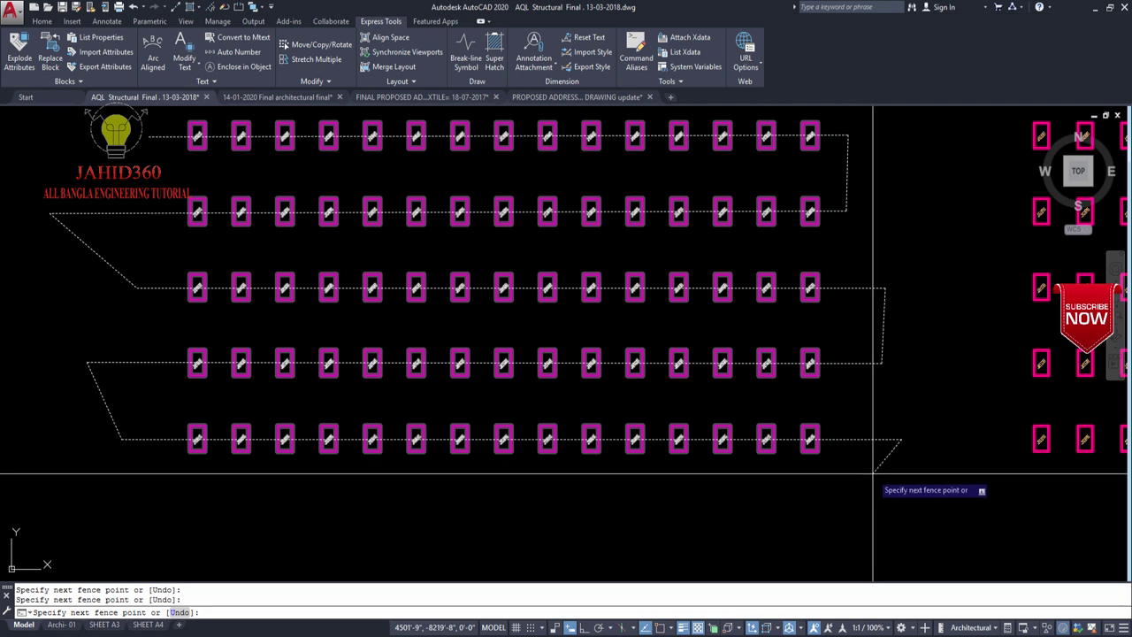
pyautogui.press('Return')
pyautogui.press('Return')
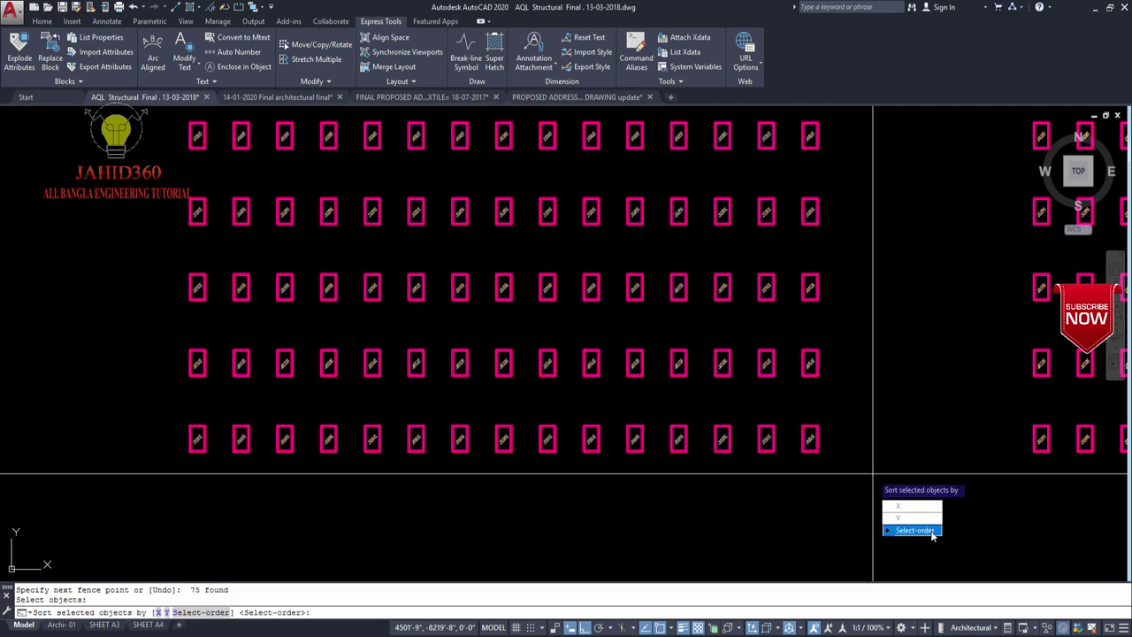
# - Number the tags in selection order from 1 by 1, replacing the J in each
pyautogui.click(928, 531)
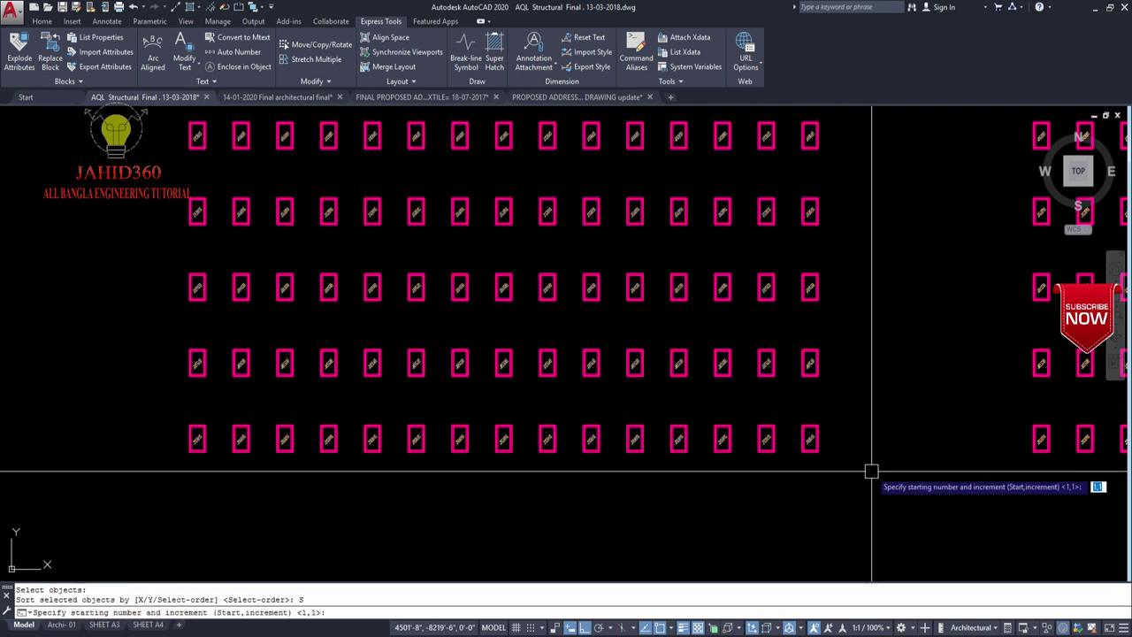
pyautogui.press('Return')
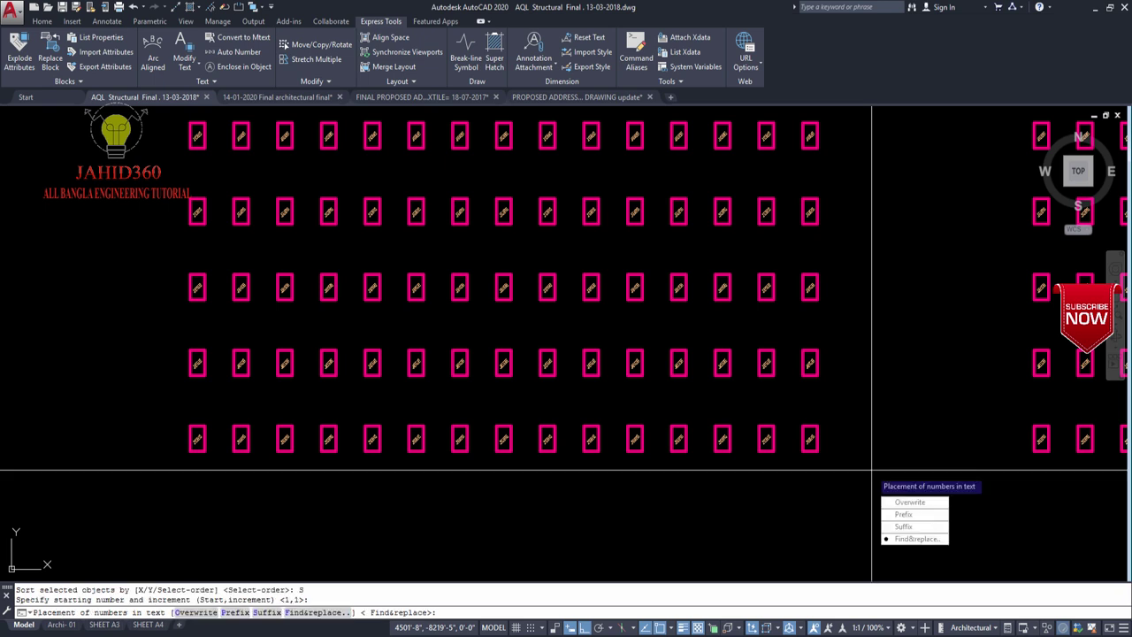
pyautogui.click(912, 539)
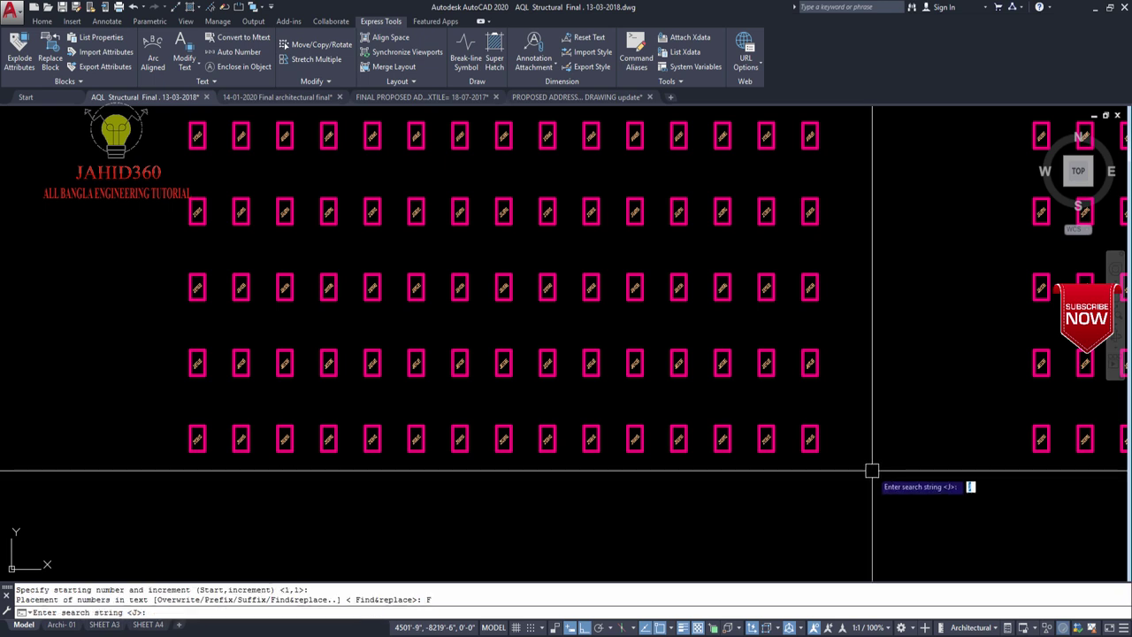
pyautogui.press('Return')
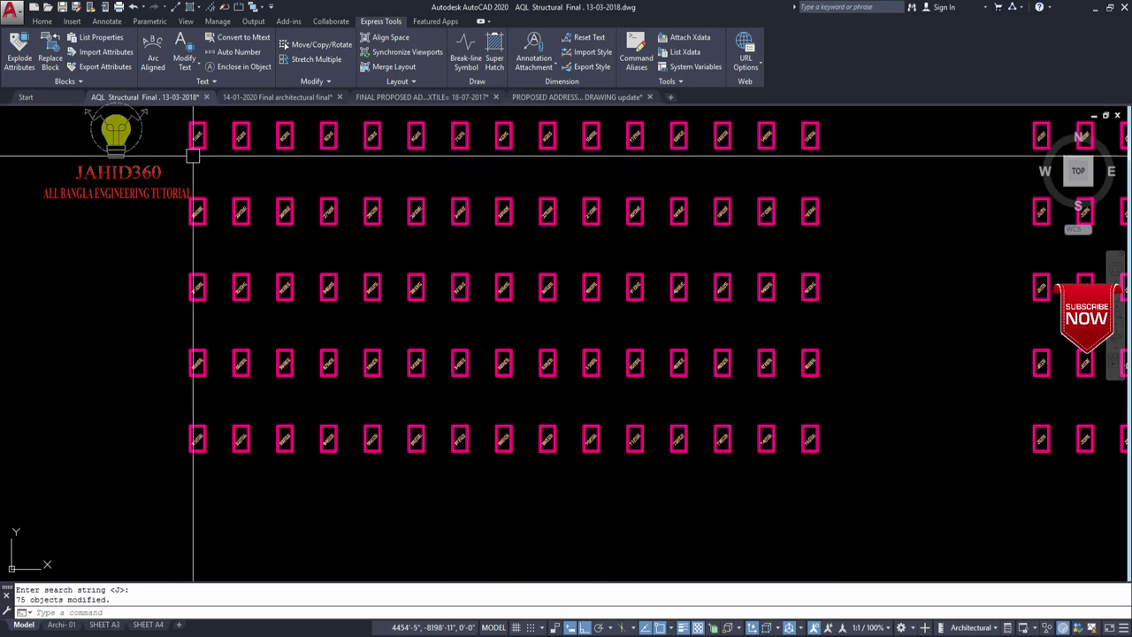
pyautogui.scroll(5, 192, 155)
pyautogui.scroll(-4, 171, 301)
pyautogui.scroll(4, 726, 304)
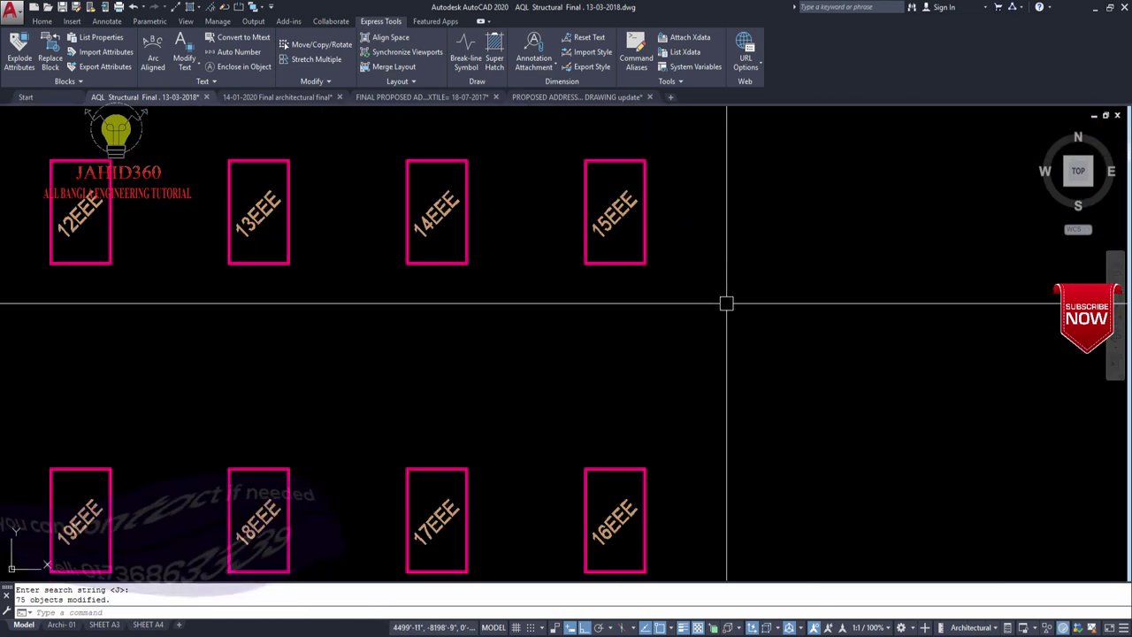
pyautogui.moveTo(726, 303); pyautogui.dragTo(652, 215, button='middle')
pyautogui.scroll(-4, 594, 425)
pyautogui.scroll(1, 687, 336)
pyautogui.scroll(4, 182, 312)
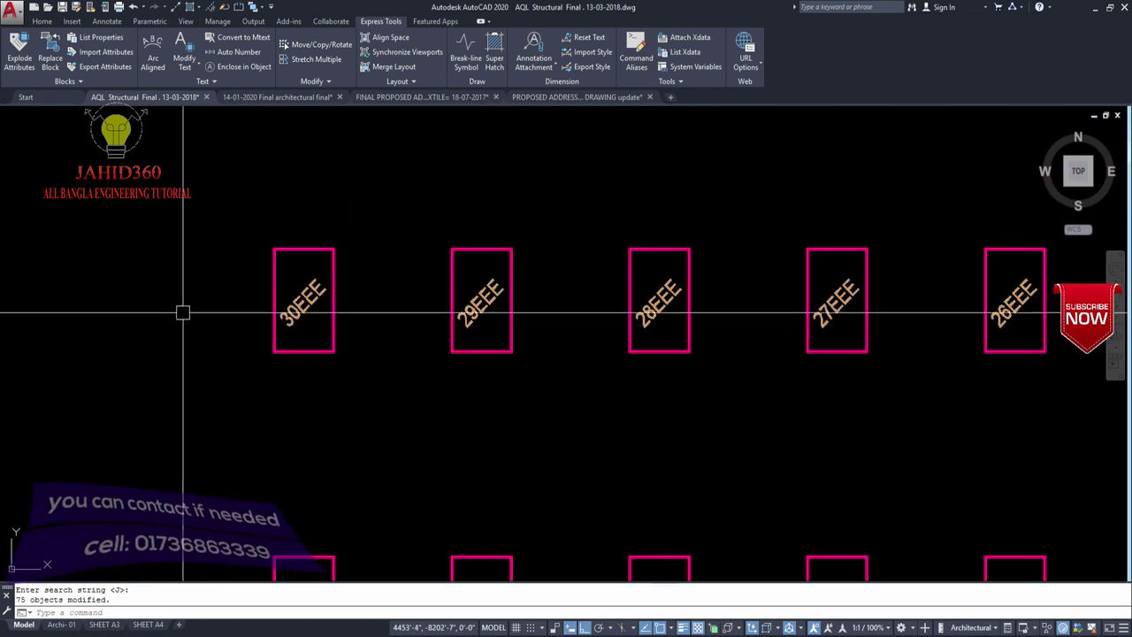
pyautogui.moveTo(182, 312); pyautogui.dragTo(283, 220, button='middle')
pyautogui.scroll(-4, 321, 309)
pyautogui.scroll(-1, 753, 340)
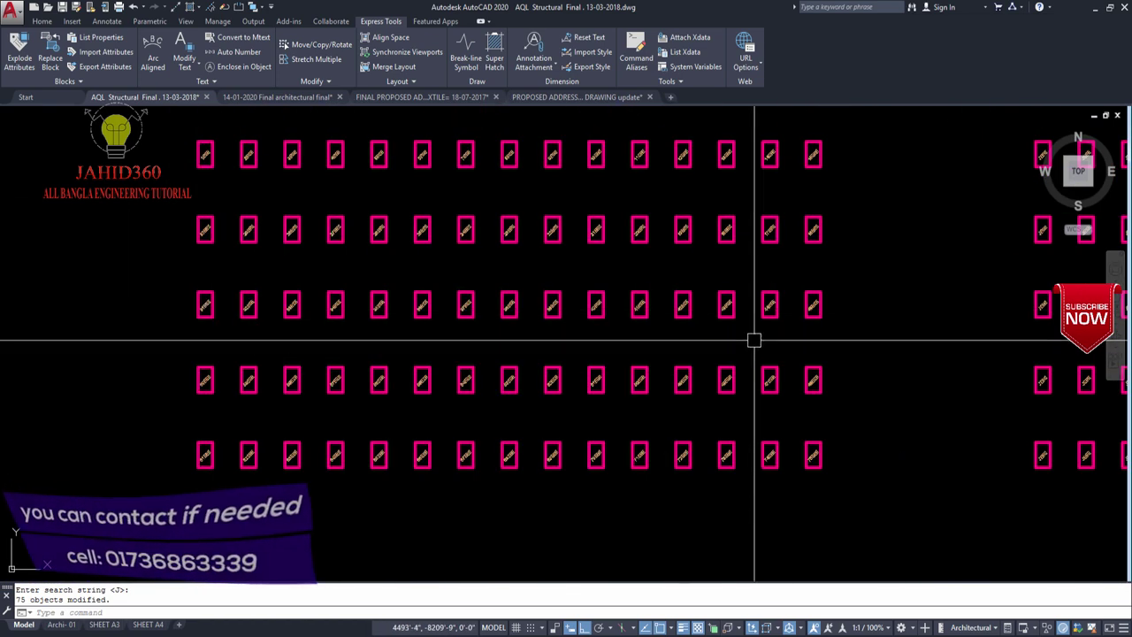
pyautogui.scroll(3, 753, 340)
pyautogui.moveTo(685, 427); pyautogui.dragTo(684, 238, button='middle')
pyautogui.scroll(-2, 658, 395)
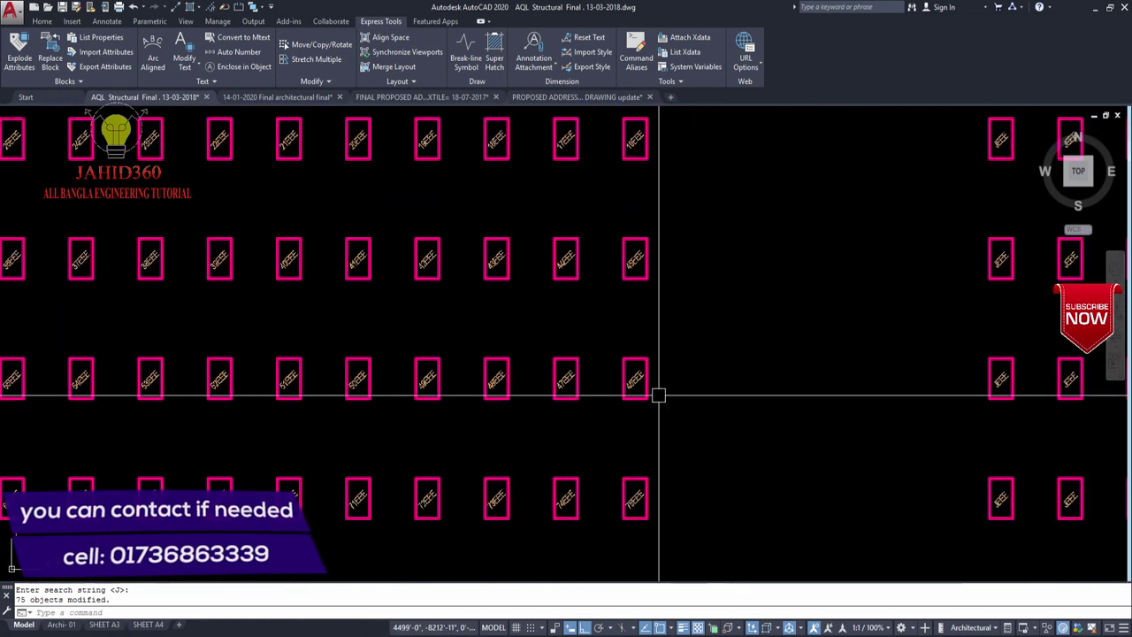
pyautogui.scroll(-1, 659, 395)
pyautogui.scroll(5, 109, 336)
pyautogui.scroll(-1, 141, 322)
pyautogui.scroll(-3, 179, 309)
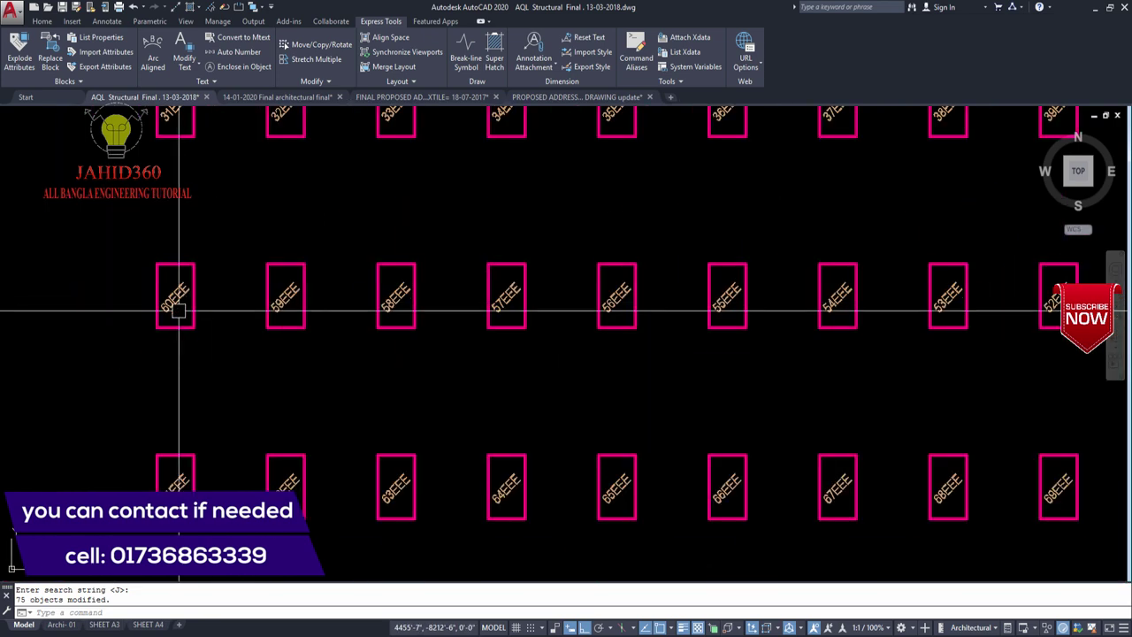
pyautogui.scroll(-2, 179, 310)
pyautogui.scroll(5, 185, 379)
pyautogui.scroll(-6, 346, 374)
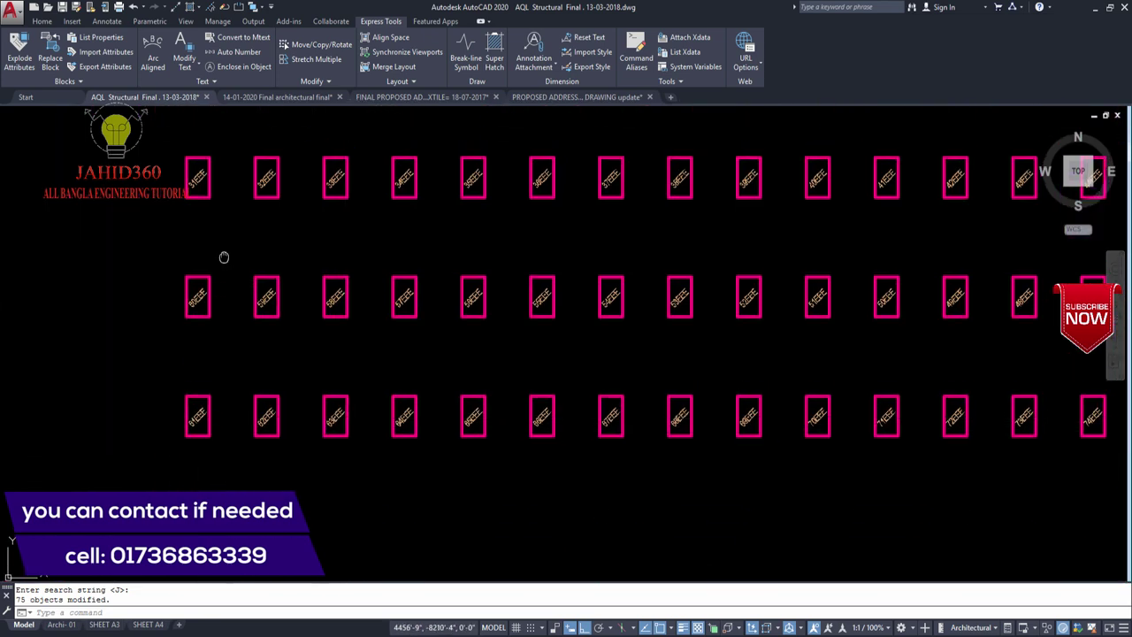
pyautogui.scroll(4, 203, 276)
pyautogui.scroll(-2, 200, 359)
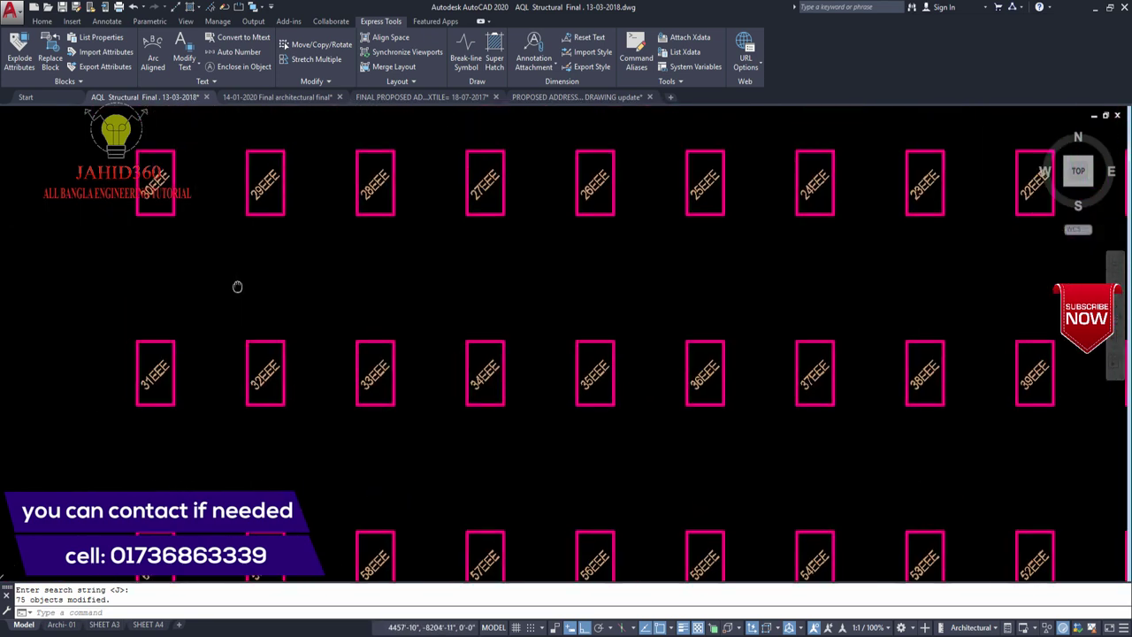
pyautogui.moveTo(237, 285); pyautogui.dragTo(222, 321, button='middle')
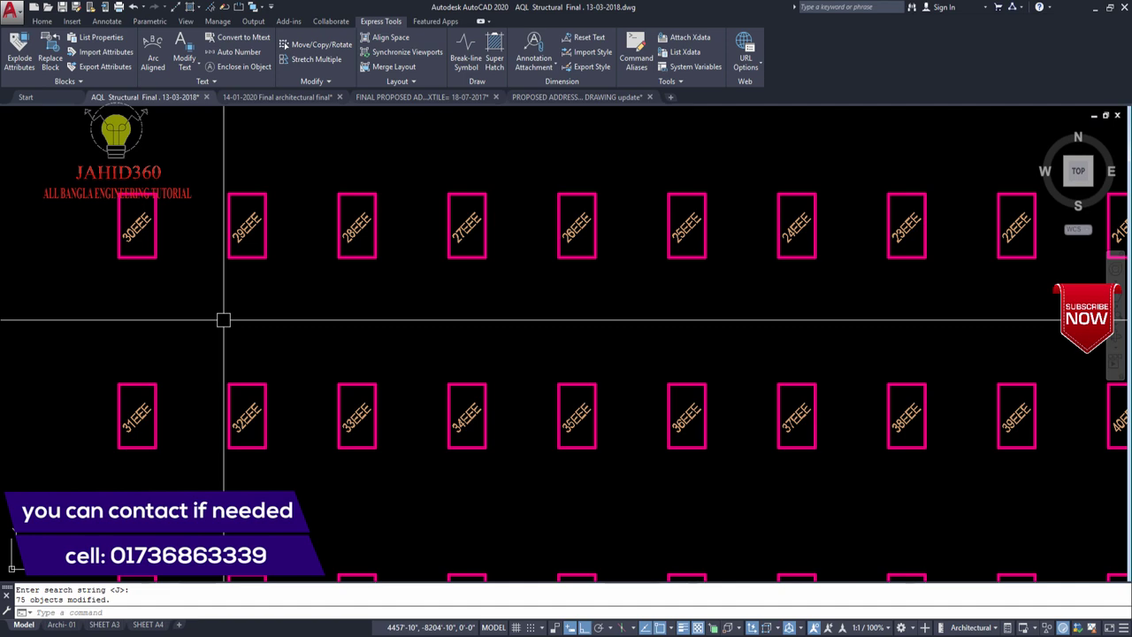
pyautogui.scroll(-4, 228, 281)
pyautogui.scroll(6, 724, 487)
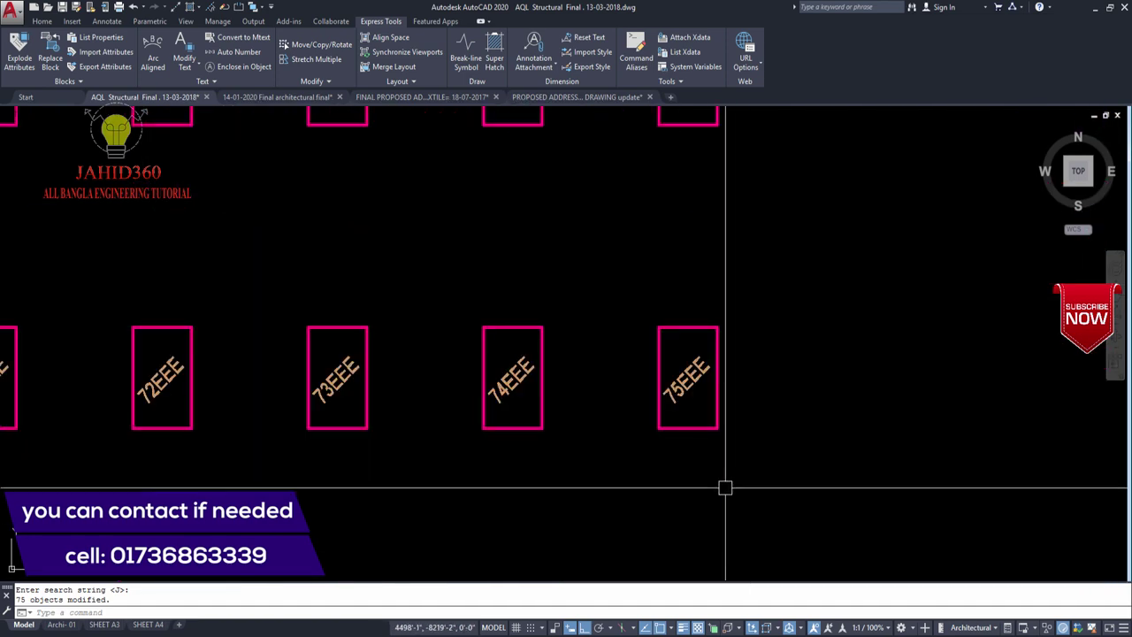
pyautogui.moveTo(725, 487); pyautogui.dragTo(462, 409, button='middle')
pyautogui.scroll(-5, 492, 399)
pyautogui.scroll(-1, 417, 414)
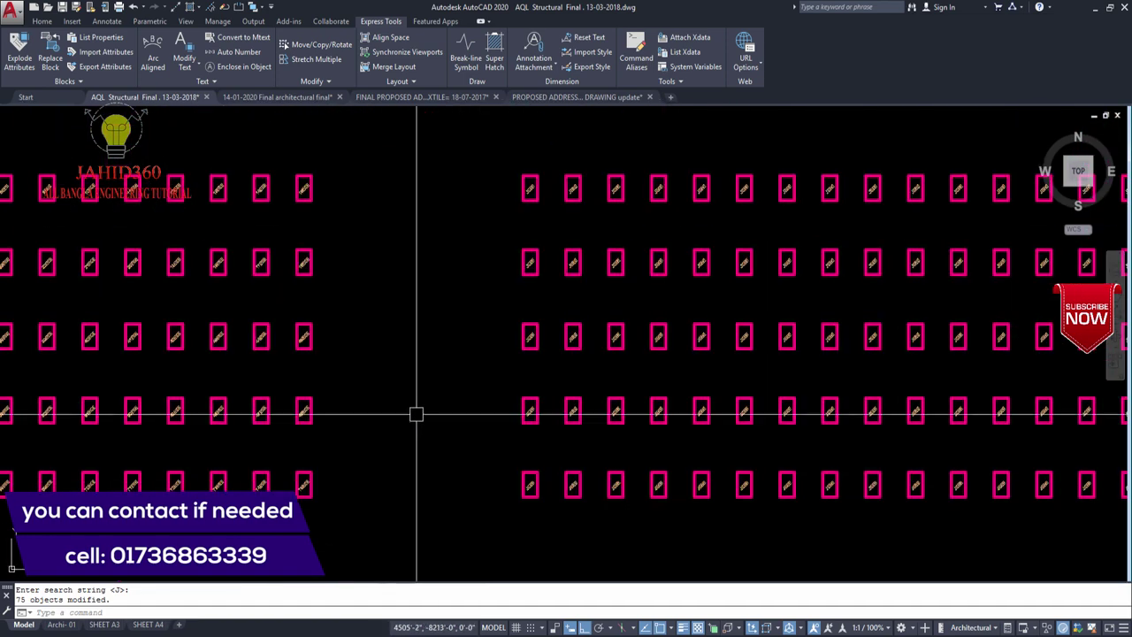
pyautogui.scroll(2, 510, 189)
pyautogui.scroll(6, 555, 189)
pyautogui.scroll(-6, 563, 188)
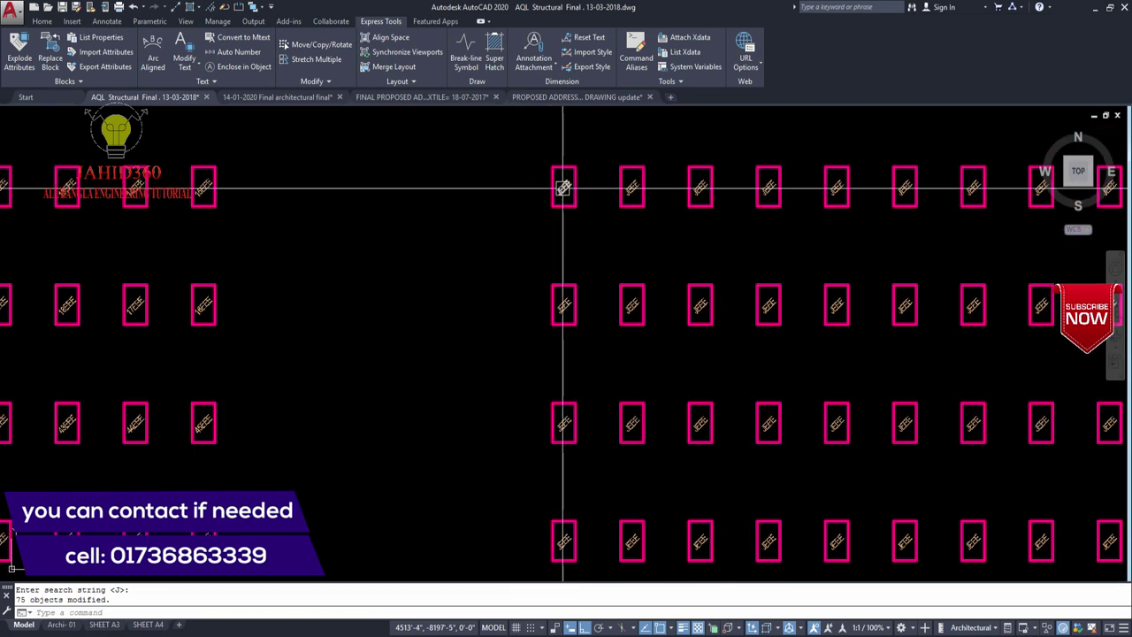
pyautogui.moveTo(563, 188); pyautogui.dragTo(397, 203, button='middle')
pyautogui.scroll(-3, 386, 227)
pyautogui.scroll(-2, 386, 227)
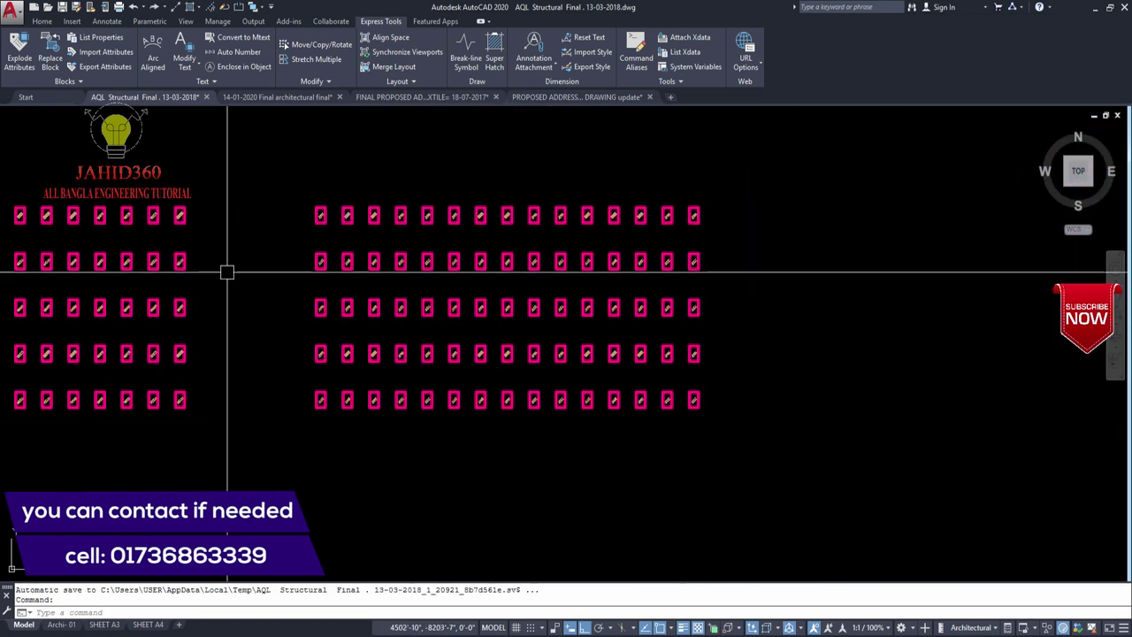
# - Run TCOUNT and fence-select the right grid's 75 labels, row by row in snaking order
pyautogui.write('tcount')
pyautogui.press('Return')
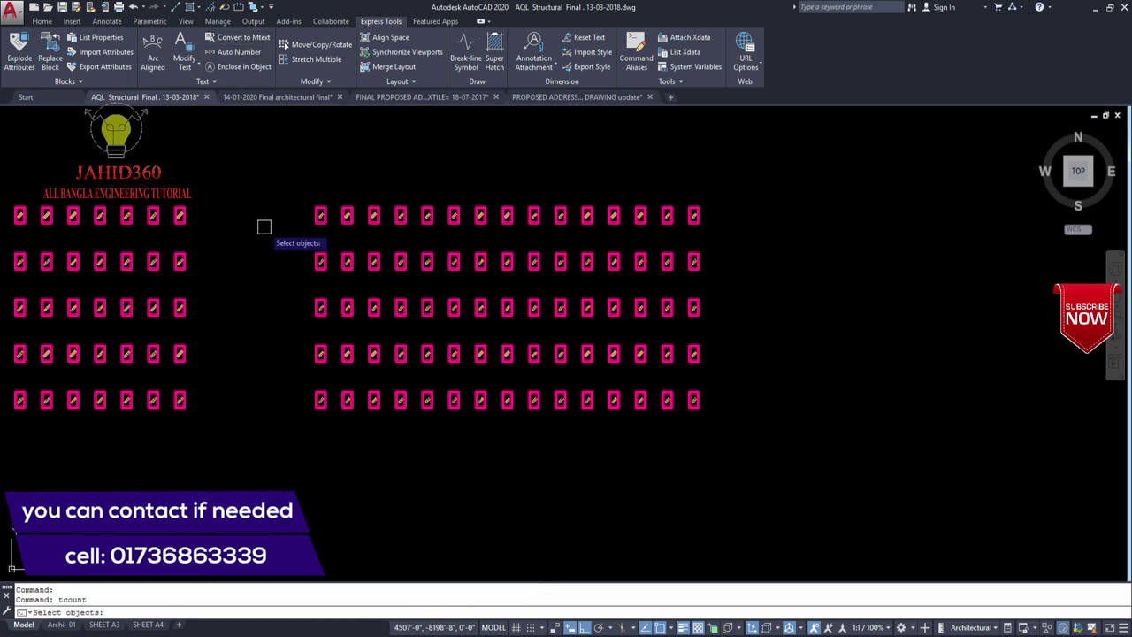
pyautogui.write('F')
pyautogui.press('Return')
pyautogui.scroll(1, 257, 223)
pyautogui.scroll(1, 228, 214)
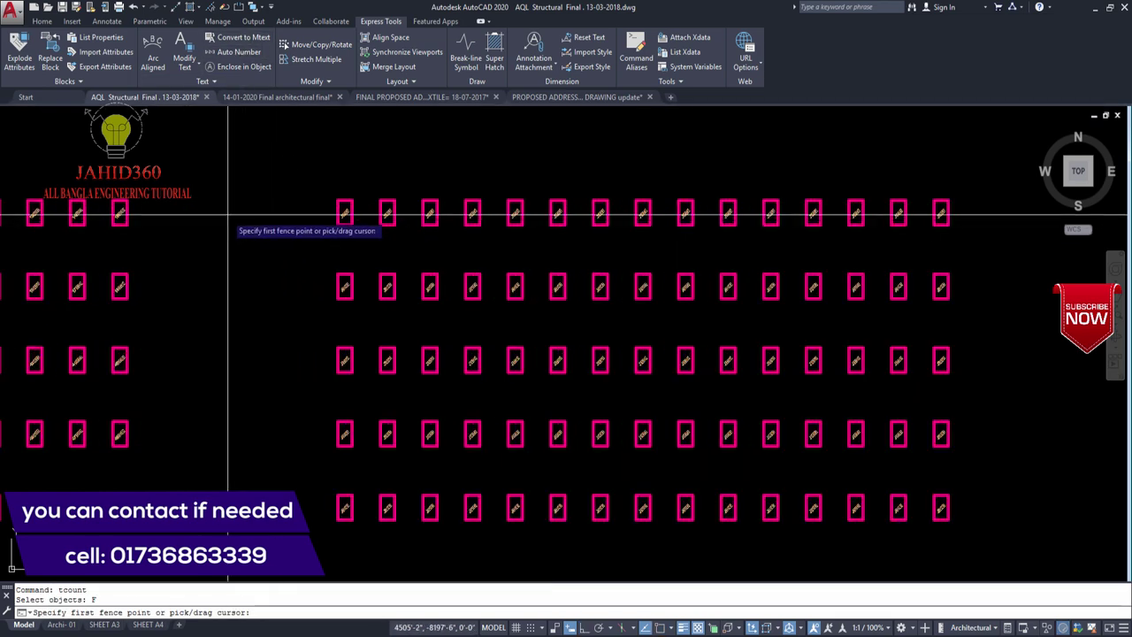
pyautogui.click(225, 214)
pyautogui.scroll(-3, 225, 216)
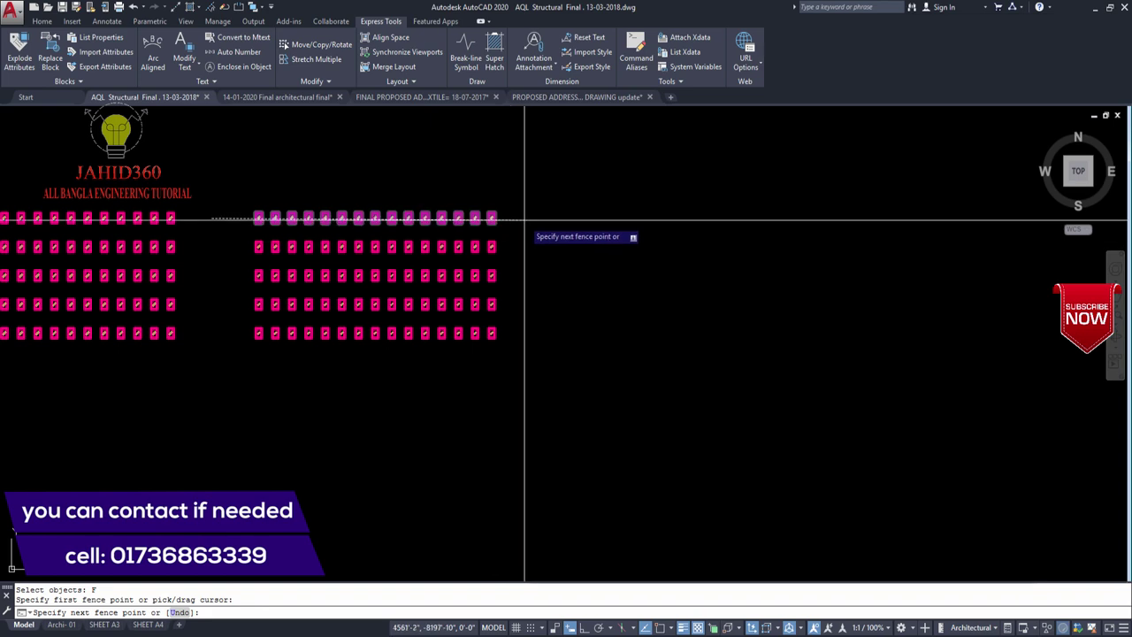
pyautogui.click(529, 217)
pyautogui.scroll(2, 528, 221)
pyautogui.click(509, 239)
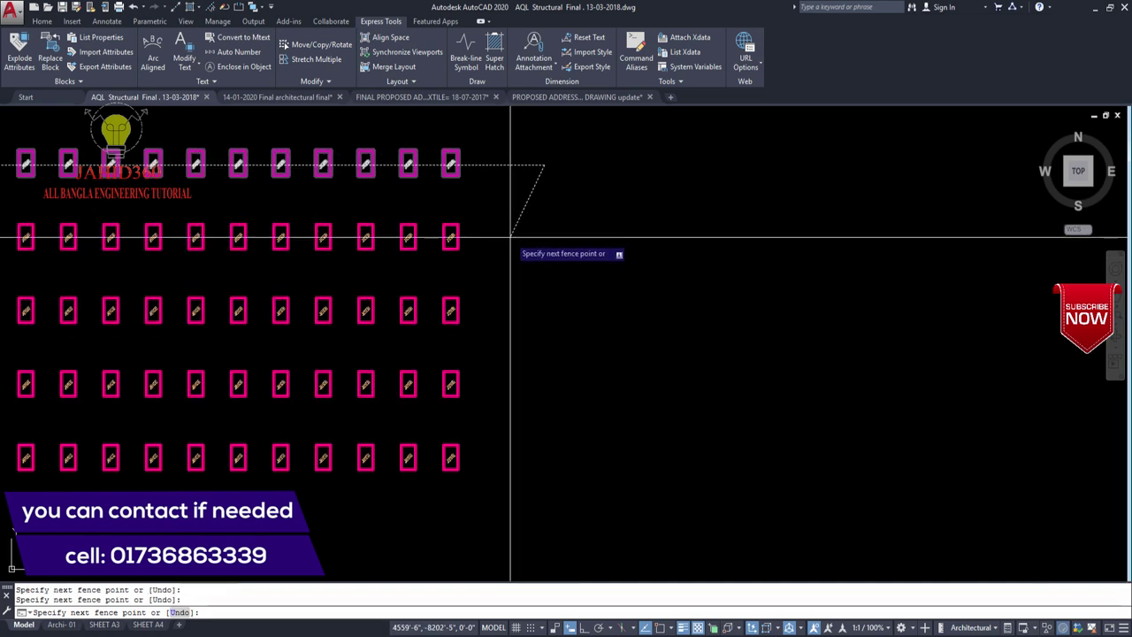
pyautogui.scroll(1, 664, 281)
pyautogui.click(224, 254)
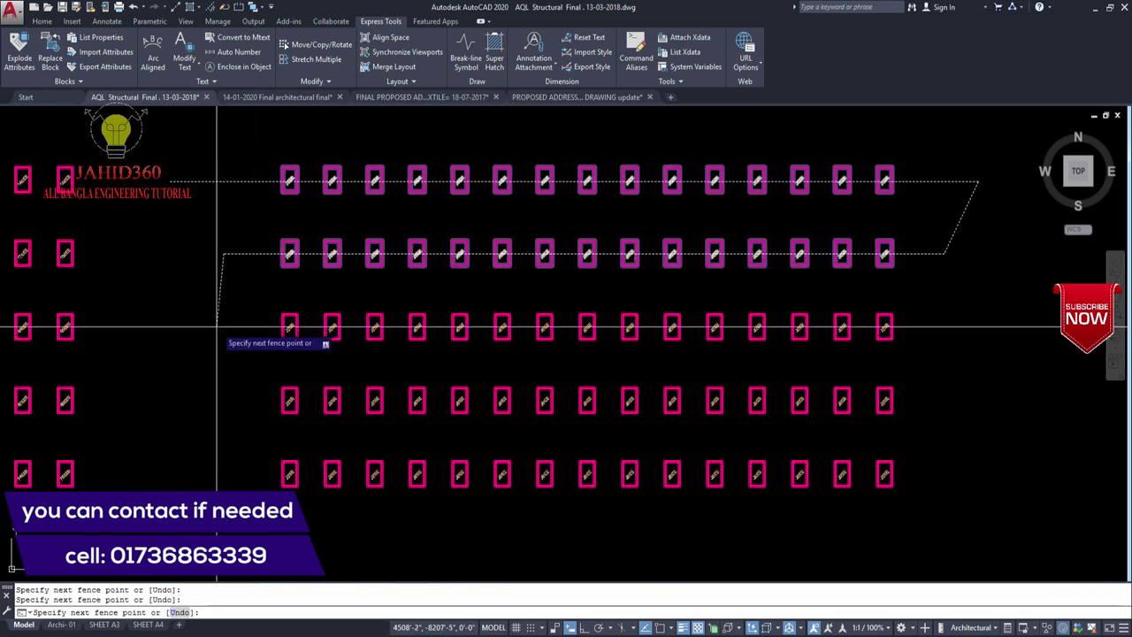
pyautogui.click(215, 329)
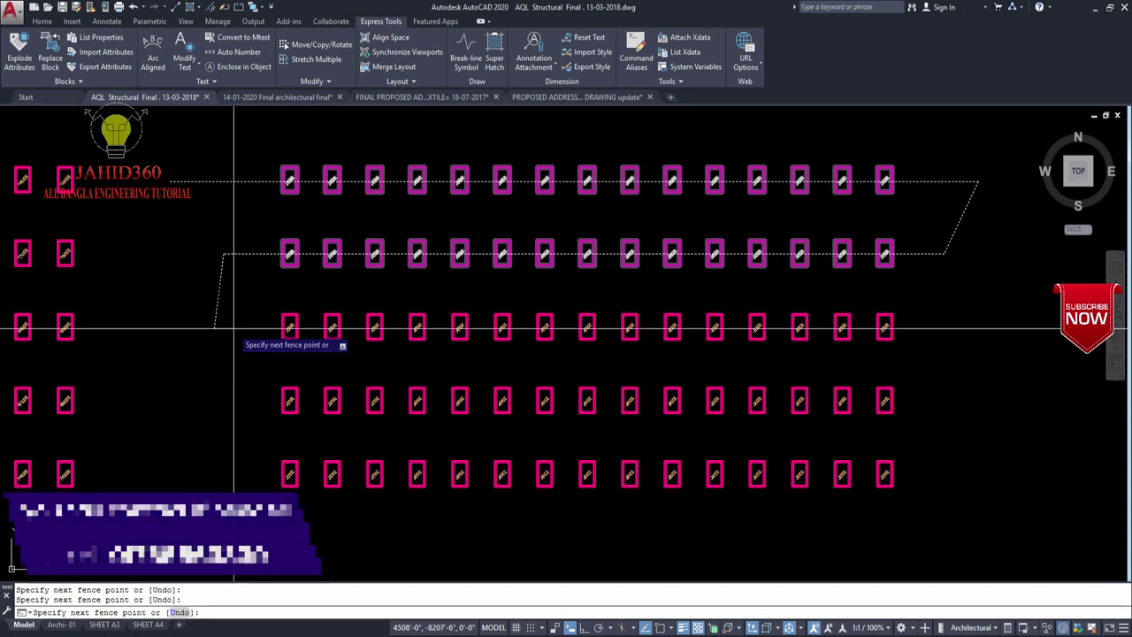
pyautogui.click(979, 329)
pyautogui.click(941, 403)
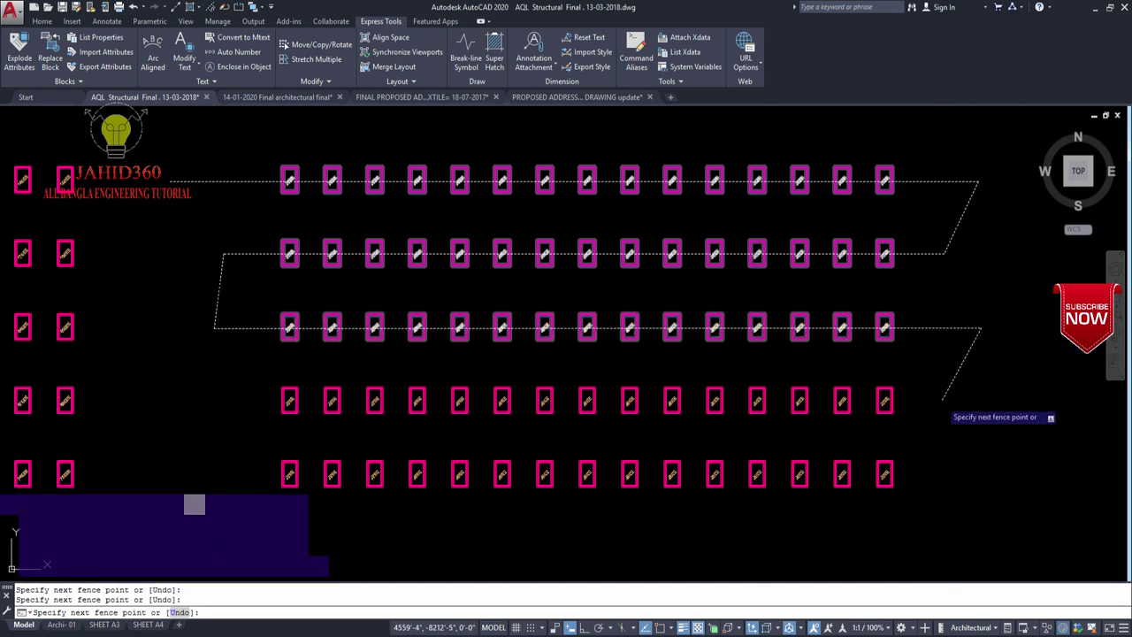
pyautogui.click(170, 403)
pyautogui.click(249, 475)
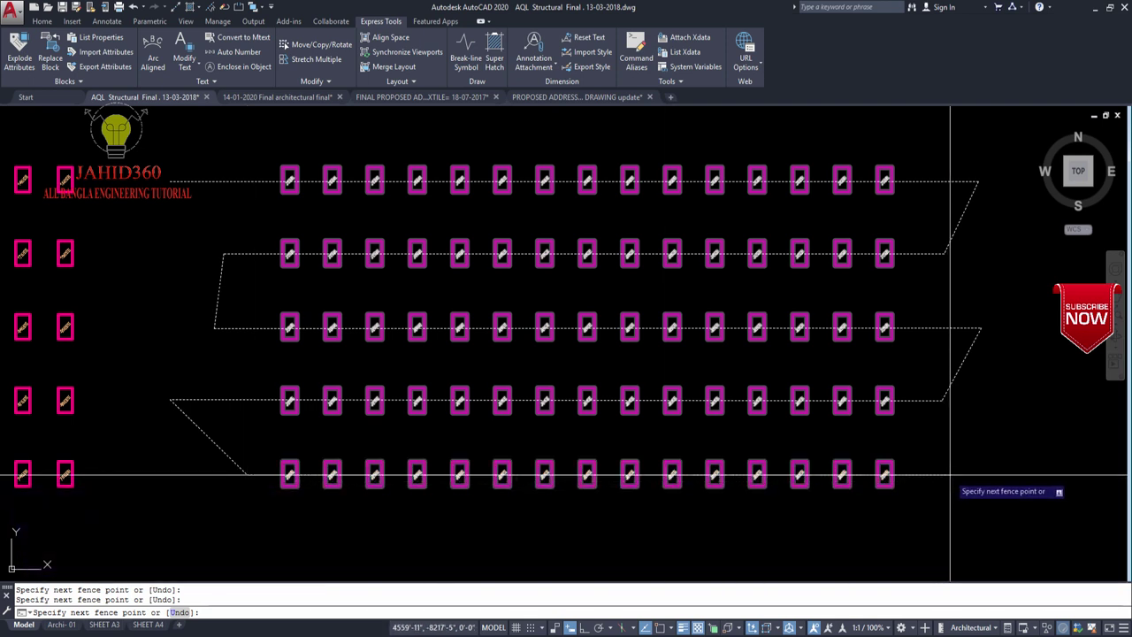
pyautogui.press('Return')
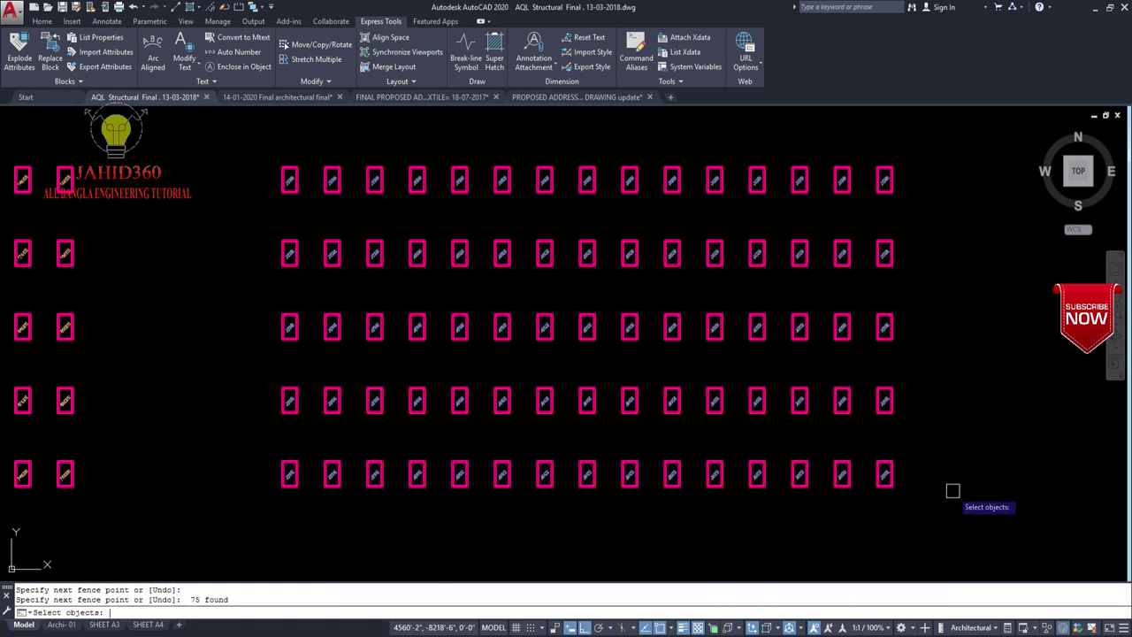
pyautogui.scroll(5, 17, 482)
pyautogui.scroll(-5, 144, 454)
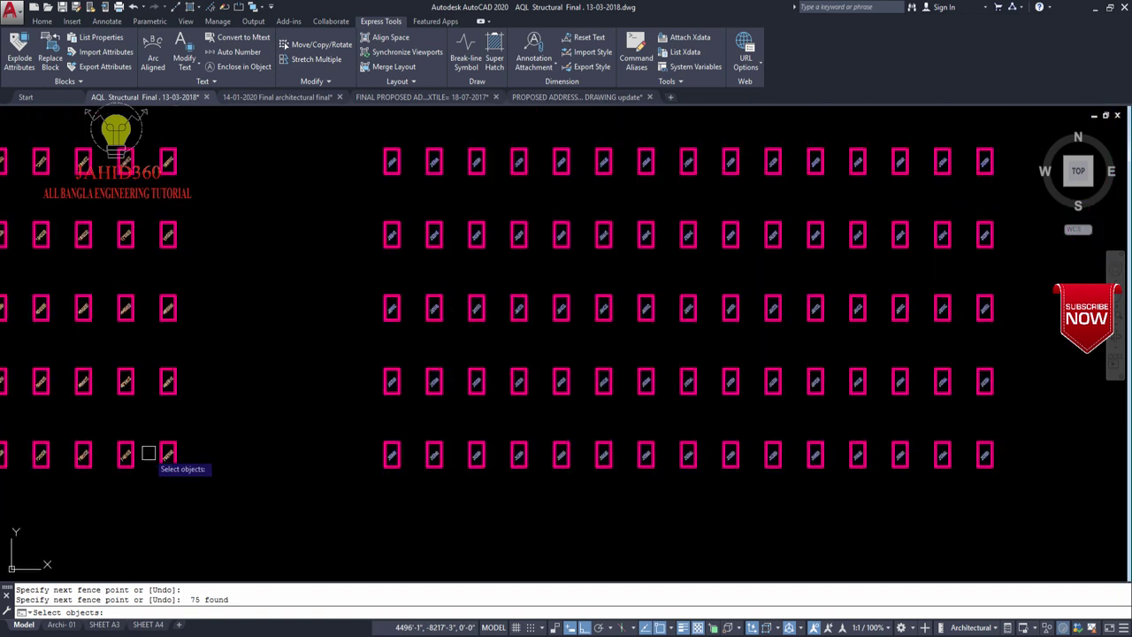
pyautogui.scroll(-2, 194, 458)
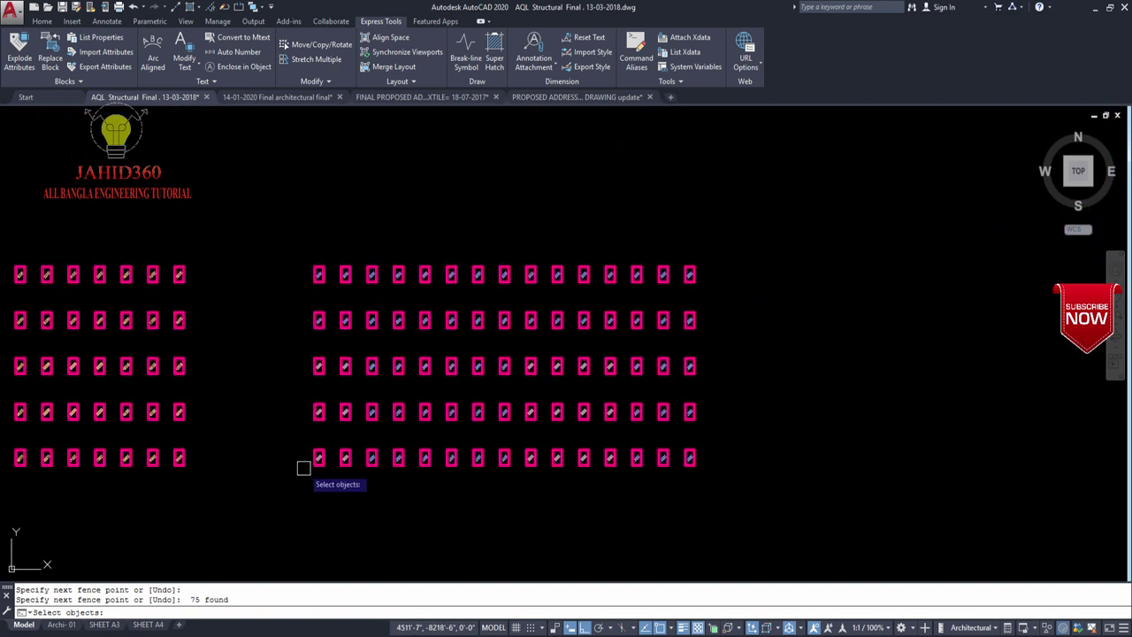
pyautogui.press('Return')
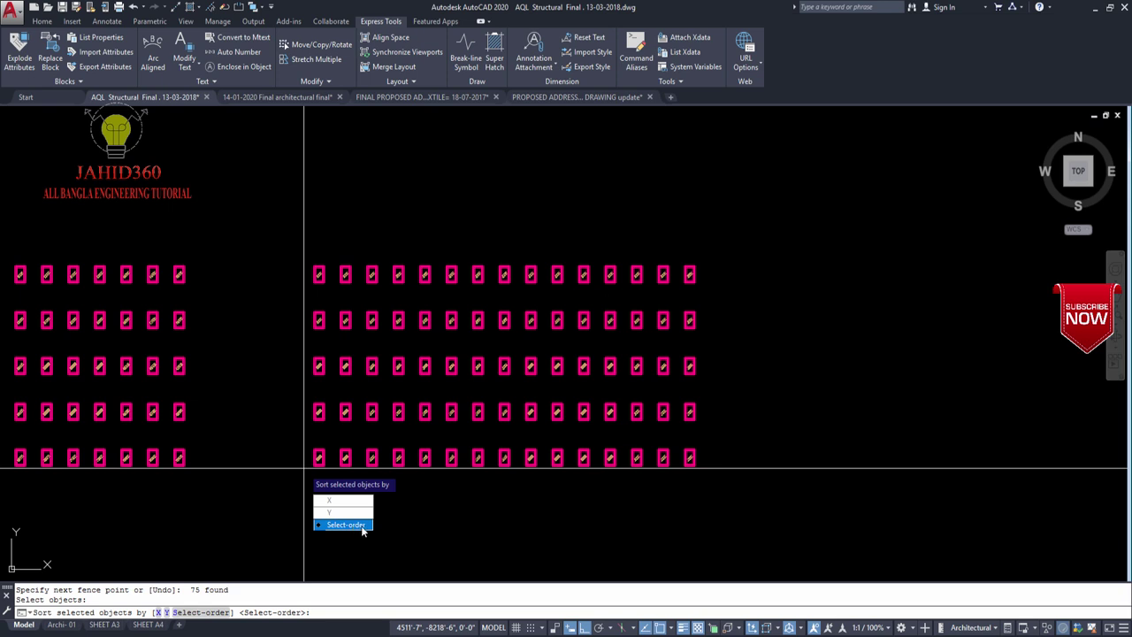
# - Number the labels in selection order starting at 76, increment 1, replacing the J
pyautogui.click(361, 525)
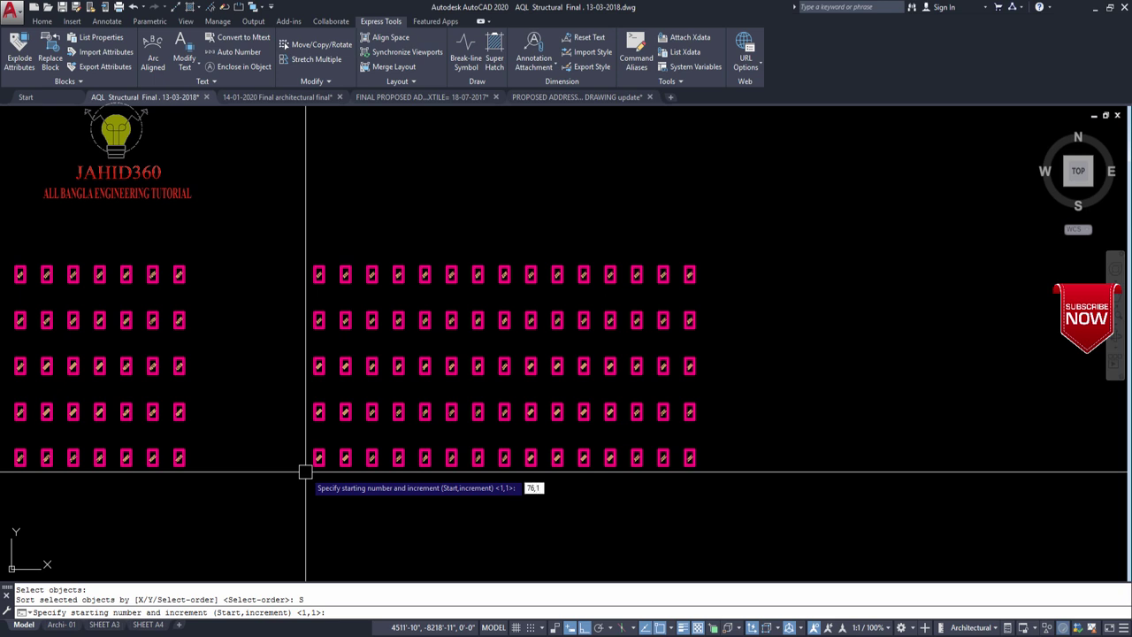
pyautogui.write('76,1')
pyautogui.press('Return')
pyautogui.write('F')
pyautogui.press('Return')
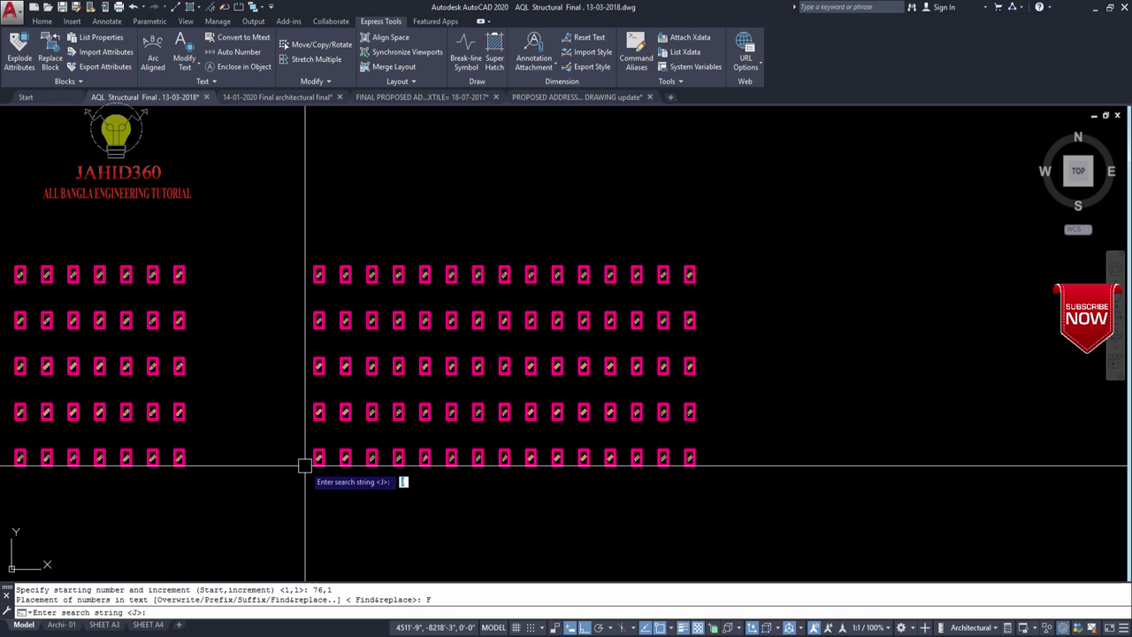
pyautogui.press('Return')
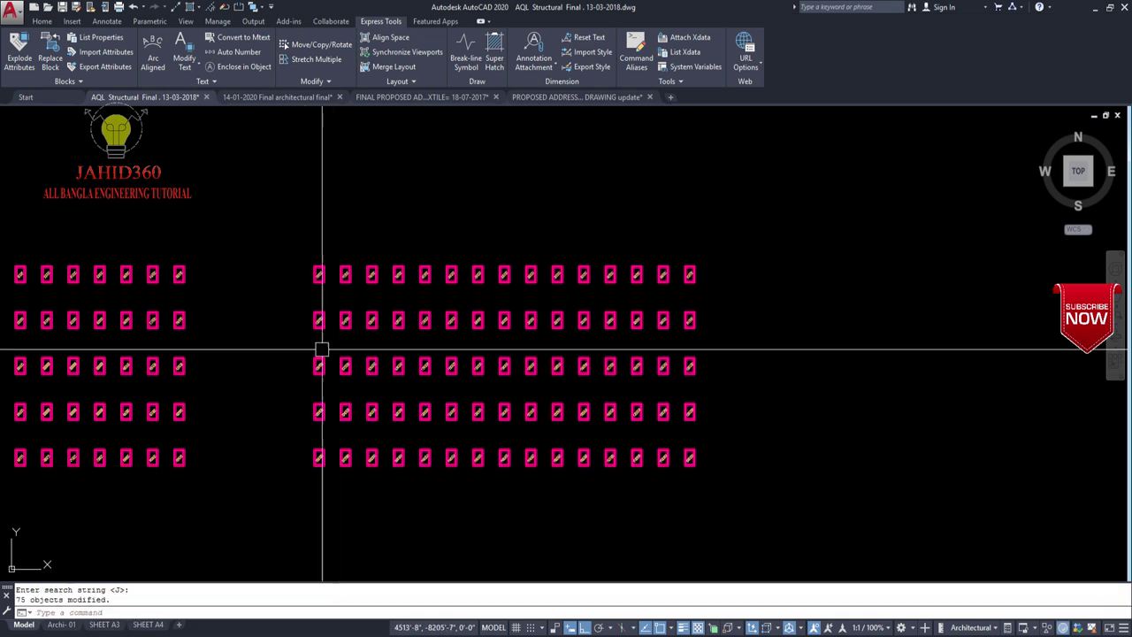
pyautogui.scroll(5, 323, 301)
pyautogui.scroll(4, 332, 255)
pyautogui.scroll(-2, 333, 256)
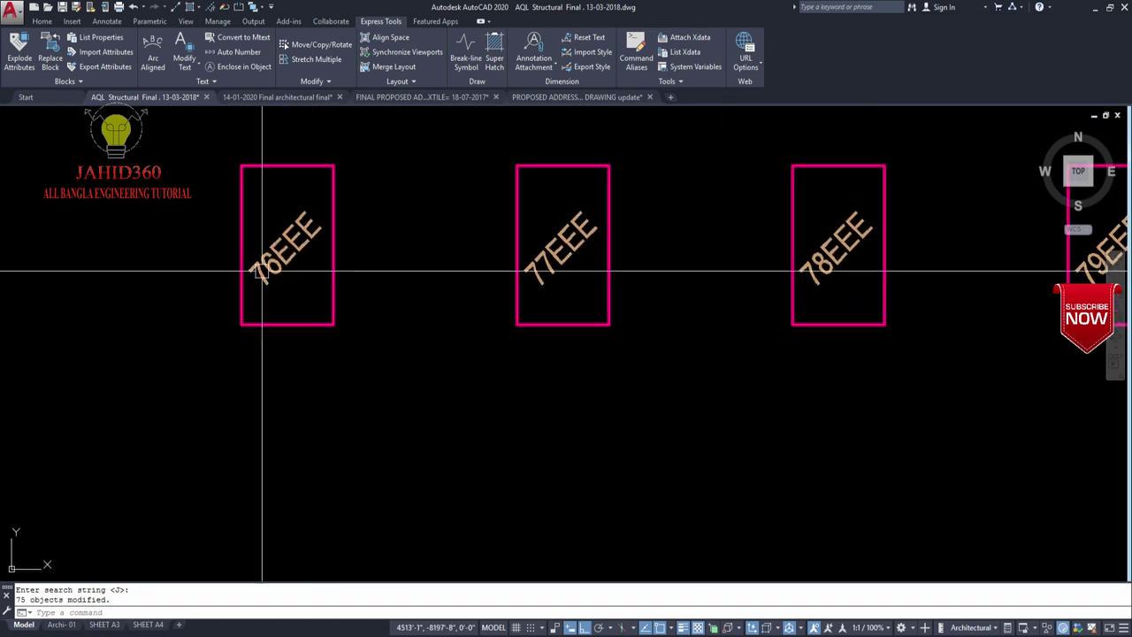
pyautogui.scroll(-4, 341, 266)
pyautogui.scroll(2, 456, 272)
pyautogui.scroll(-1, 456, 271)
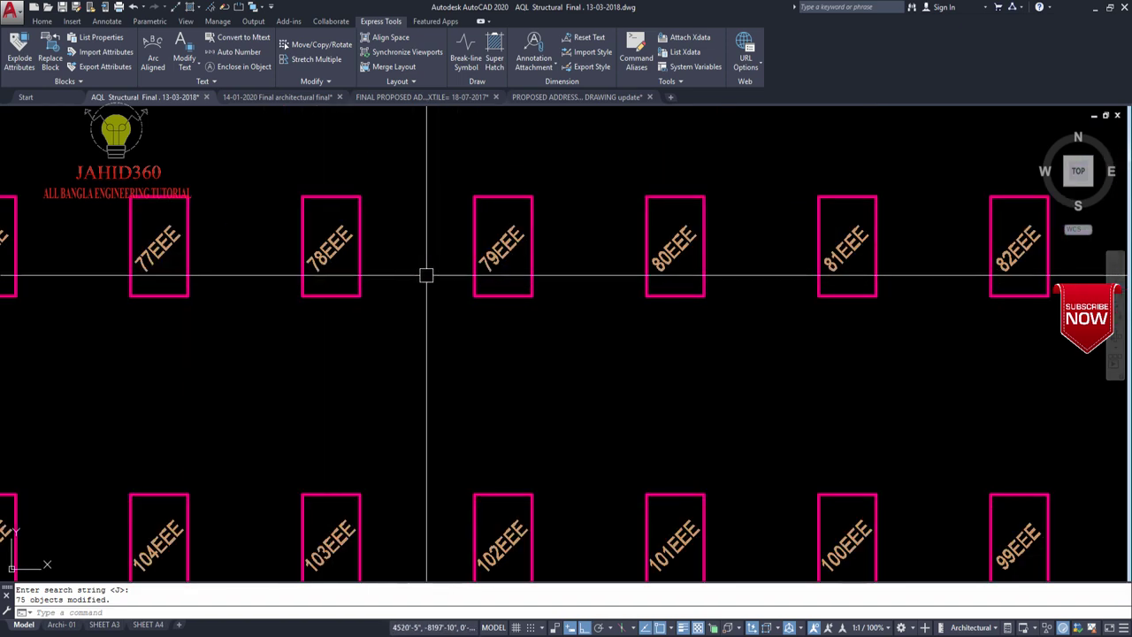
pyautogui.scroll(-3, 427, 273)
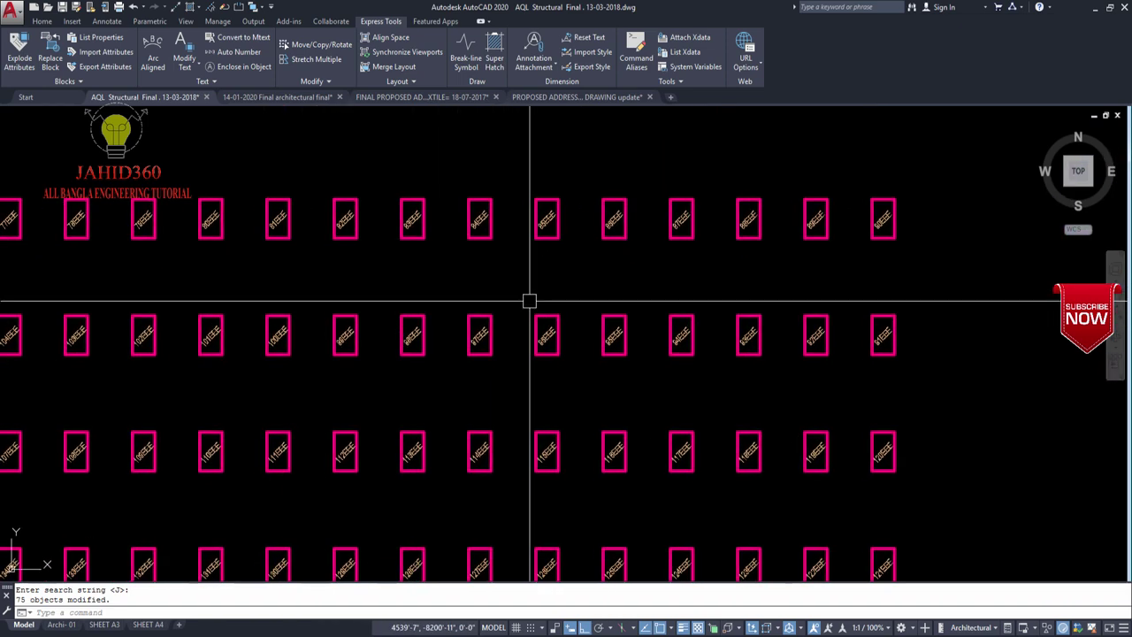
pyautogui.scroll(3, 826, 375)
pyautogui.scroll(-2, 872, 334)
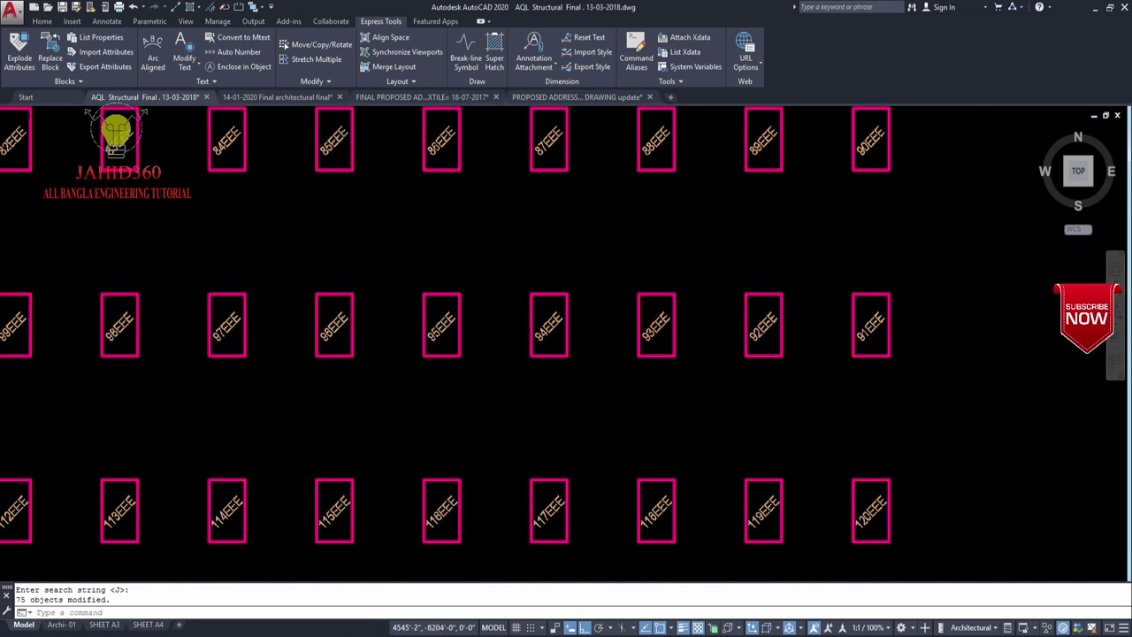
pyautogui.scroll(-2, 501, 242)
pyautogui.scroll(-2, 371, 265)
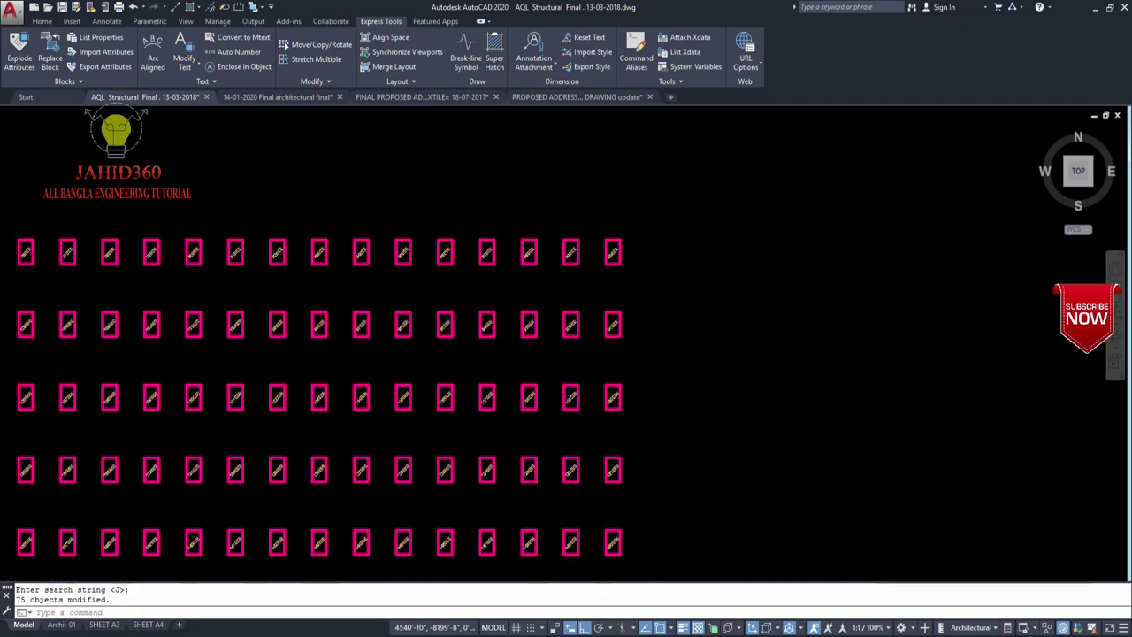
pyautogui.scroll(-2, 412, 285)
# - Switch to the fire alarm drawing and pan to its riser notes and panel details
pyautogui.click(566, 97)
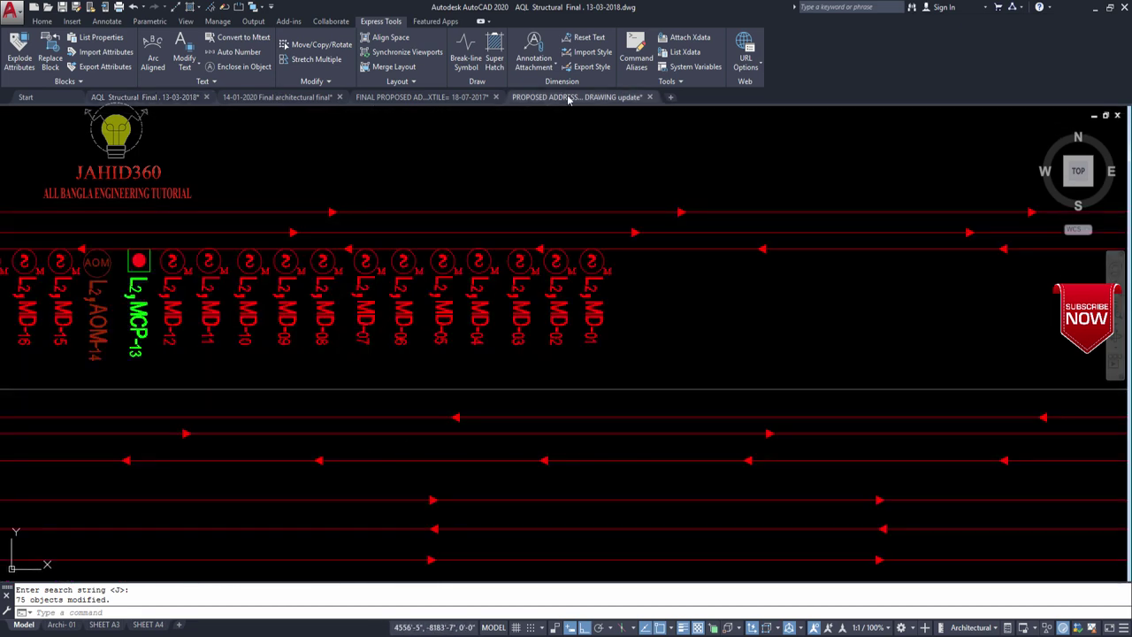
pyautogui.scroll(-3, 530, 342)
pyautogui.moveTo(310, 327); pyautogui.dragTo(666, 328, button='middle')
pyautogui.scroll(-2, 666, 328)
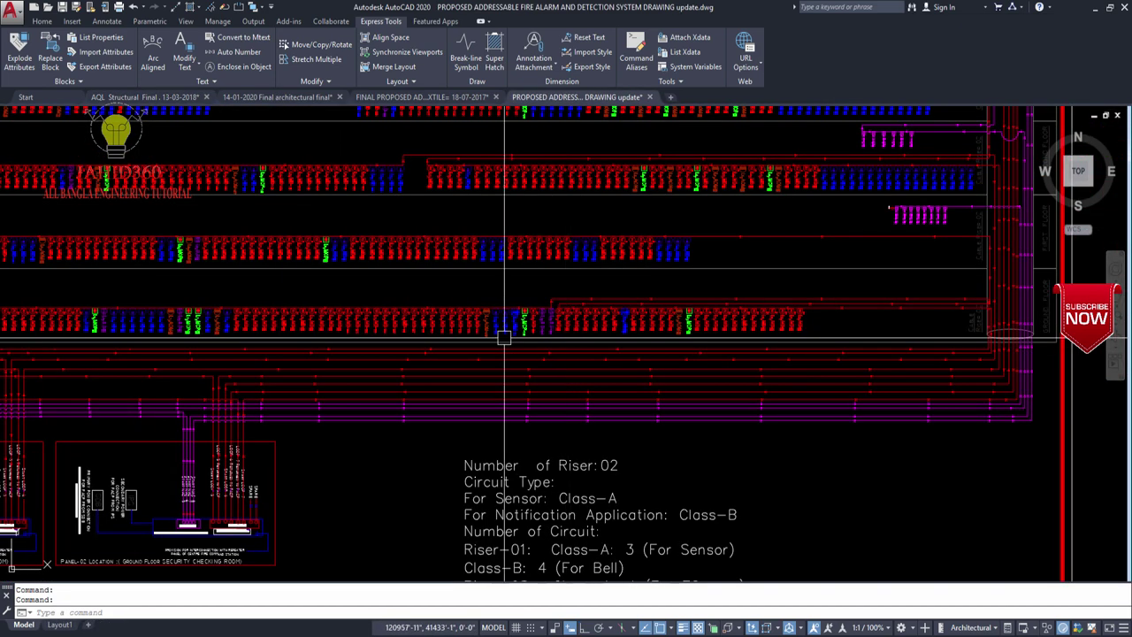
pyautogui.moveTo(271, 328); pyautogui.dragTo(366, 321, button='middle')
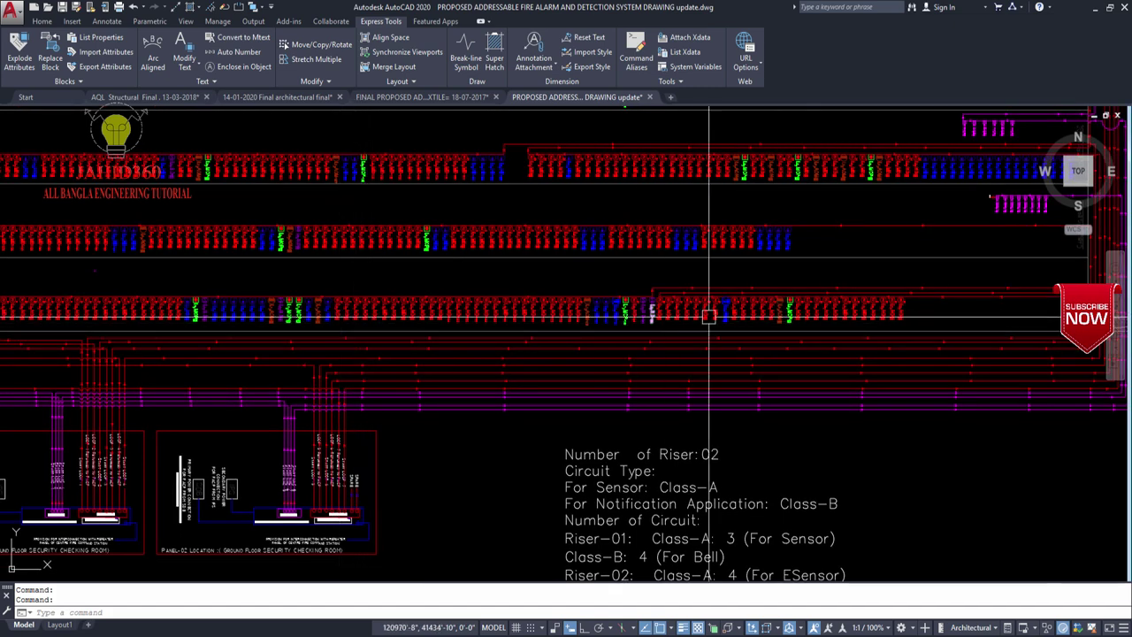
pyautogui.moveTo(473, 126); pyautogui.dragTo(421, 116, button='middle')
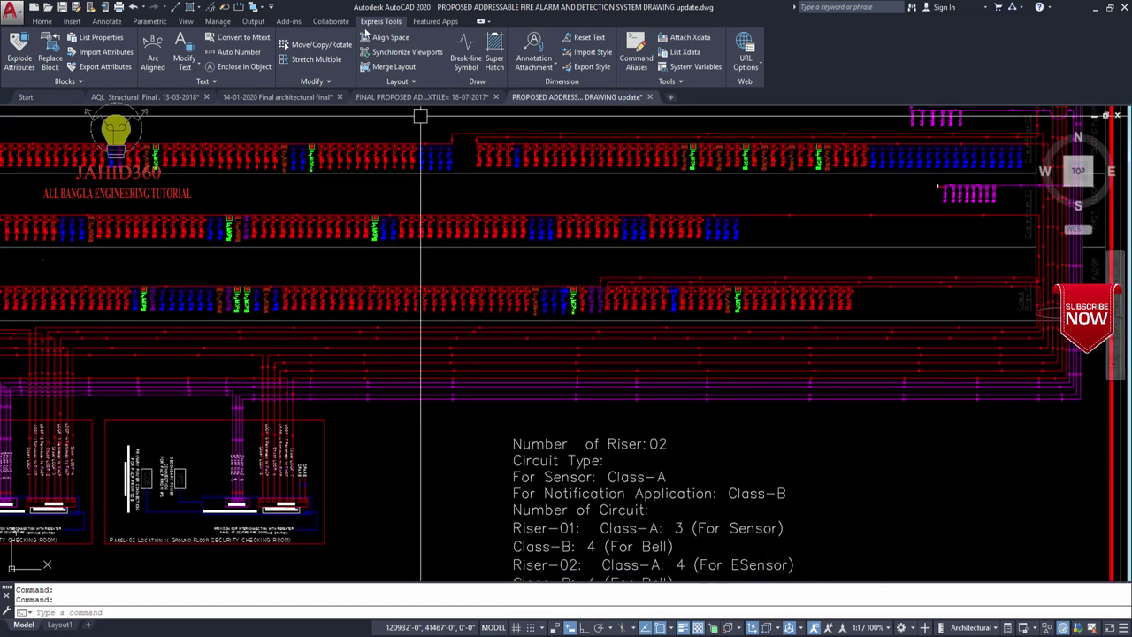